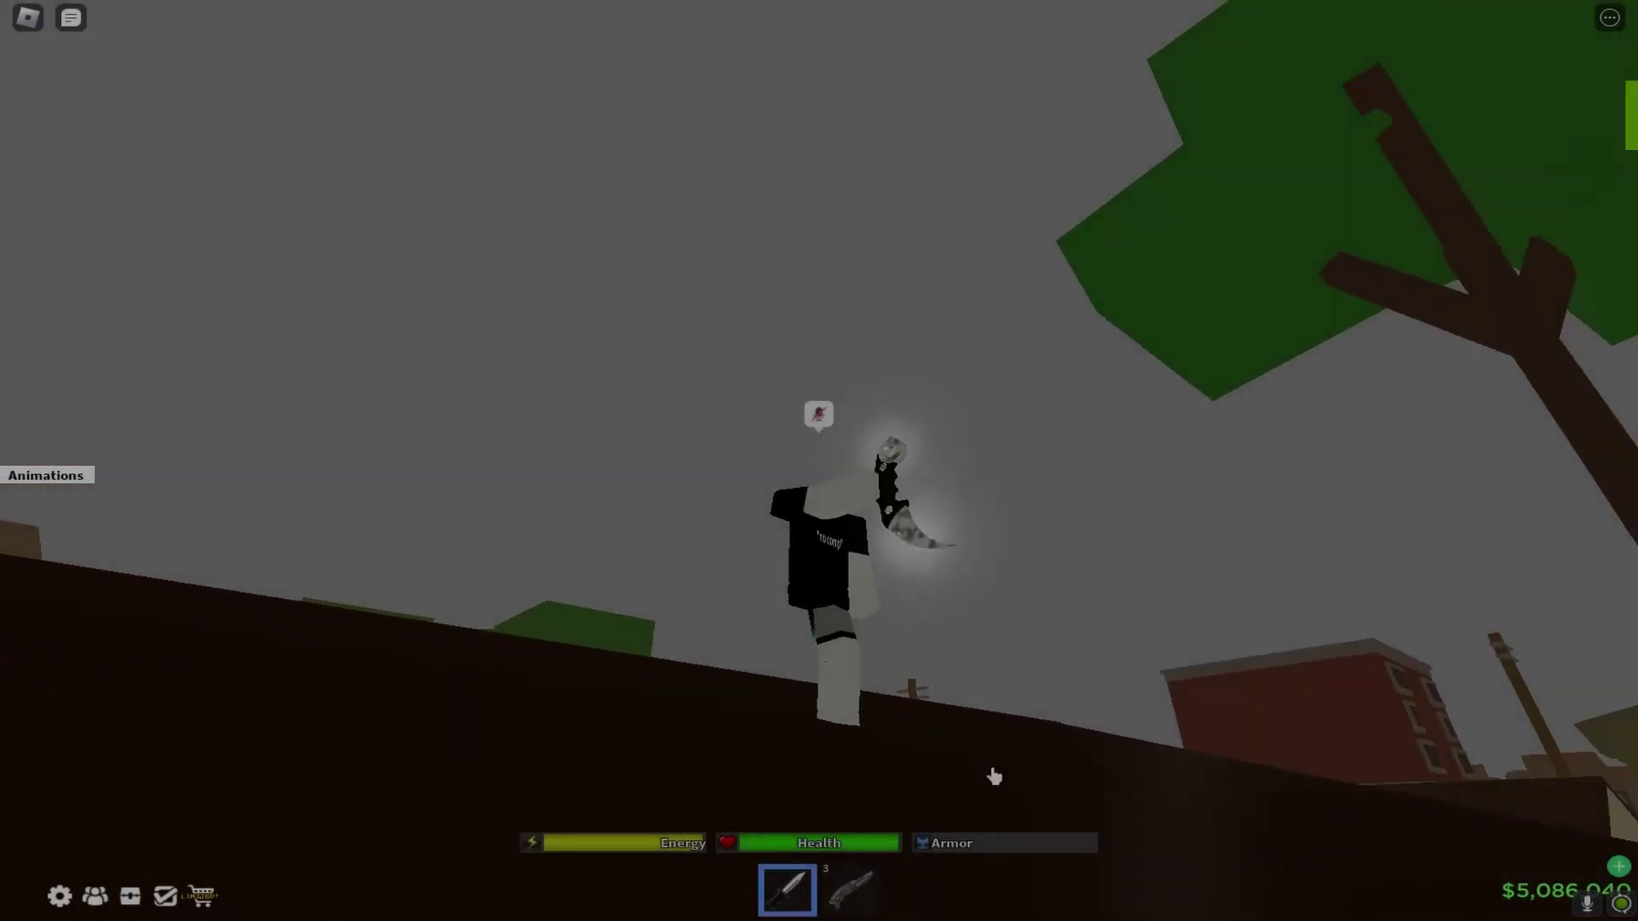
pyautogui.press('w')
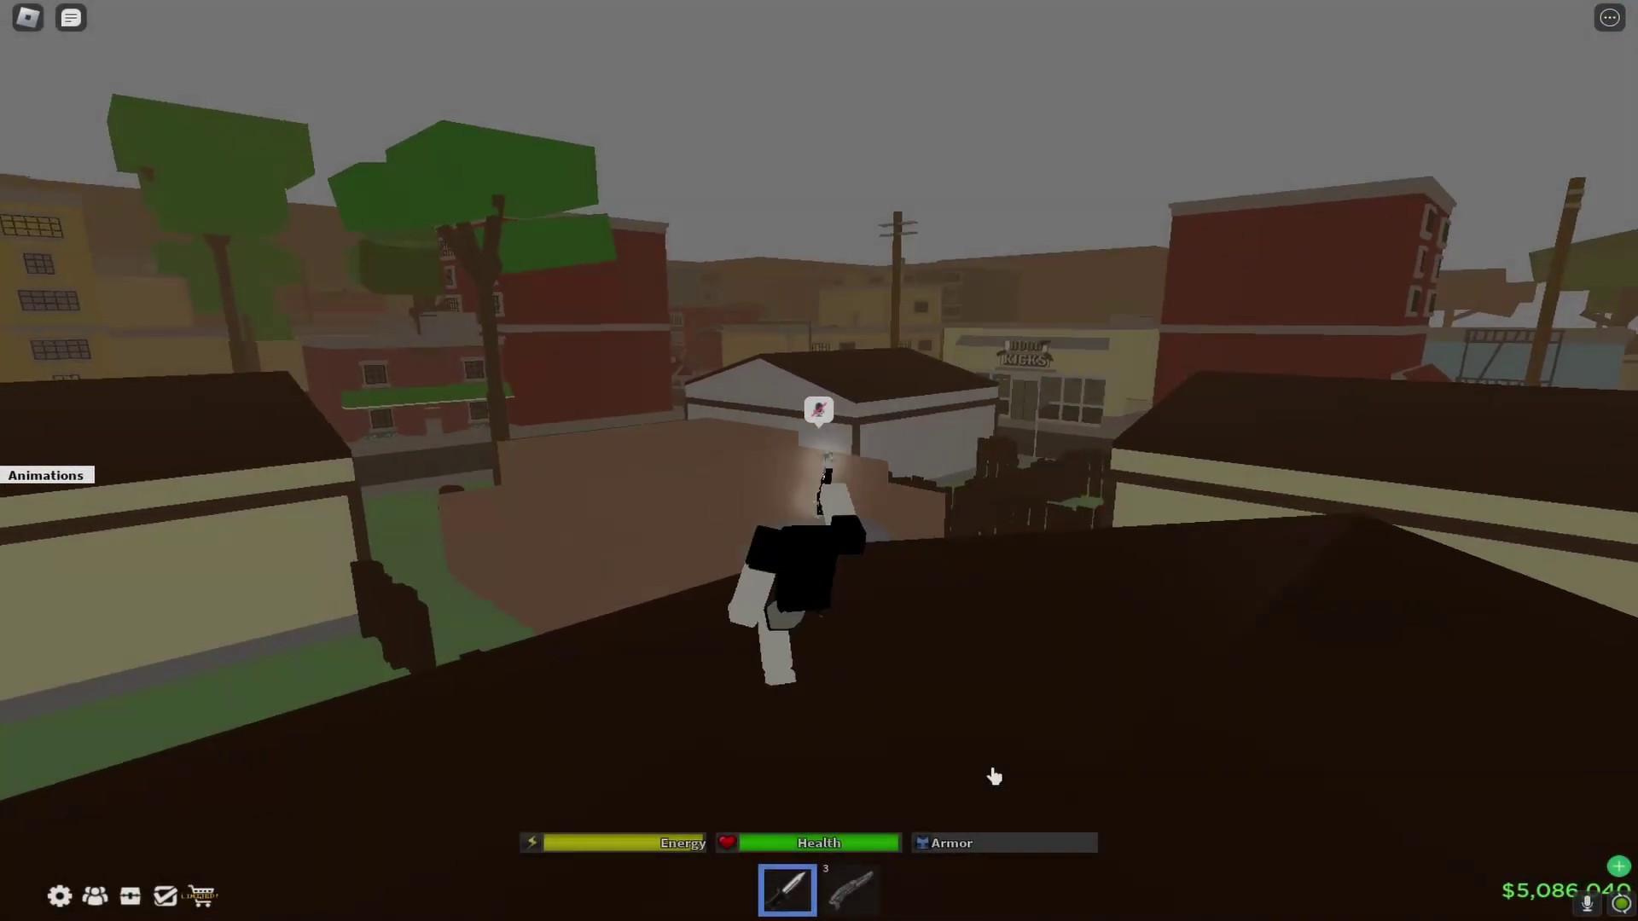
pyautogui.press('w')
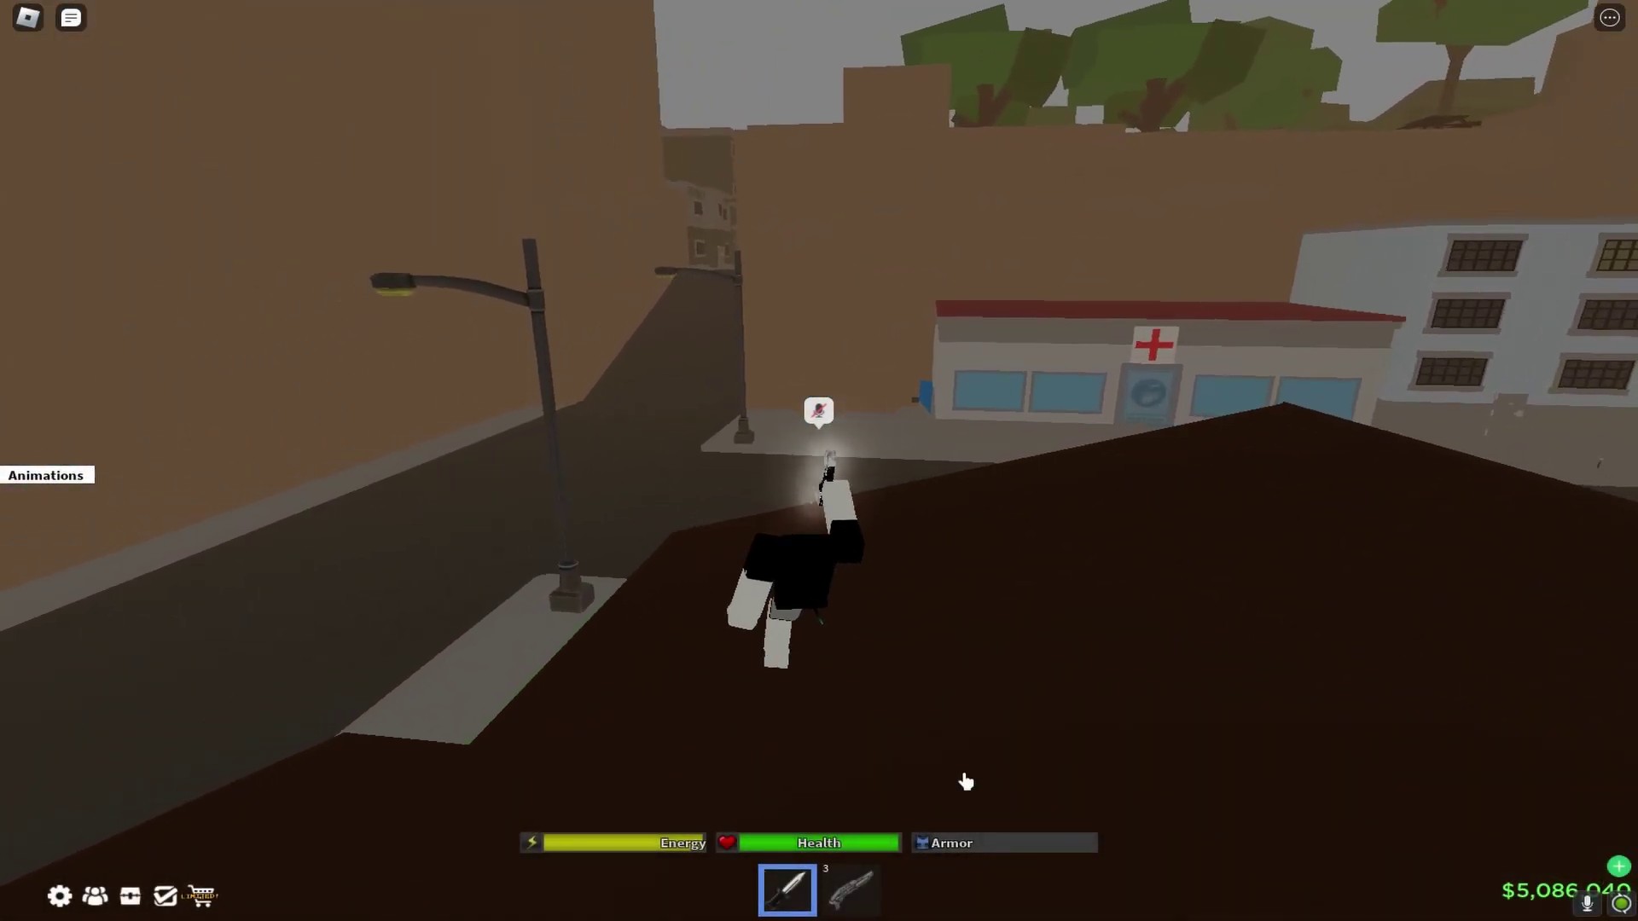
pyautogui.press('space')
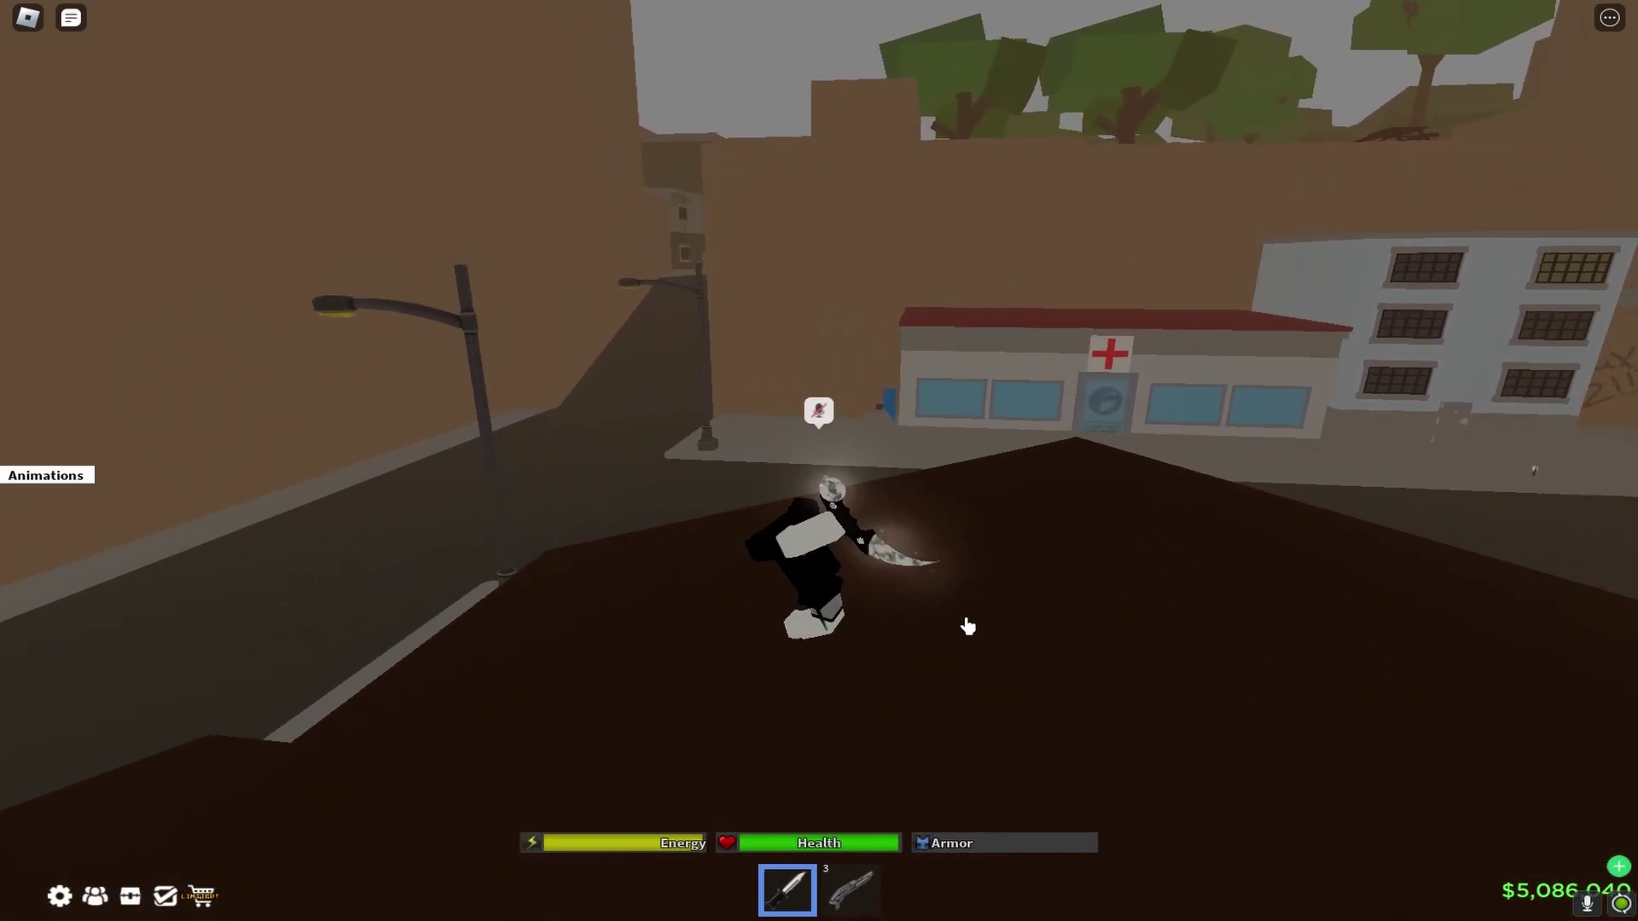
pyautogui.press('d')
pyautogui.press('s')
pyautogui.press('w')
pyautogui.press('space')
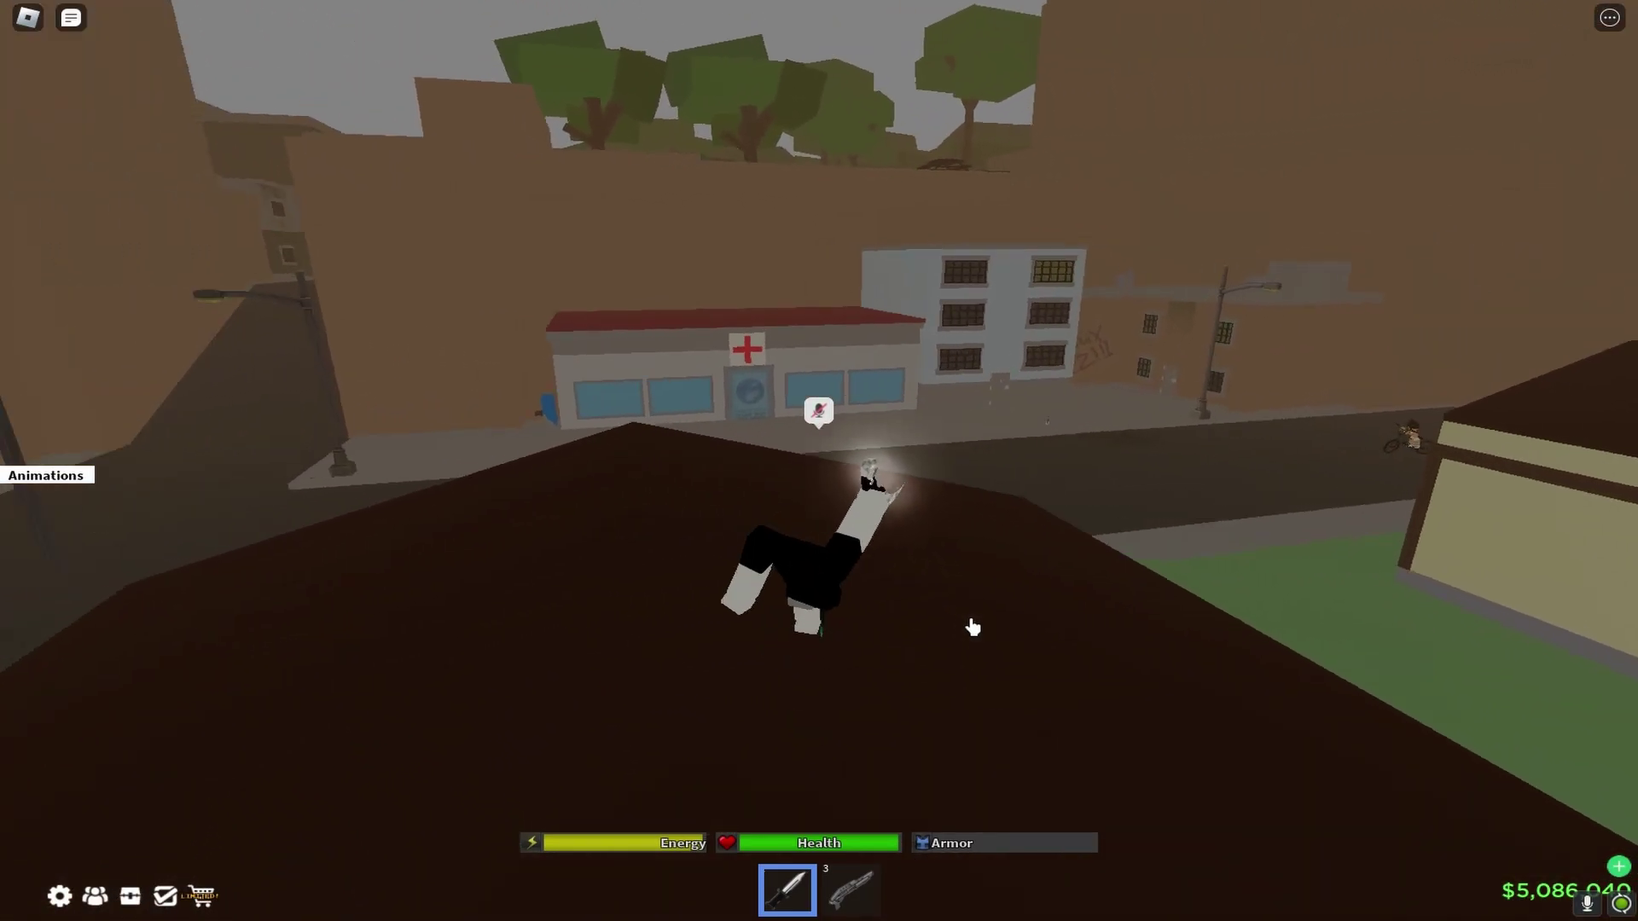
pyautogui.press('a')
pyautogui.press('w')
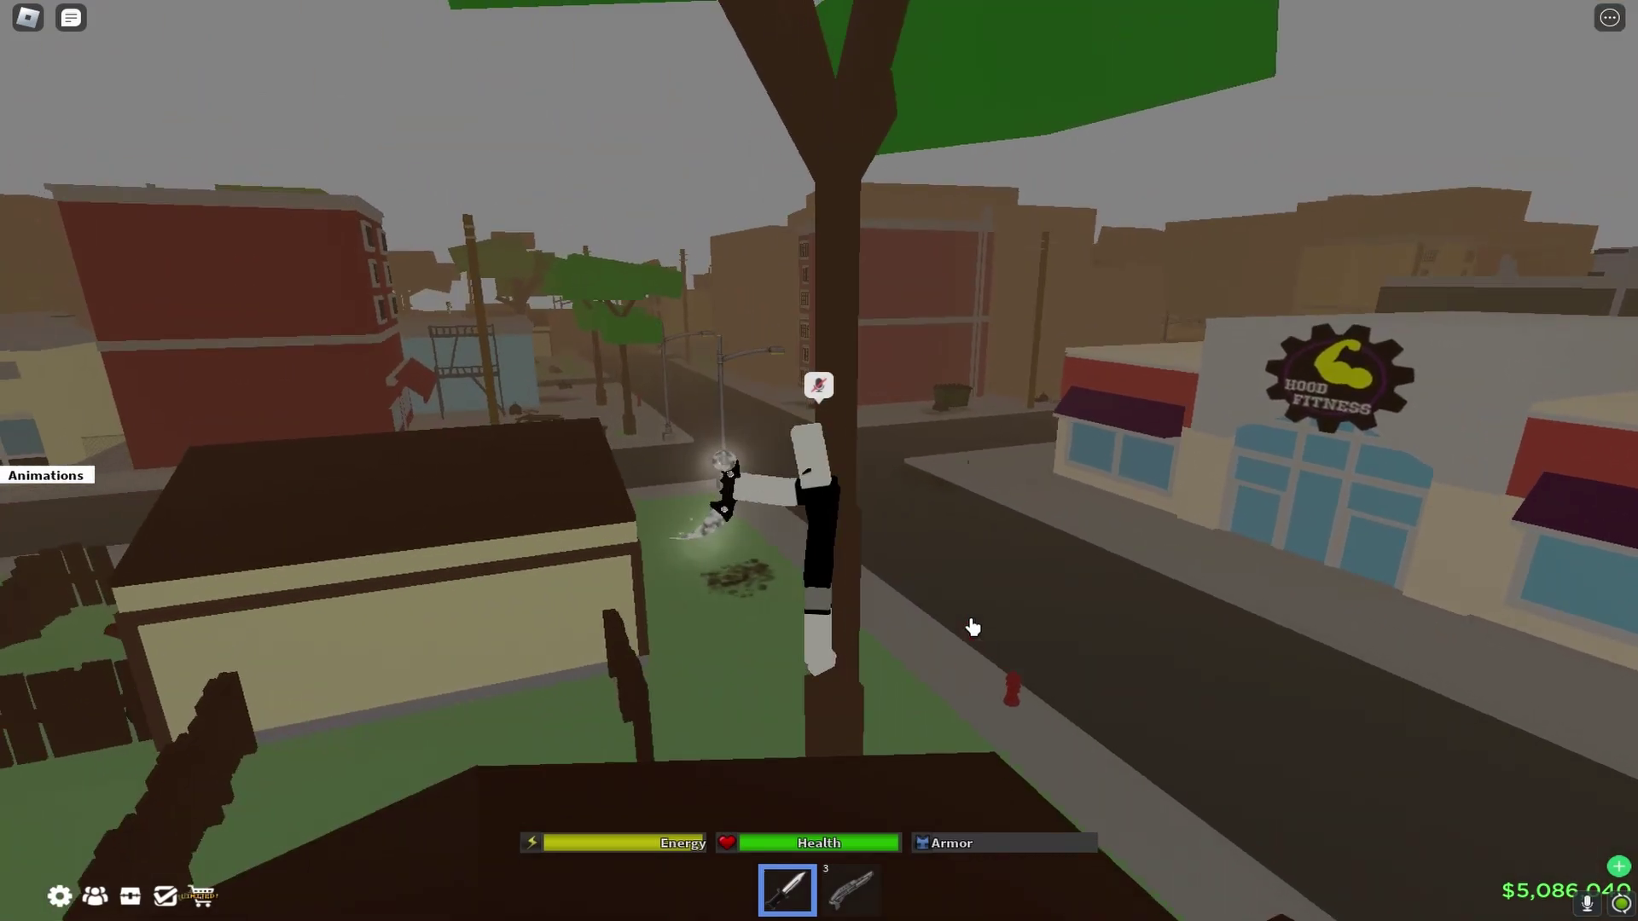
pyautogui.press('s')
pyautogui.press('a')
pyautogui.press('space')
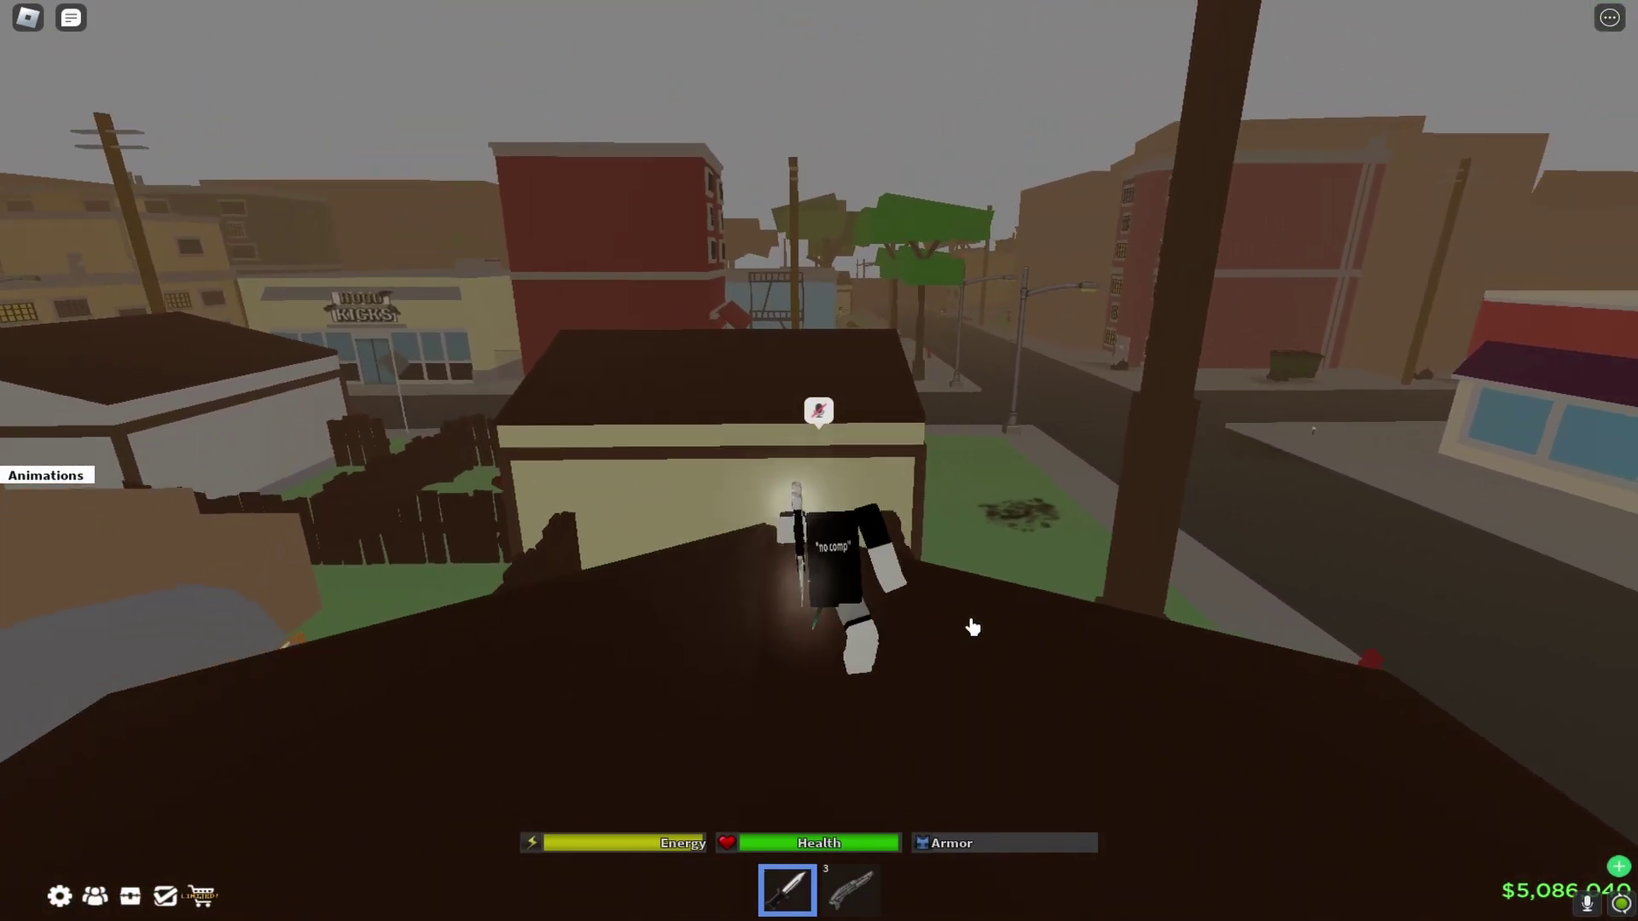
pyautogui.press('s')
pyautogui.press('w')
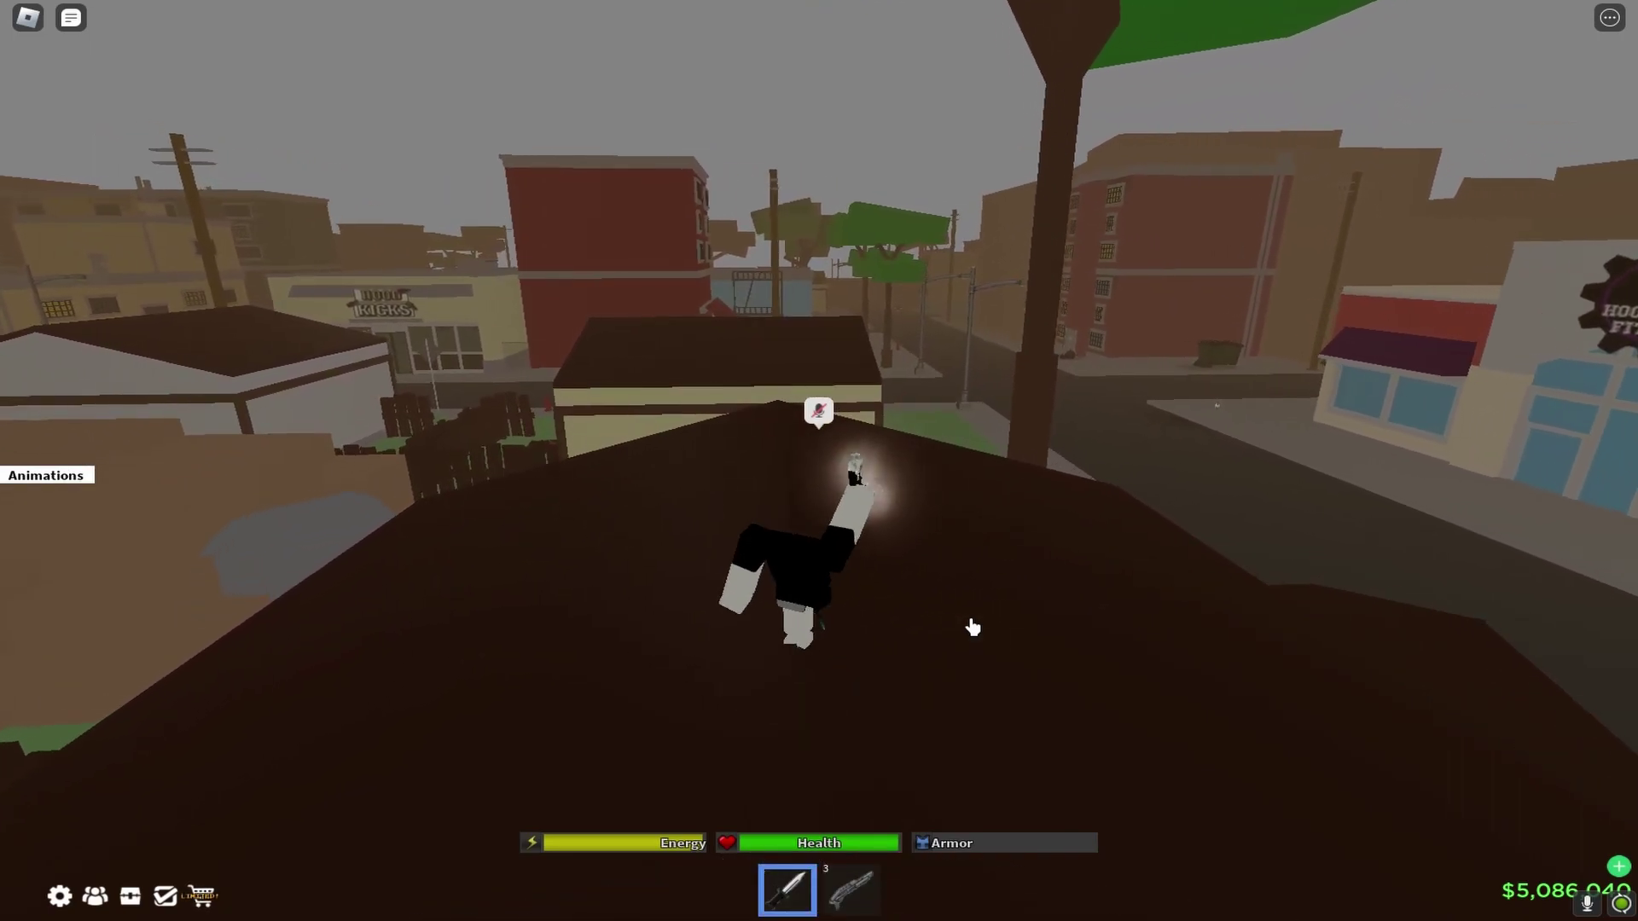
pyautogui.press('a')
pyautogui.press('w')
pyautogui.press('d')
pyautogui.press('space')
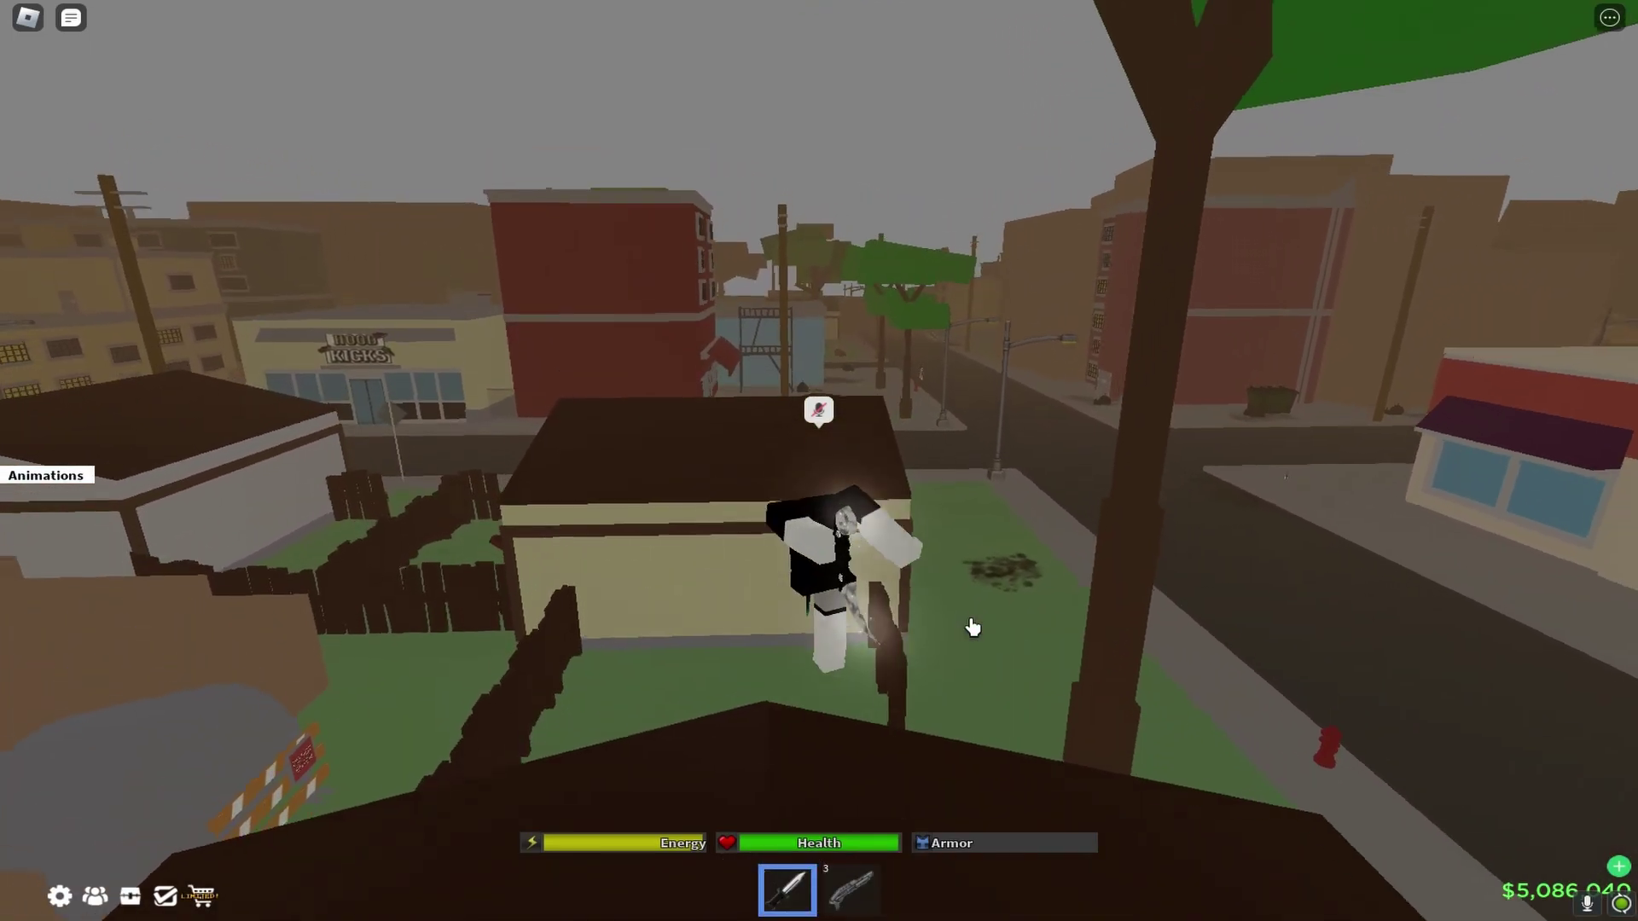
# - Examine the Graphics Quality slider in the in-game settings, then return to the game
pyautogui.press('Escape')
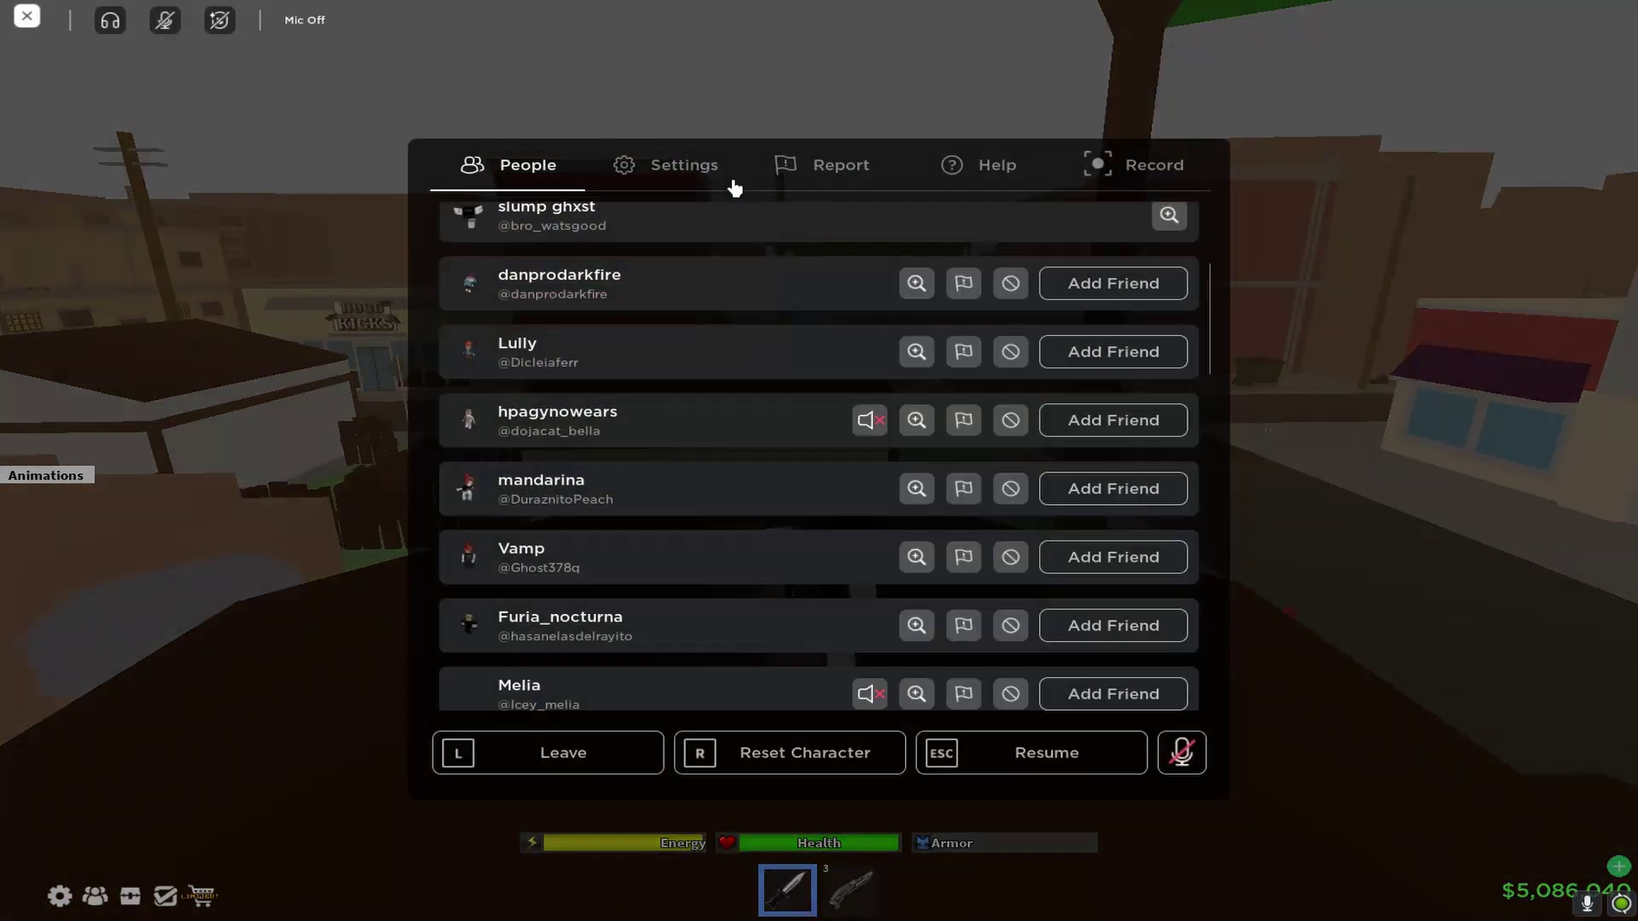
pyautogui.click(682, 167)
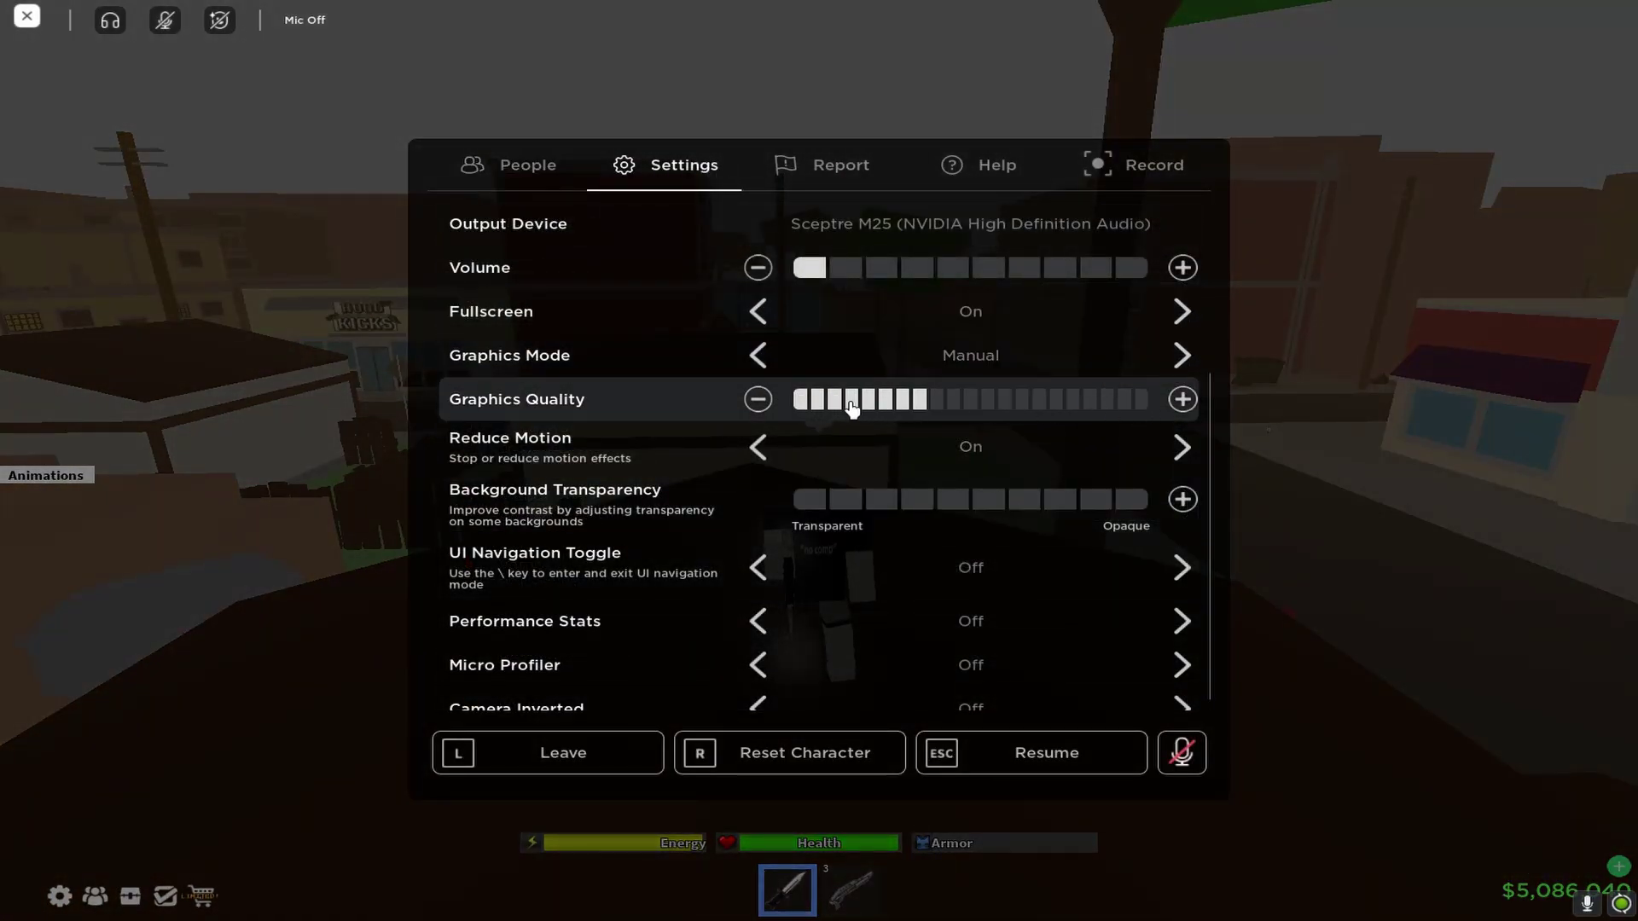
pyautogui.press('Escape')
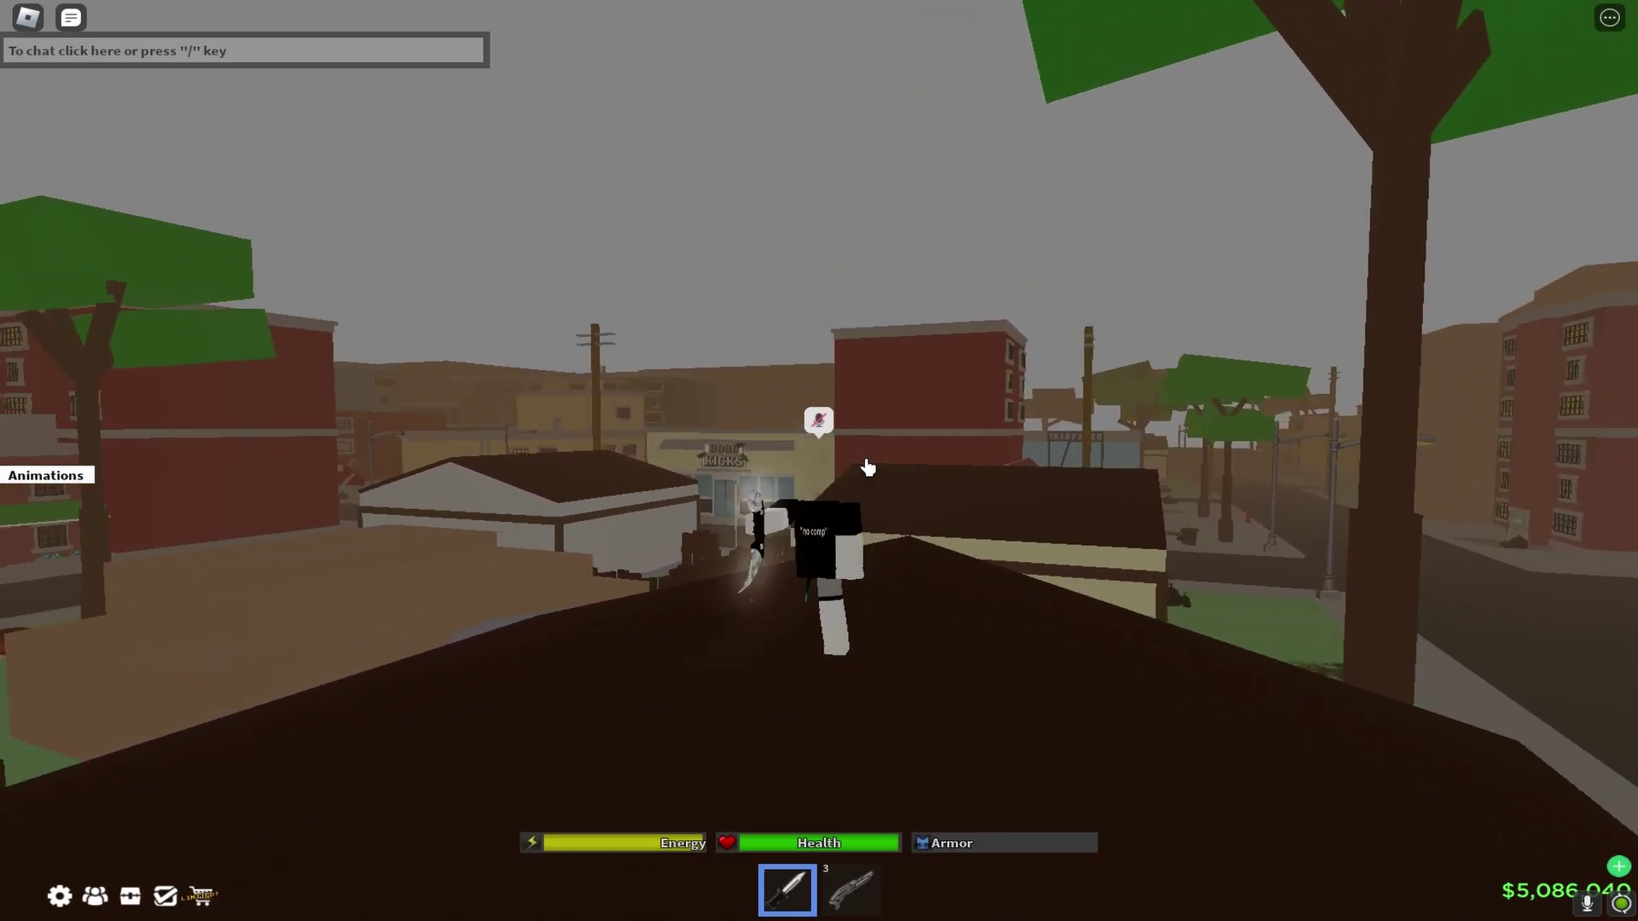
pyautogui.press('Escape')
pyautogui.click(685, 167)
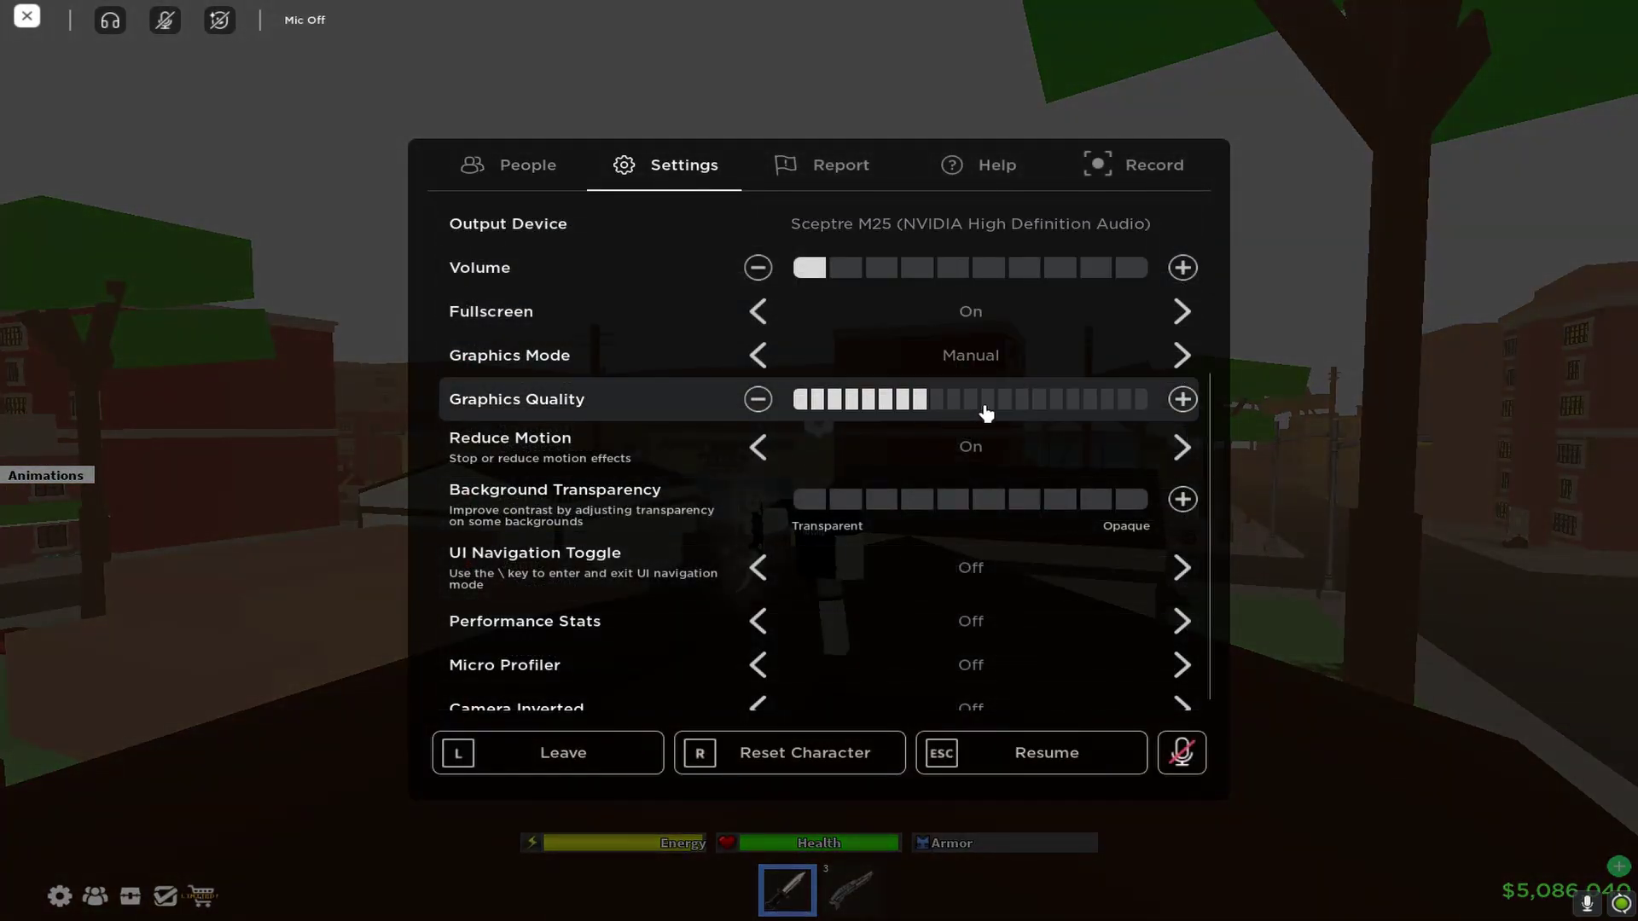
pyautogui.press('Escape')
pyautogui.press('a')
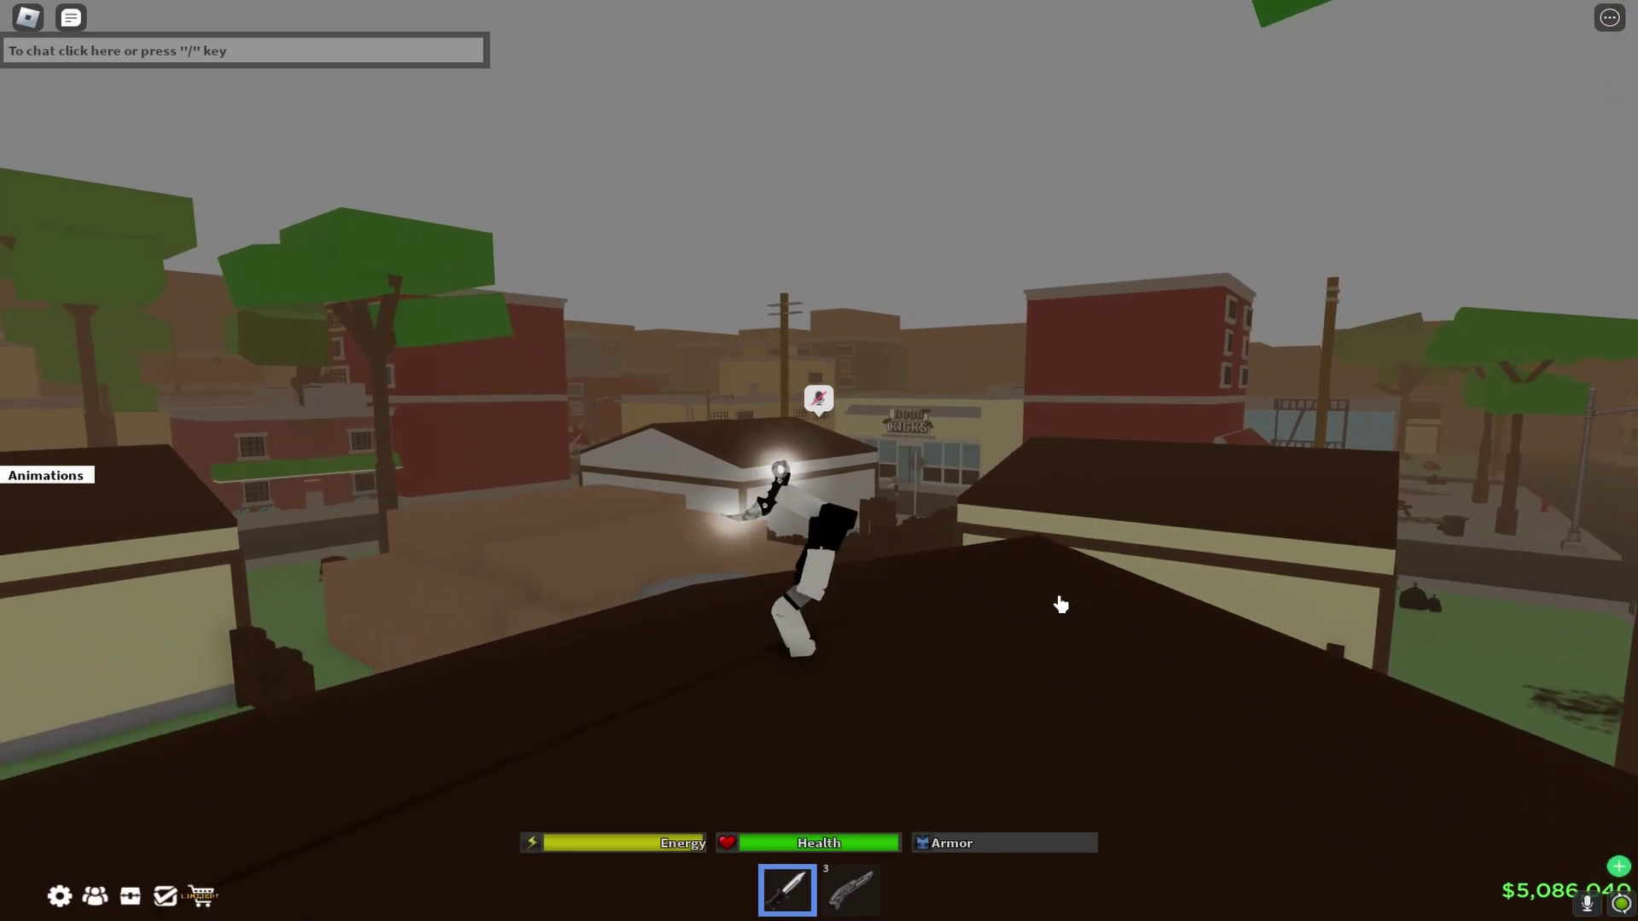
pyautogui.press('w')
pyautogui.press('d')
pyautogui.press('space')
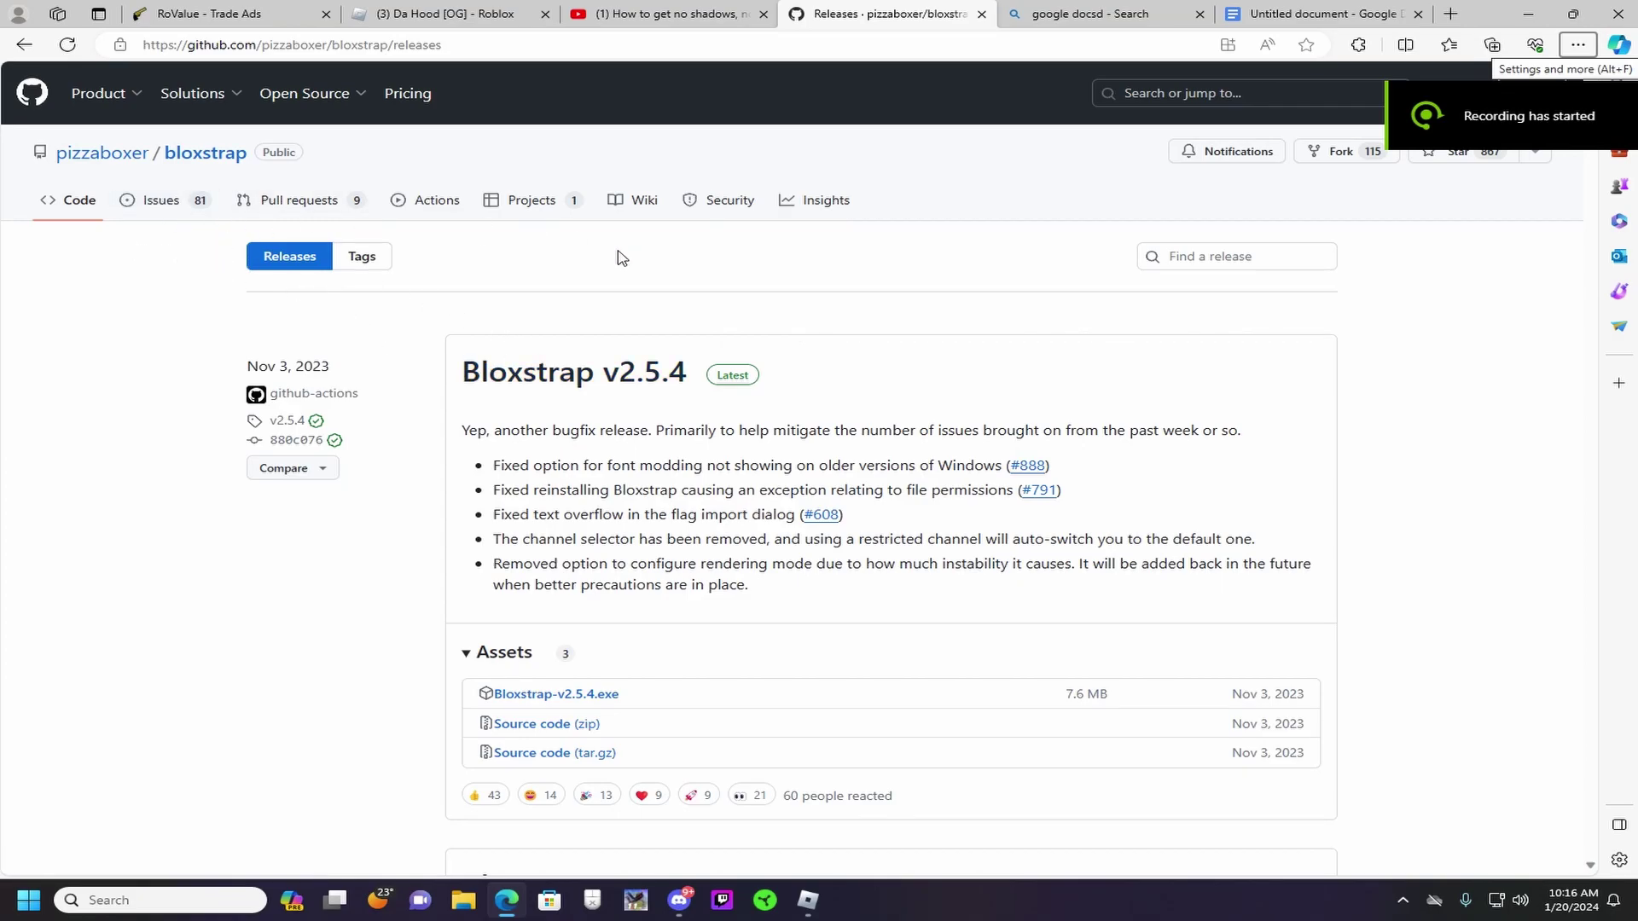
# - Download Bloxstrap-v2.5.4.exe from the latest release's assets in the browser and delete the downloaded copy
pyautogui.scroll(-4, 450, 300)
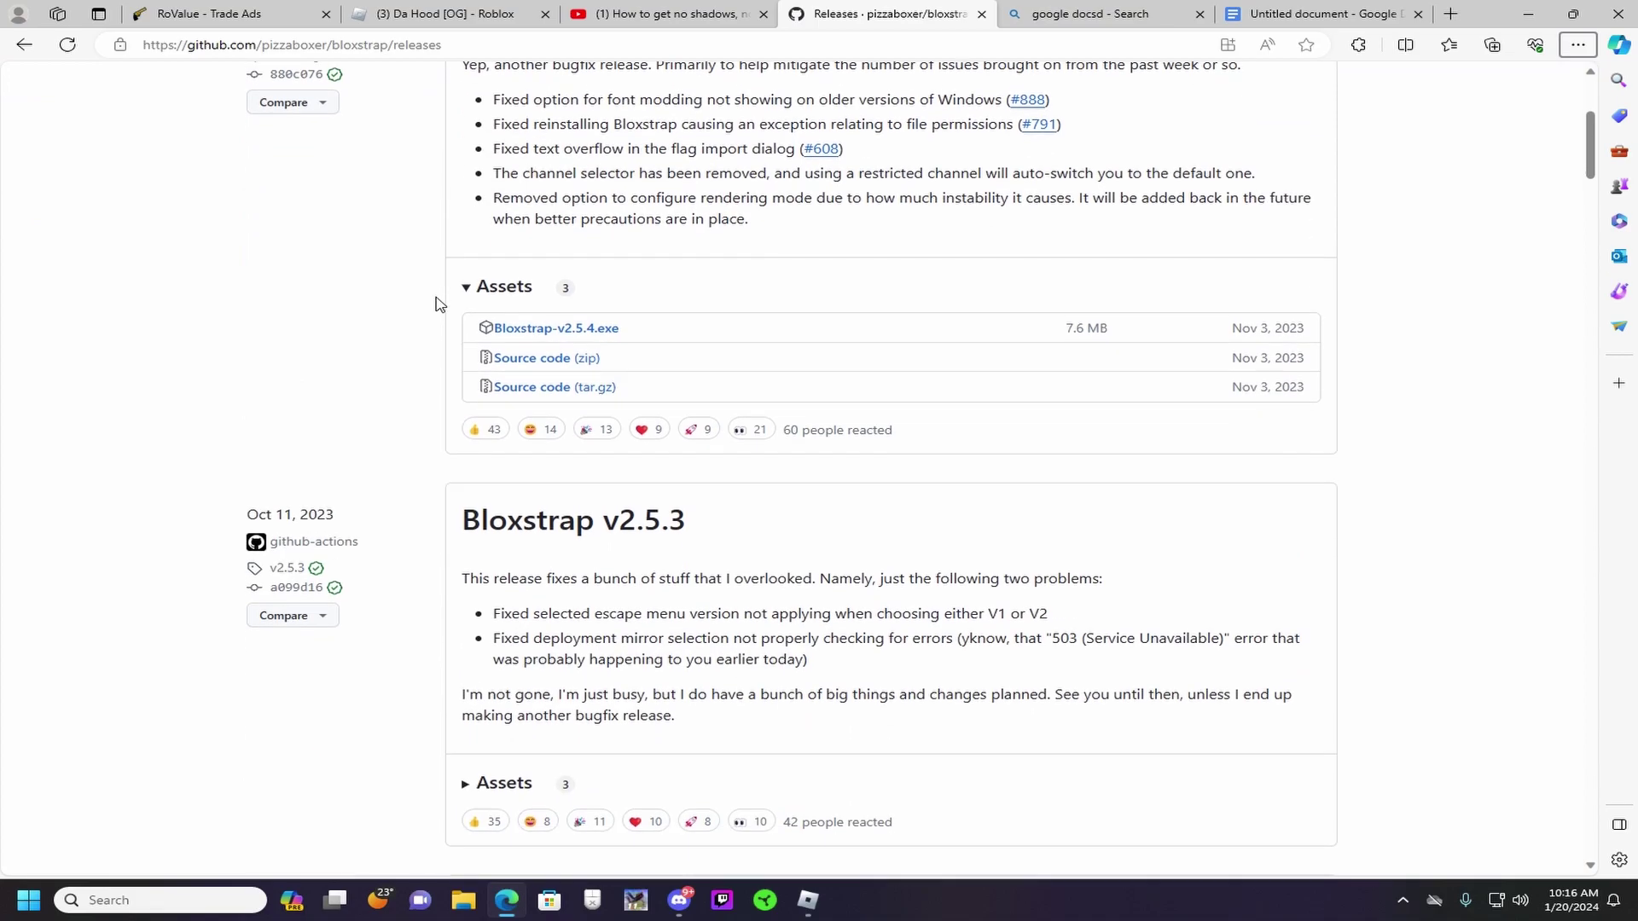
pyautogui.click(550, 327)
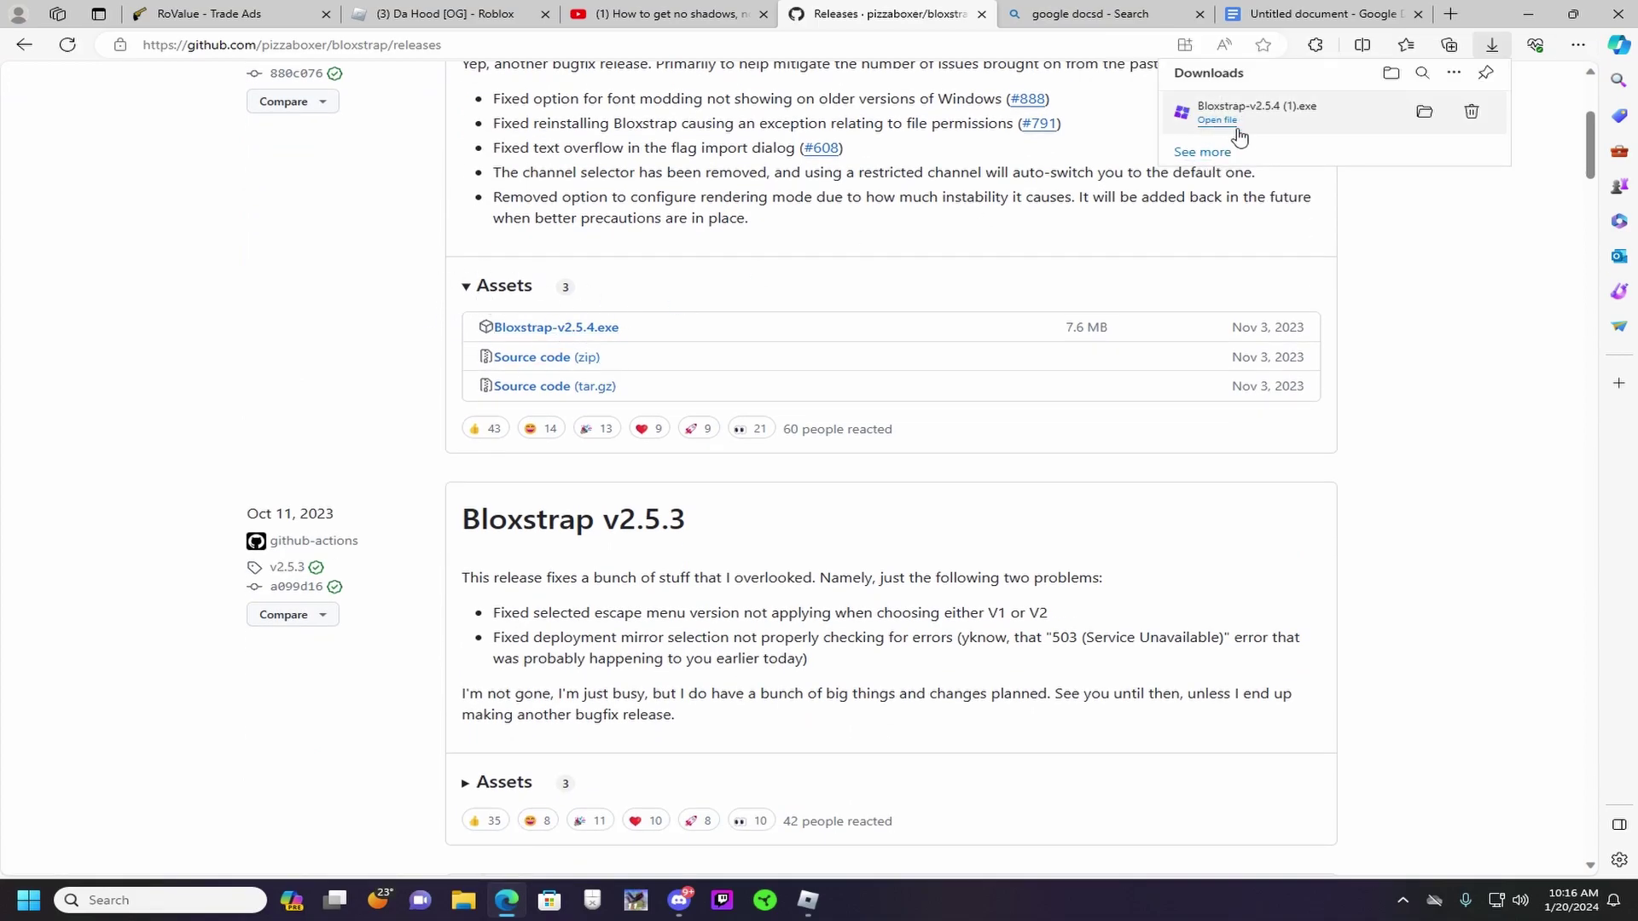
pyautogui.click(1470, 111)
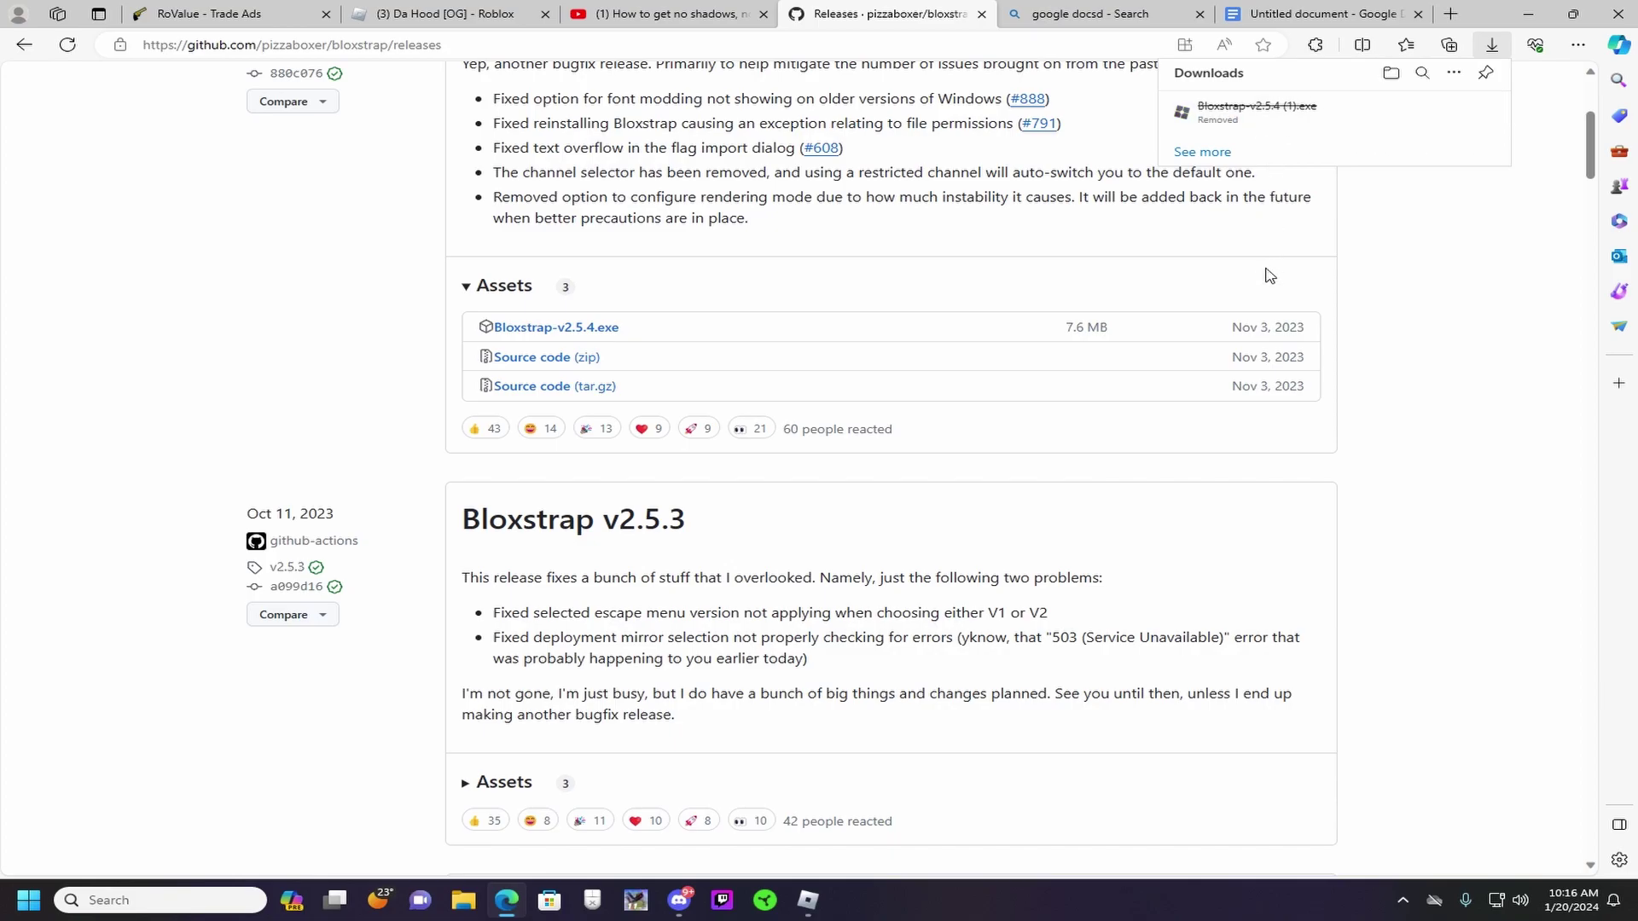
pyautogui.scroll(-8, 1284, 307)
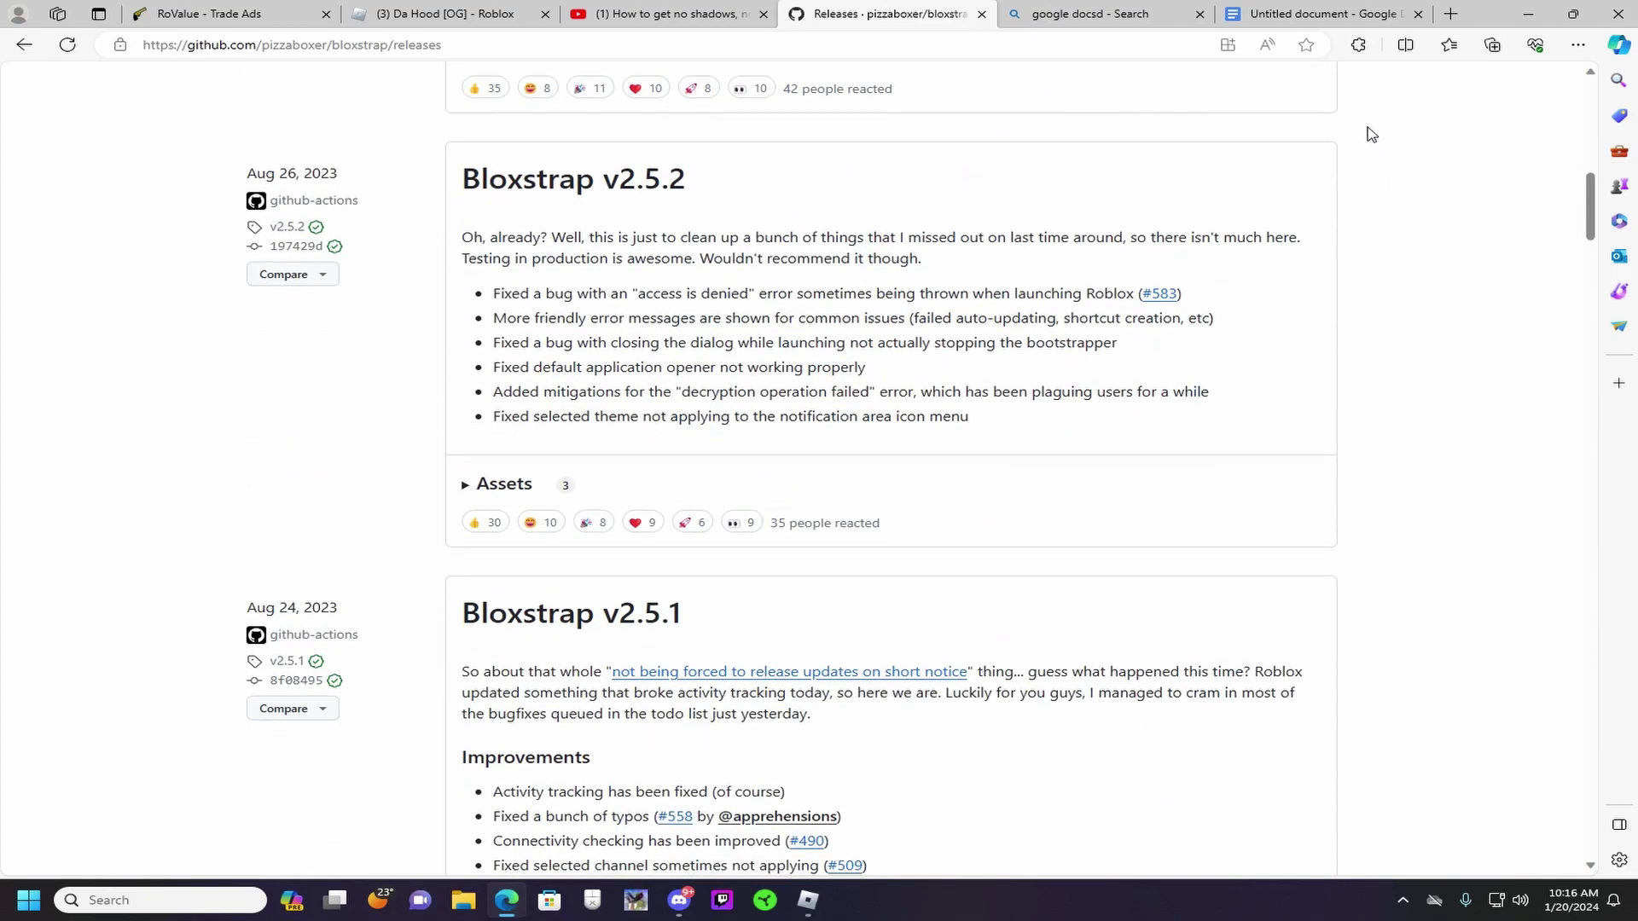
pyautogui.scroll(3, 1347, 191)
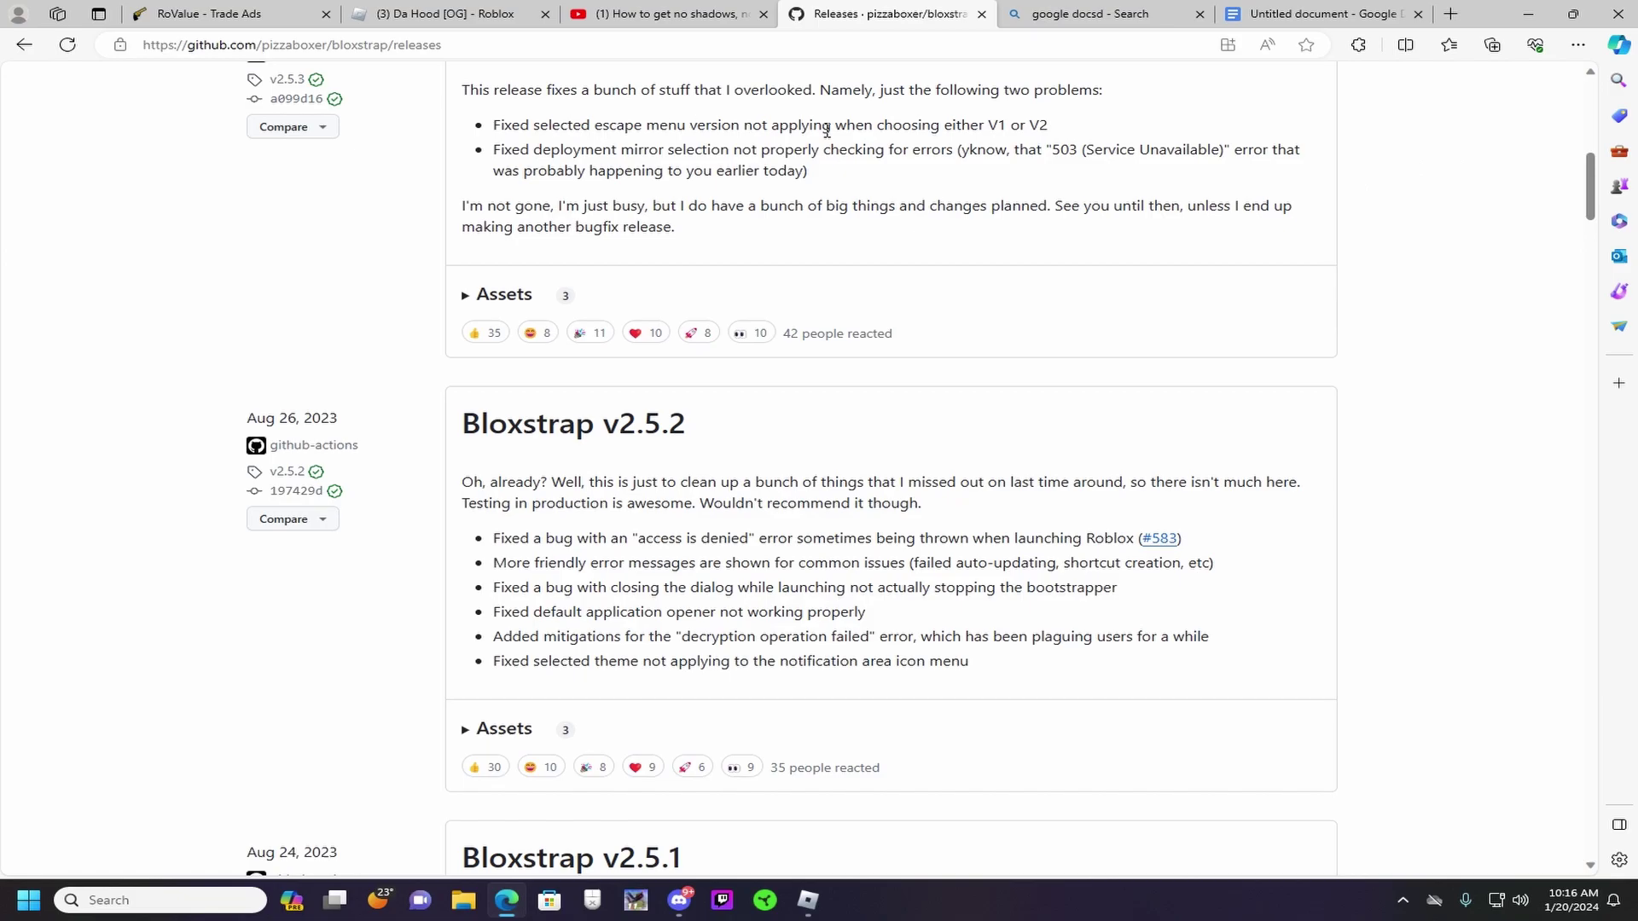
# - Minimize the browser and try to open Bloxstrap Menu from its desktop shortcut
pyautogui.click(1528, 13)
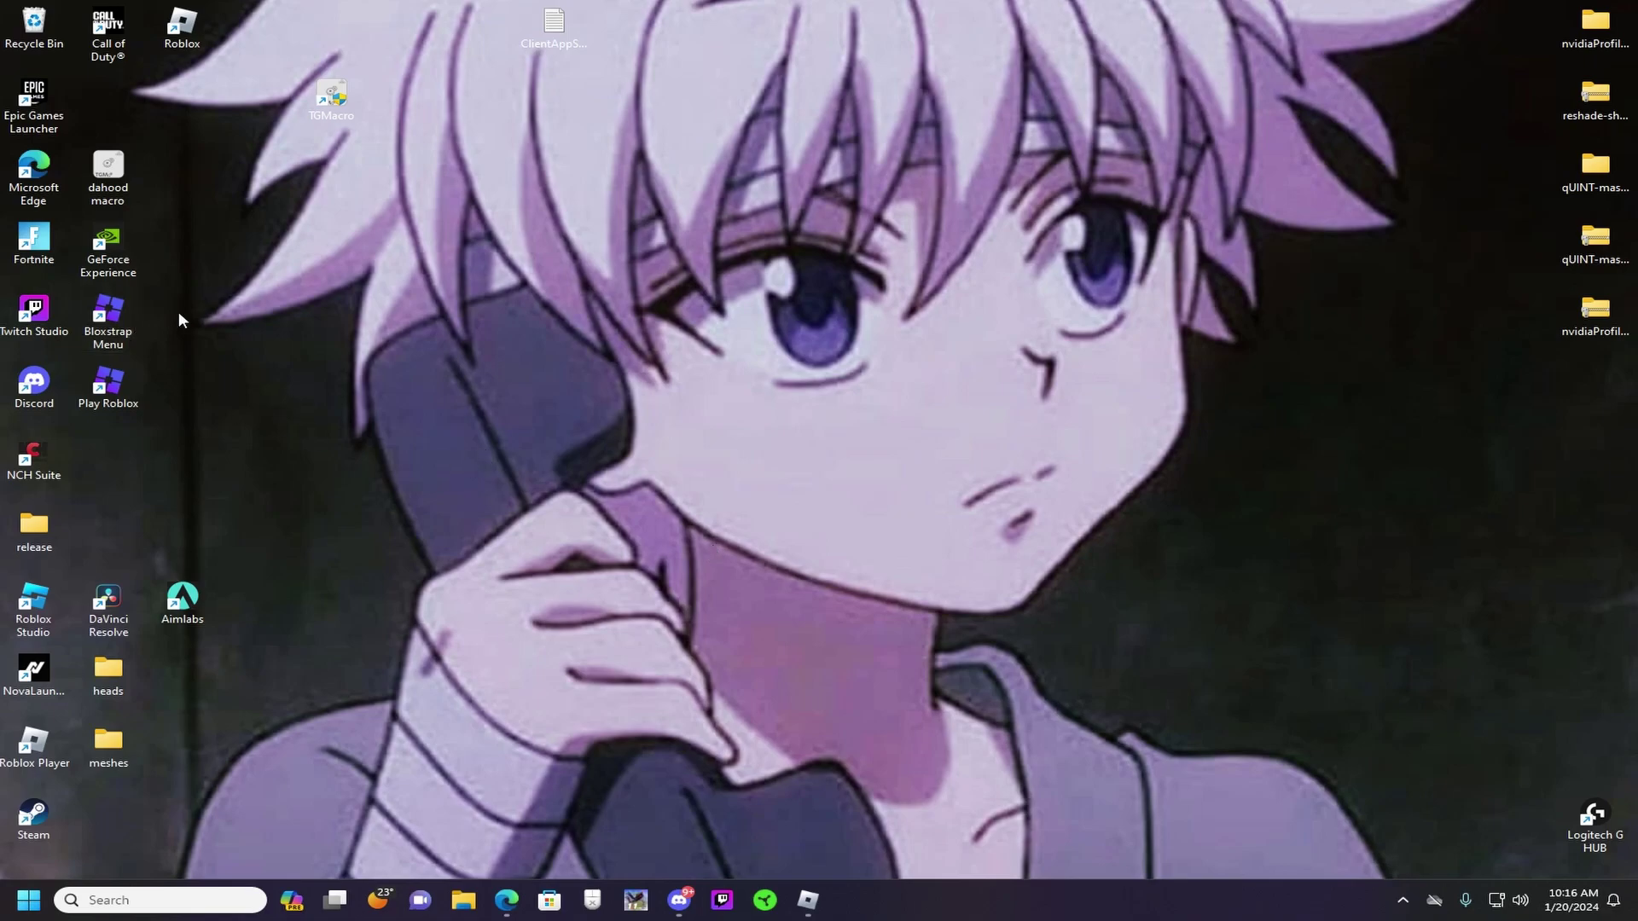
pyautogui.doubleClick(107, 317)
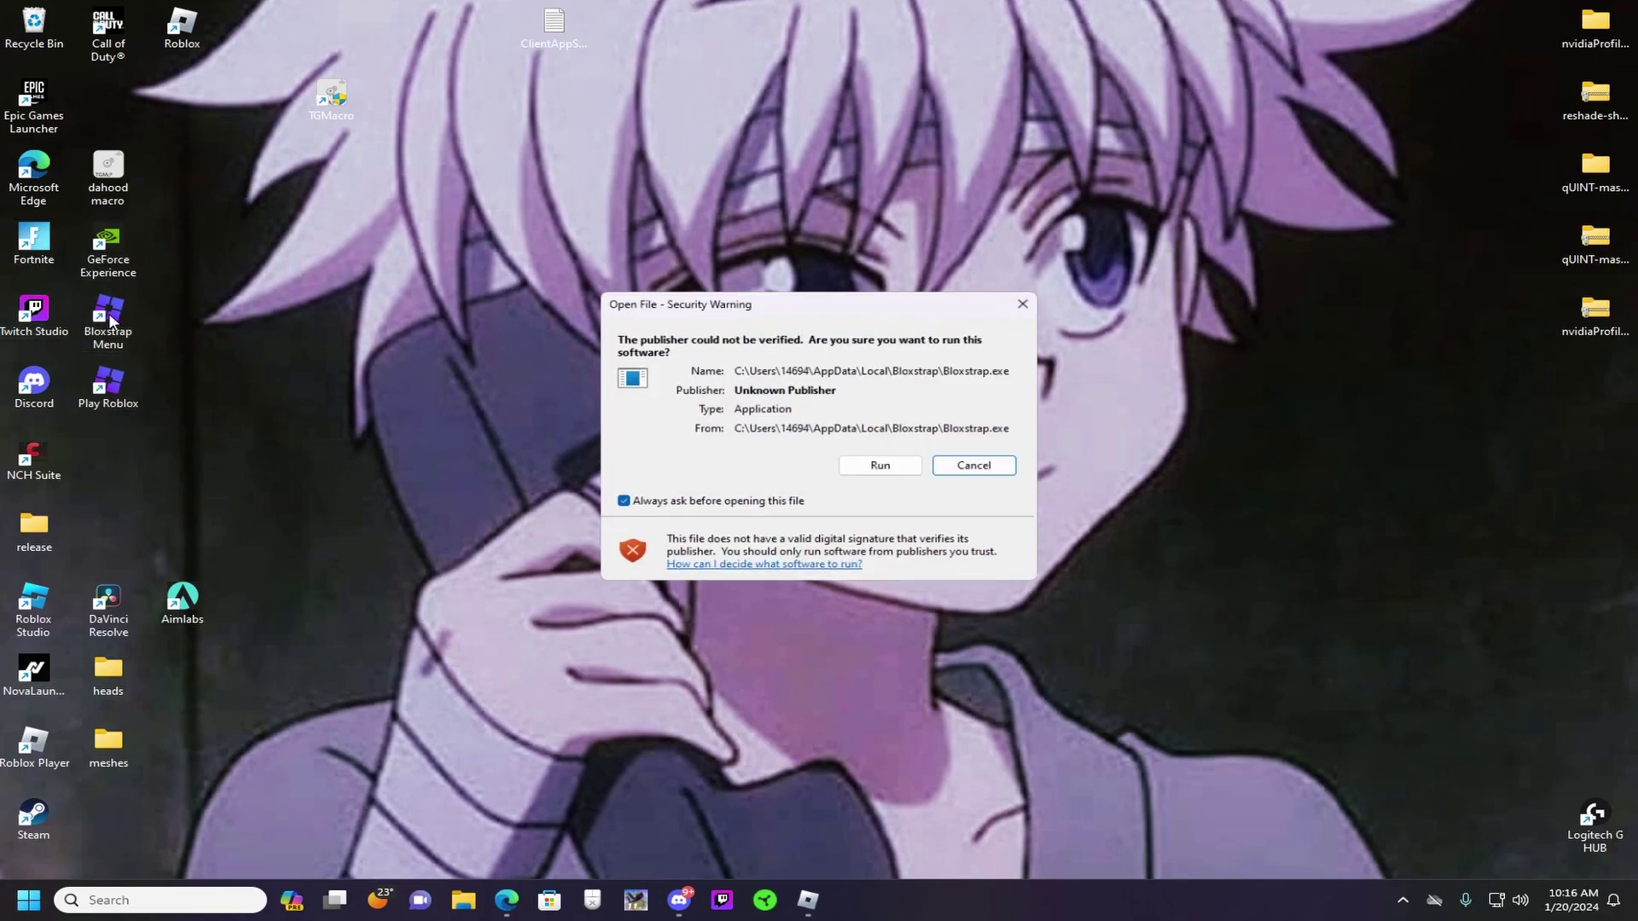
pyautogui.click(1030, 298)
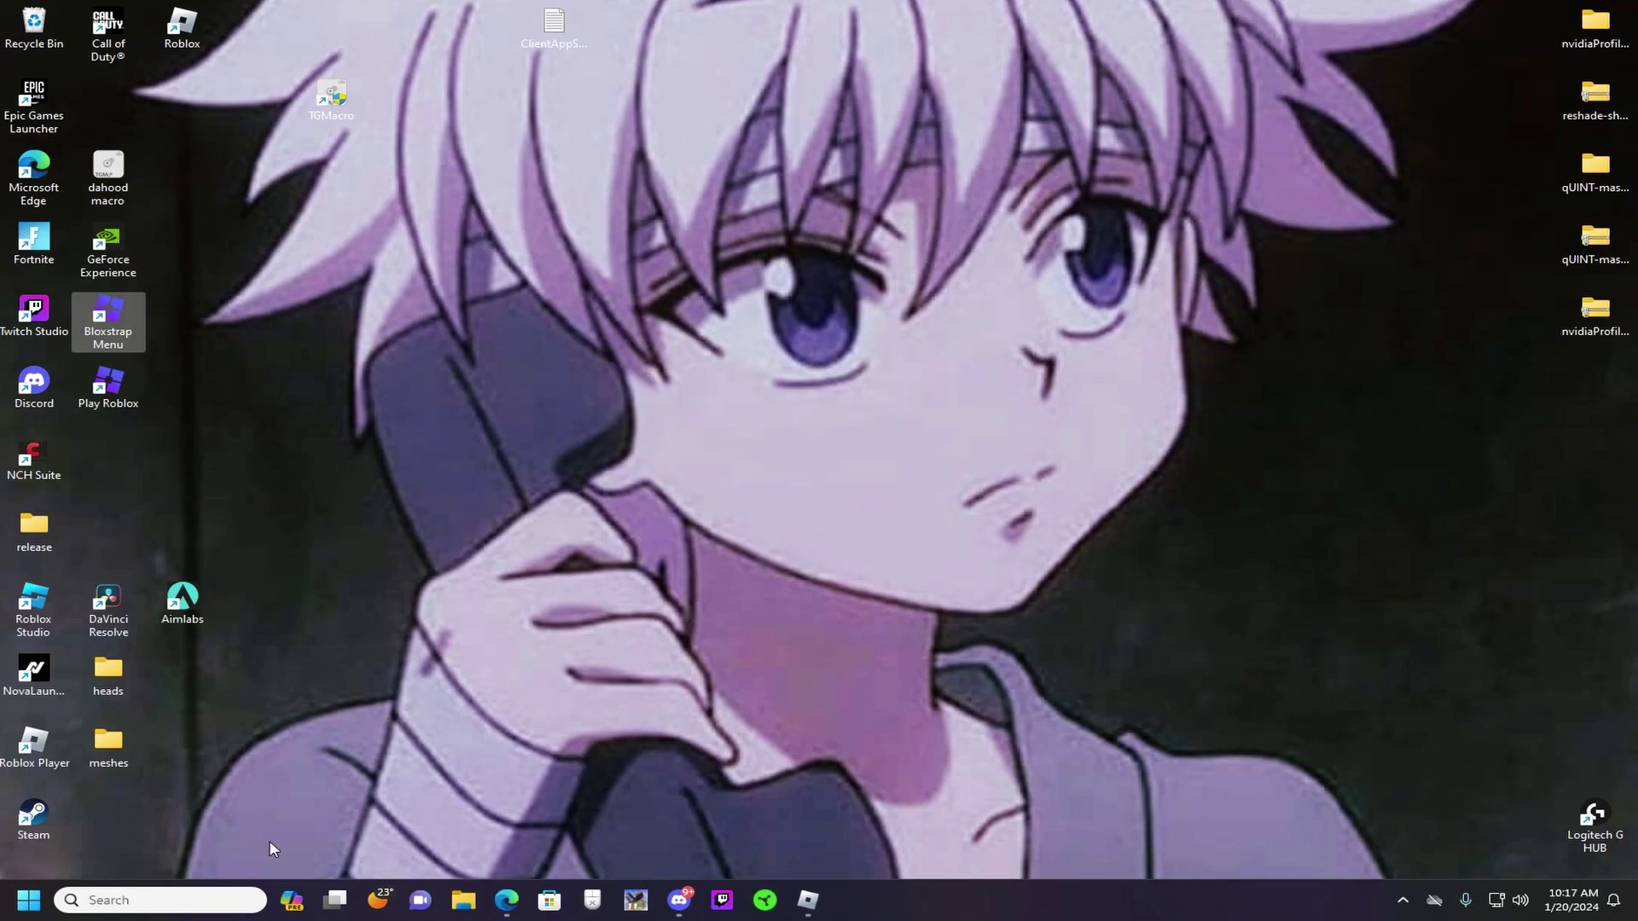
# - Search Windows for "menu", open Bloxstrap Menu from the results and allow it to run
pyautogui.click(197, 900)
pyautogui.write('m')
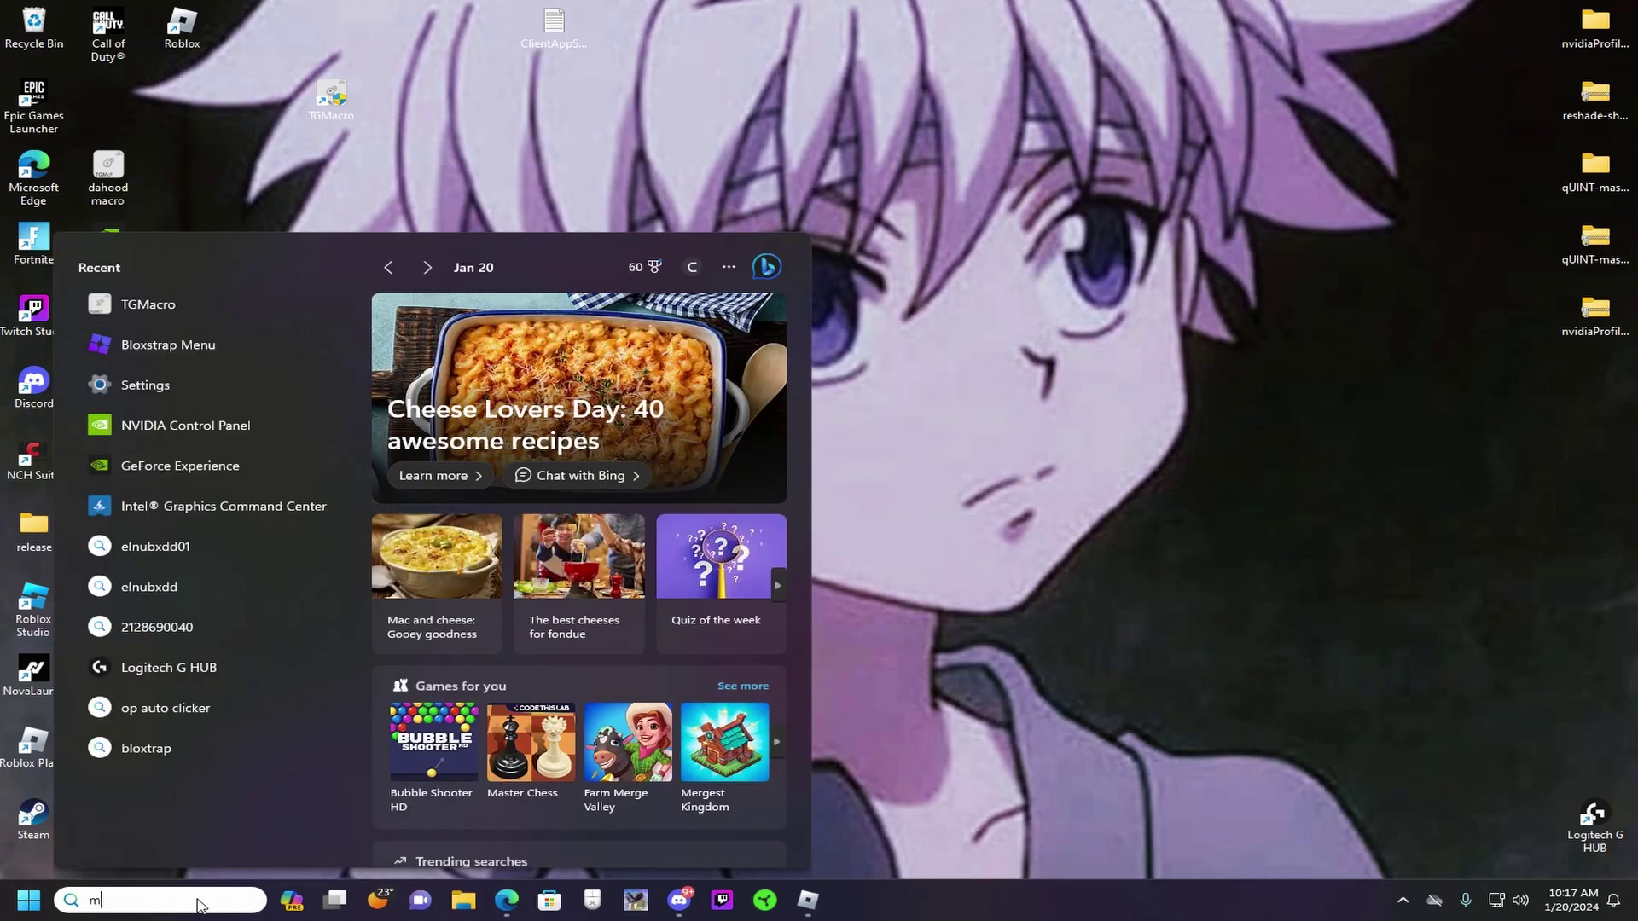
pyautogui.write('enu')
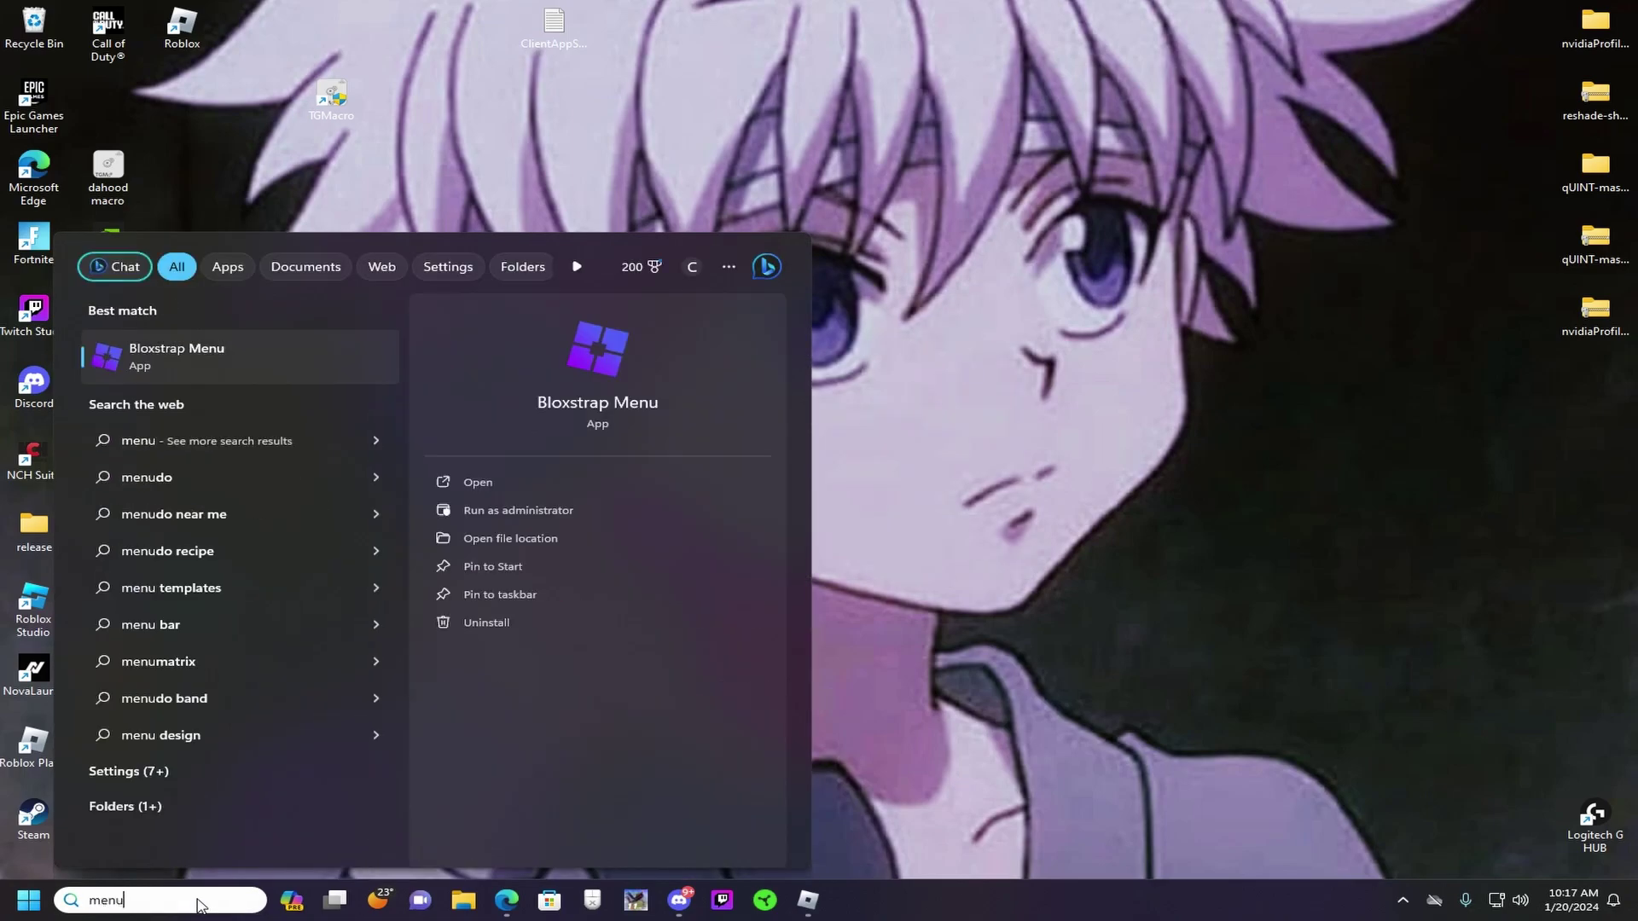
pyautogui.click(512, 479)
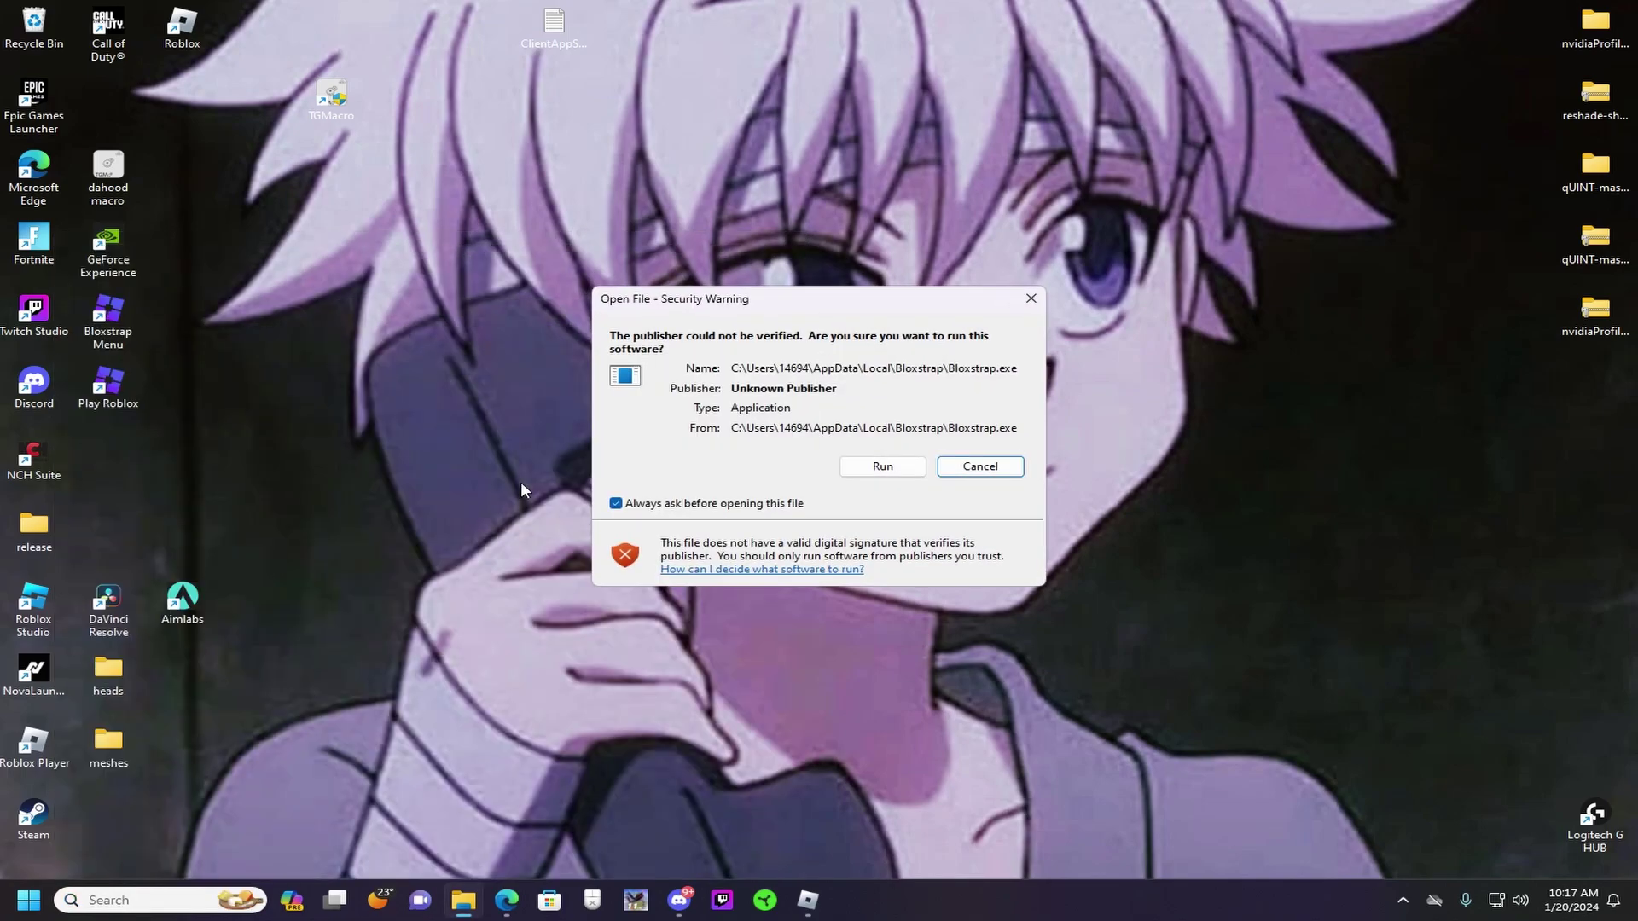
pyautogui.click(887, 466)
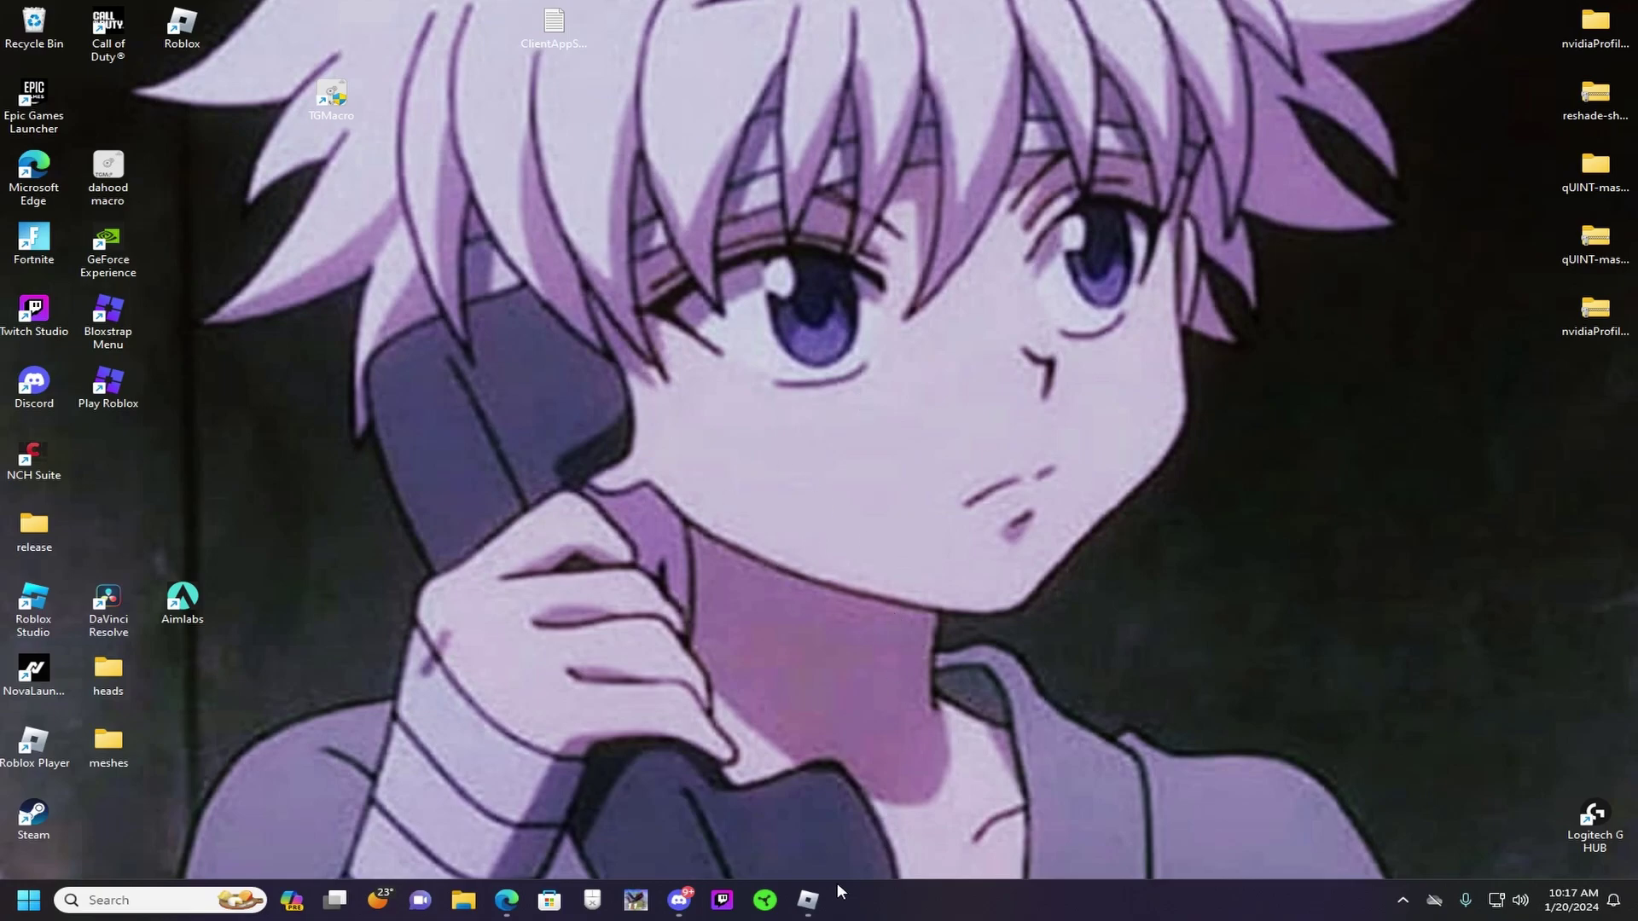
# - Open Bloxstrap Menu from its desktop shortcut, allow it to run and dismiss the background-process notice
pyautogui.doubleClick(103, 317)
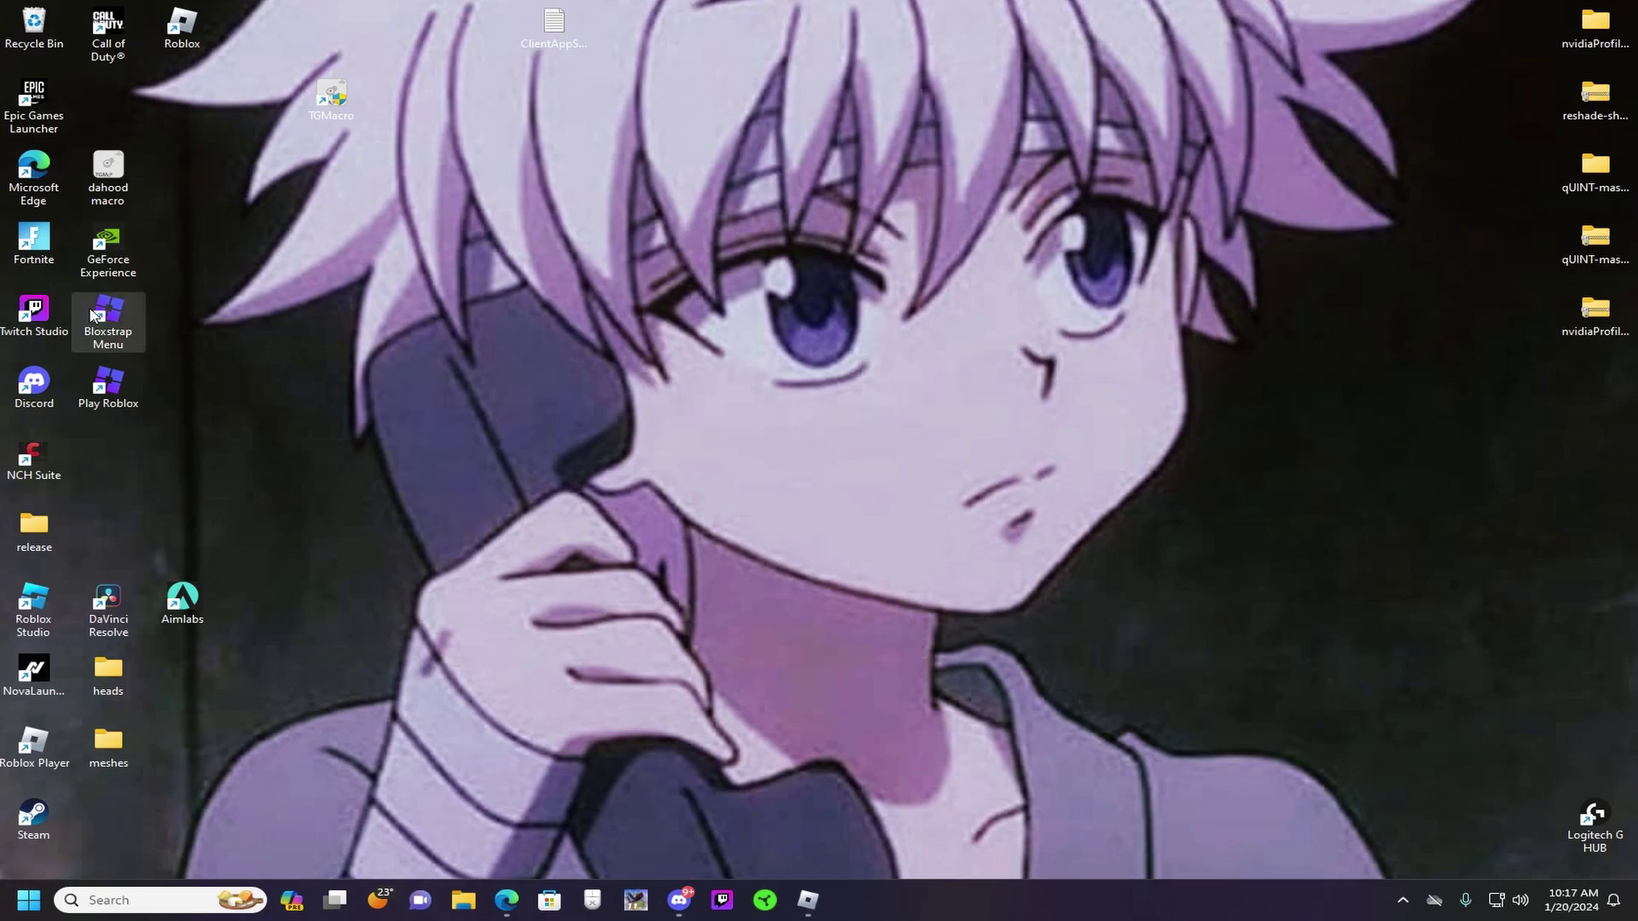
pyautogui.click(879, 467)
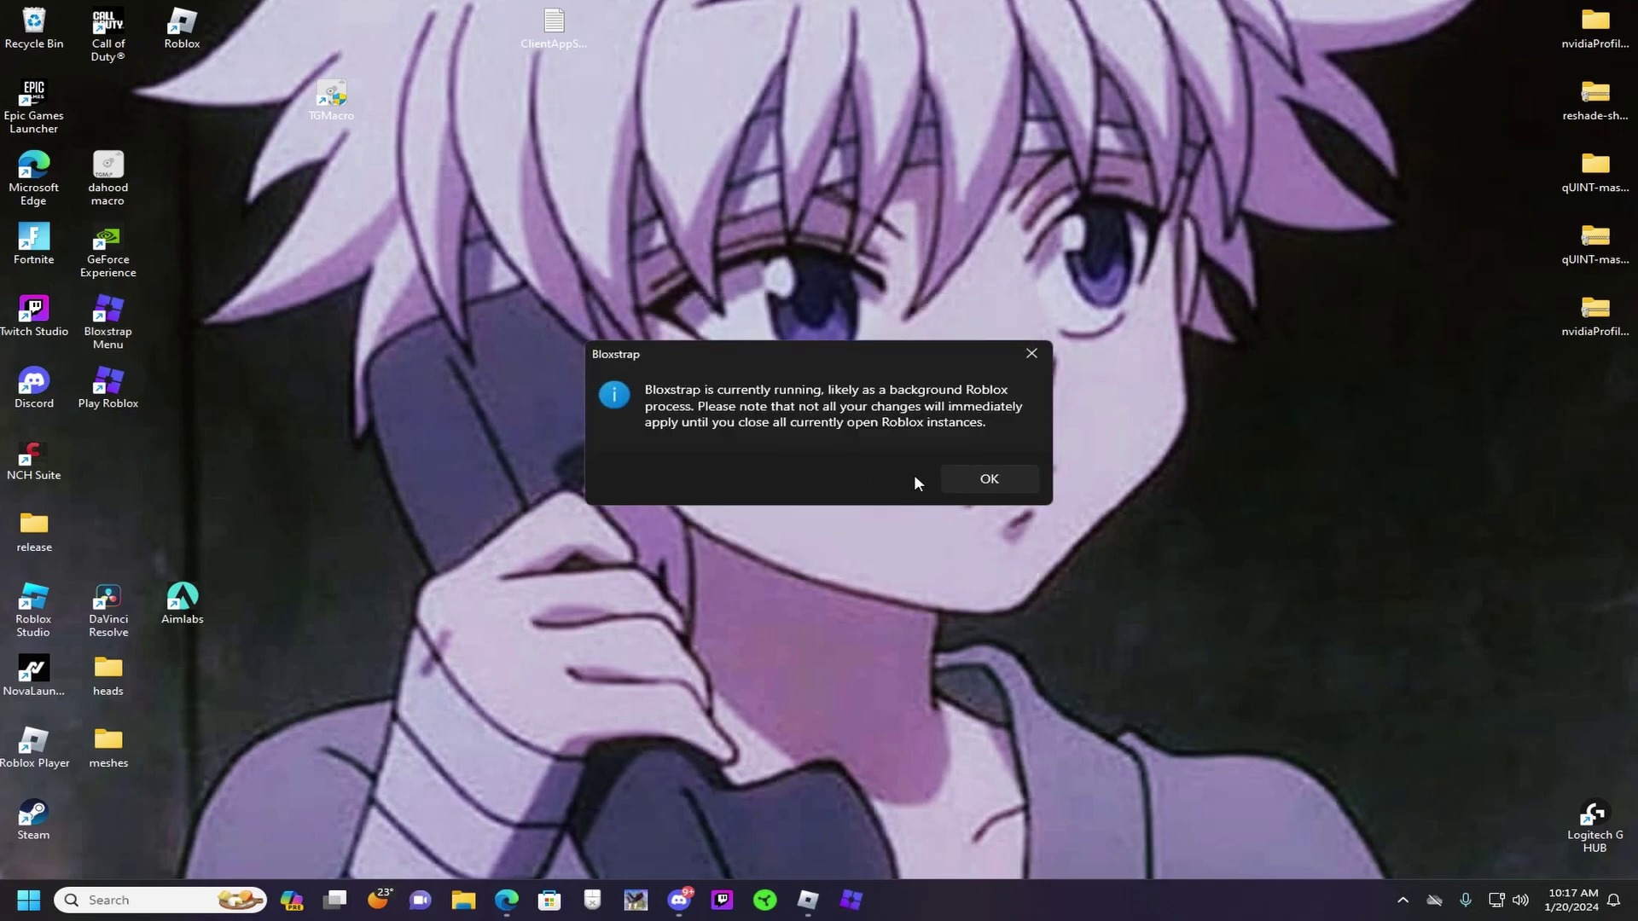
pyautogui.press('Return')
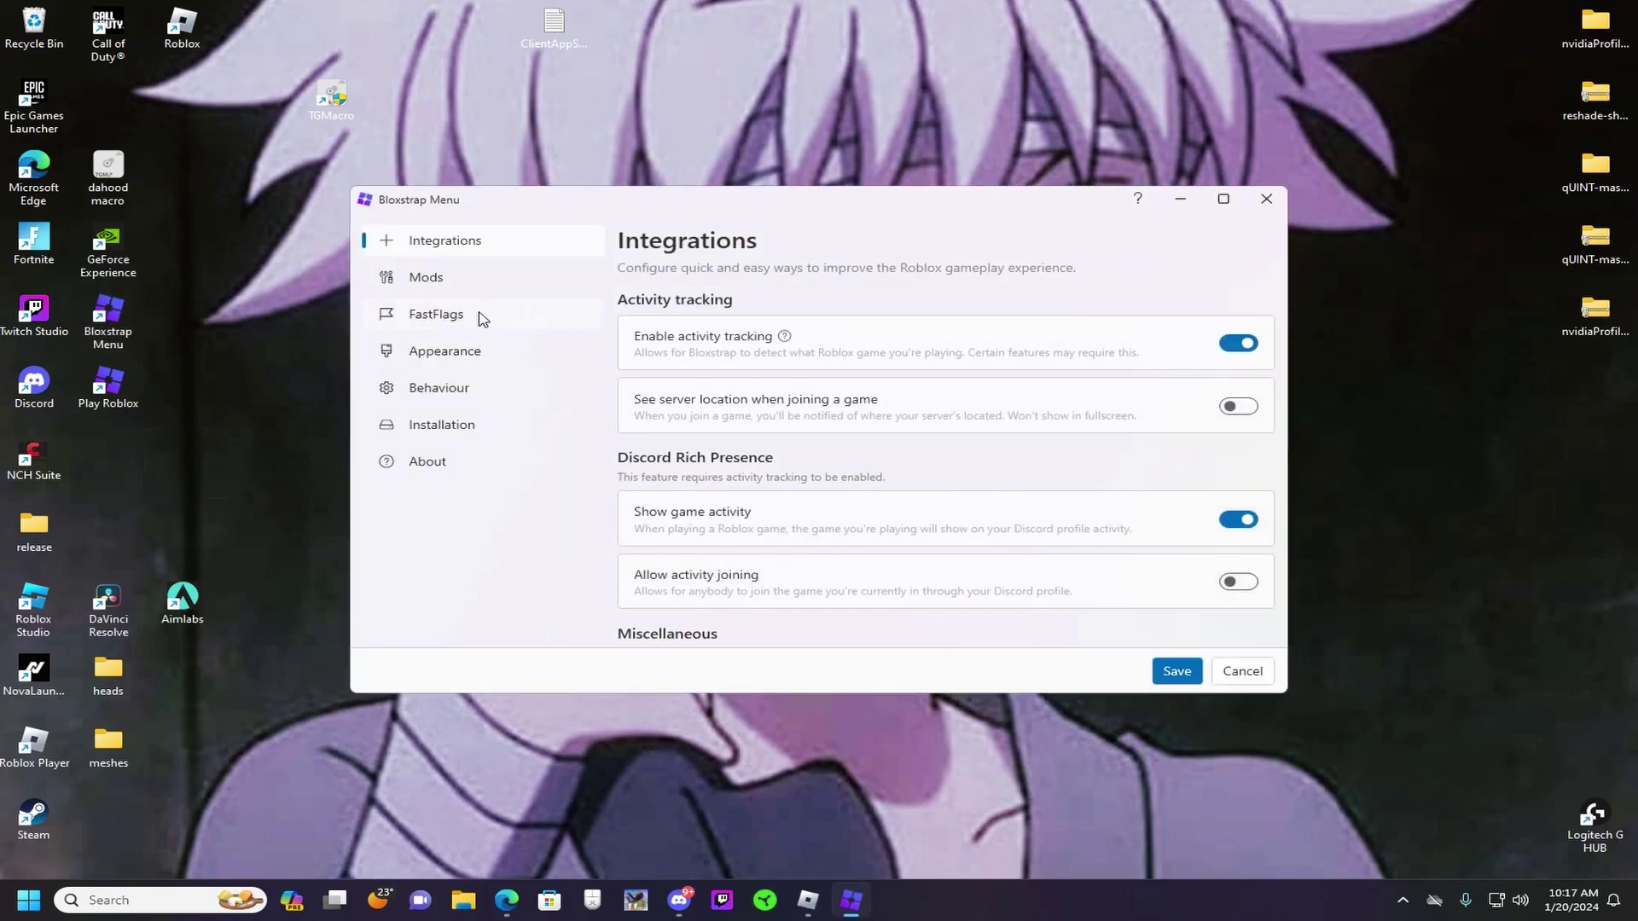
# - Examine the Mods presets and the FastFlags presets, down to the alternate graphics quality selector
pyautogui.click(452, 287)
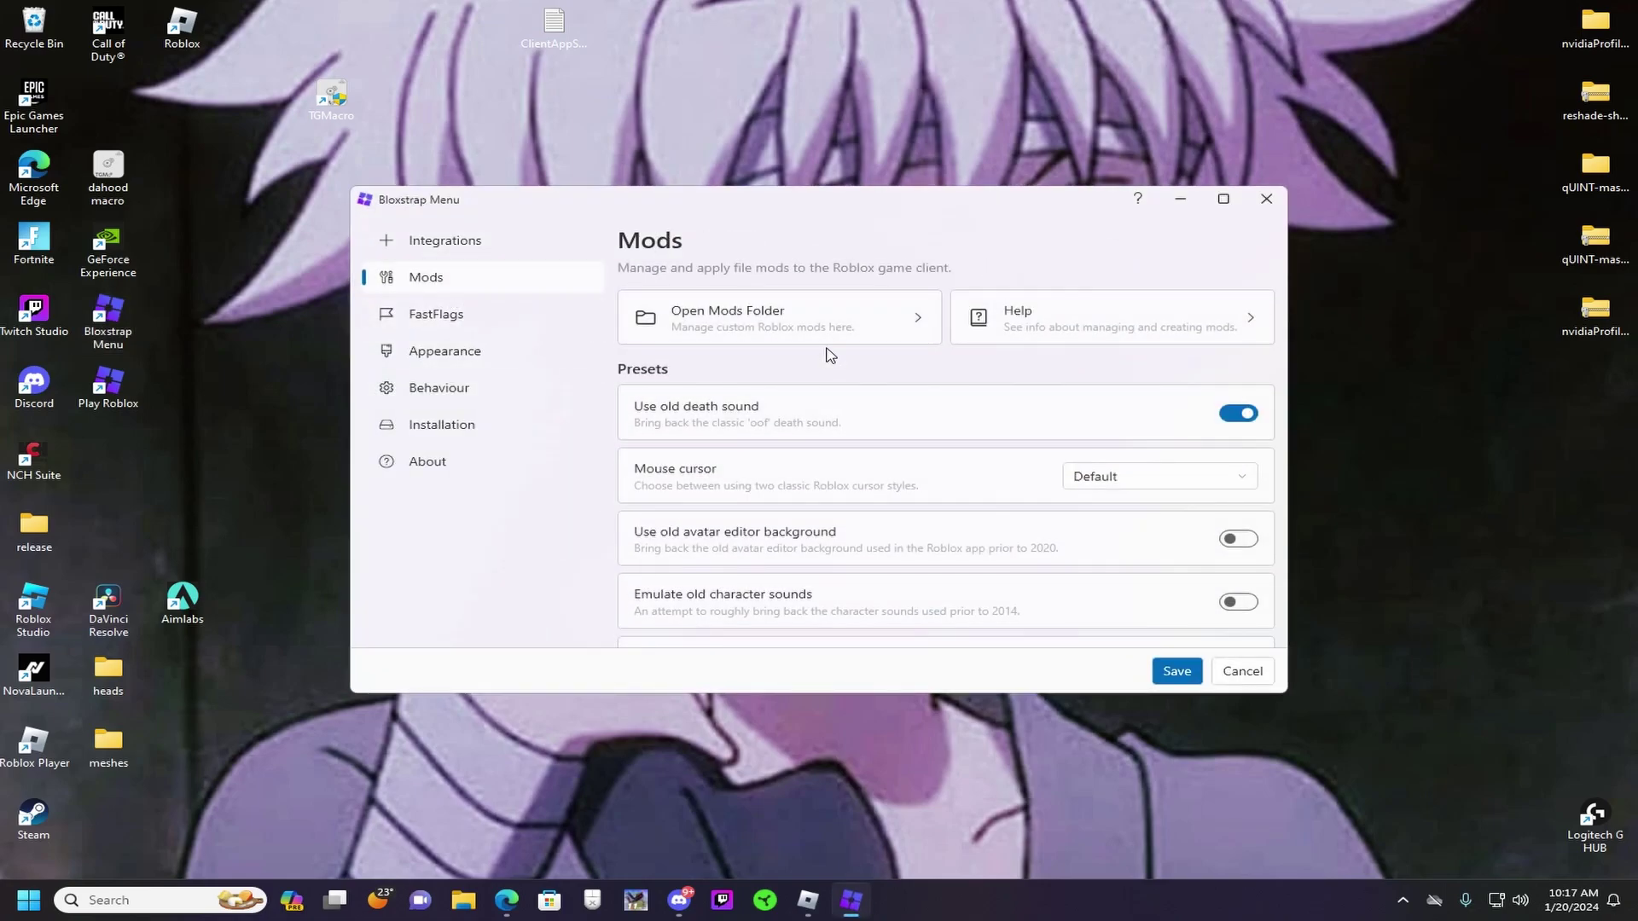
pyautogui.scroll(-1, 834, 371)
pyautogui.scroll(1, 921, 392)
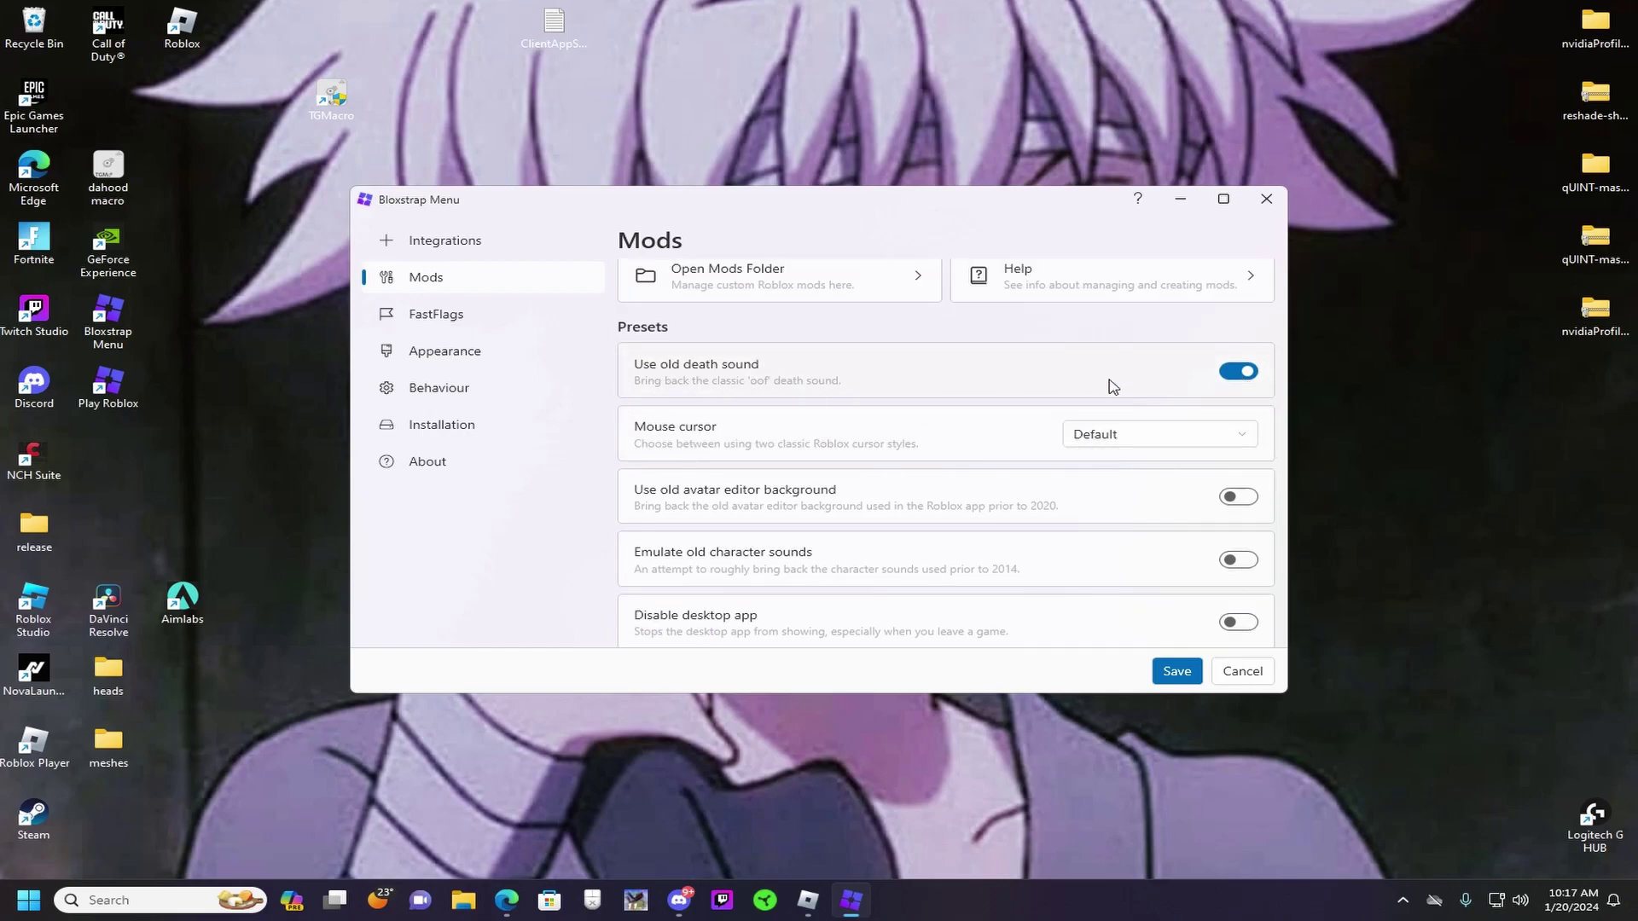
pyautogui.click(426, 314)
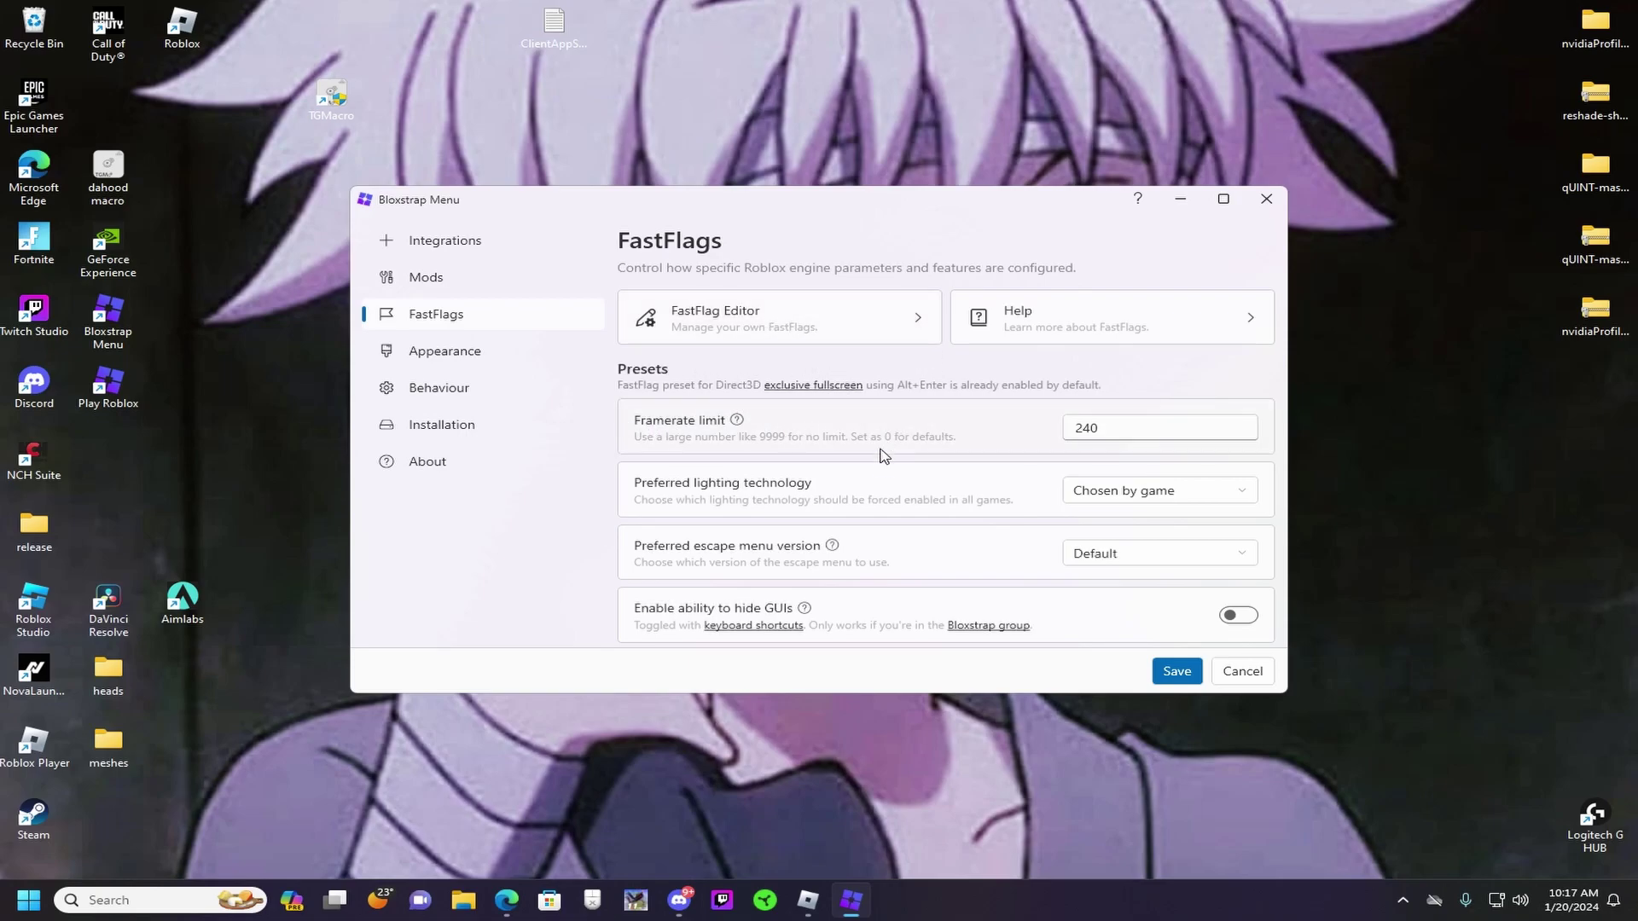
pyautogui.scroll(-3, 887, 478)
pyautogui.scroll(2, 892, 494)
pyautogui.scroll(-3, 895, 499)
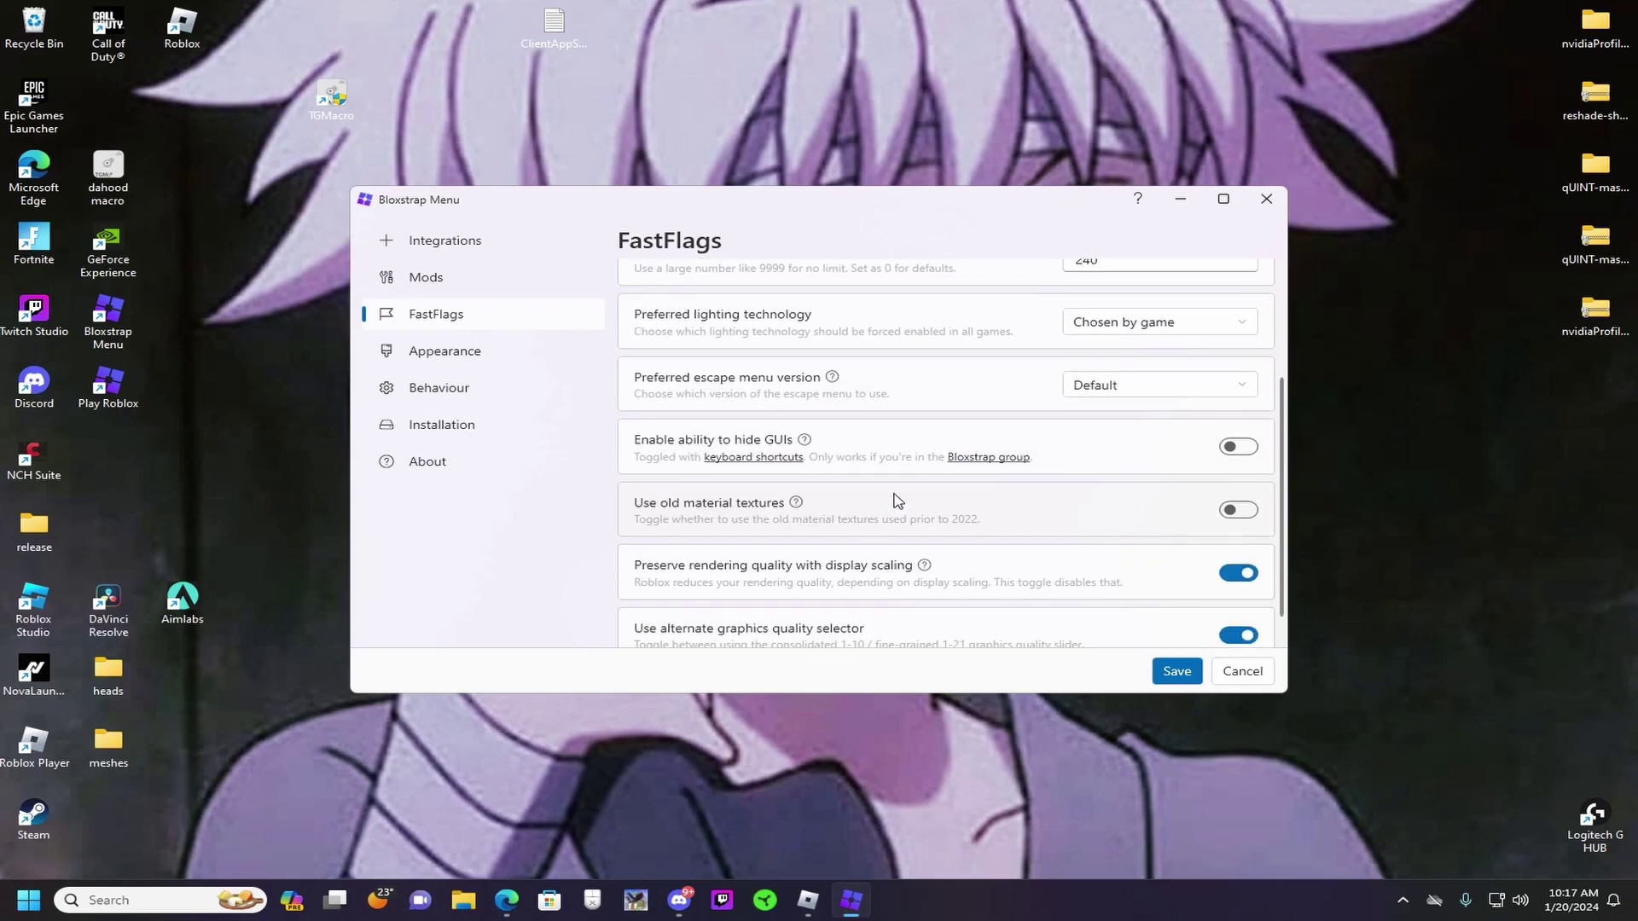
pyautogui.scroll(-1, 896, 499)
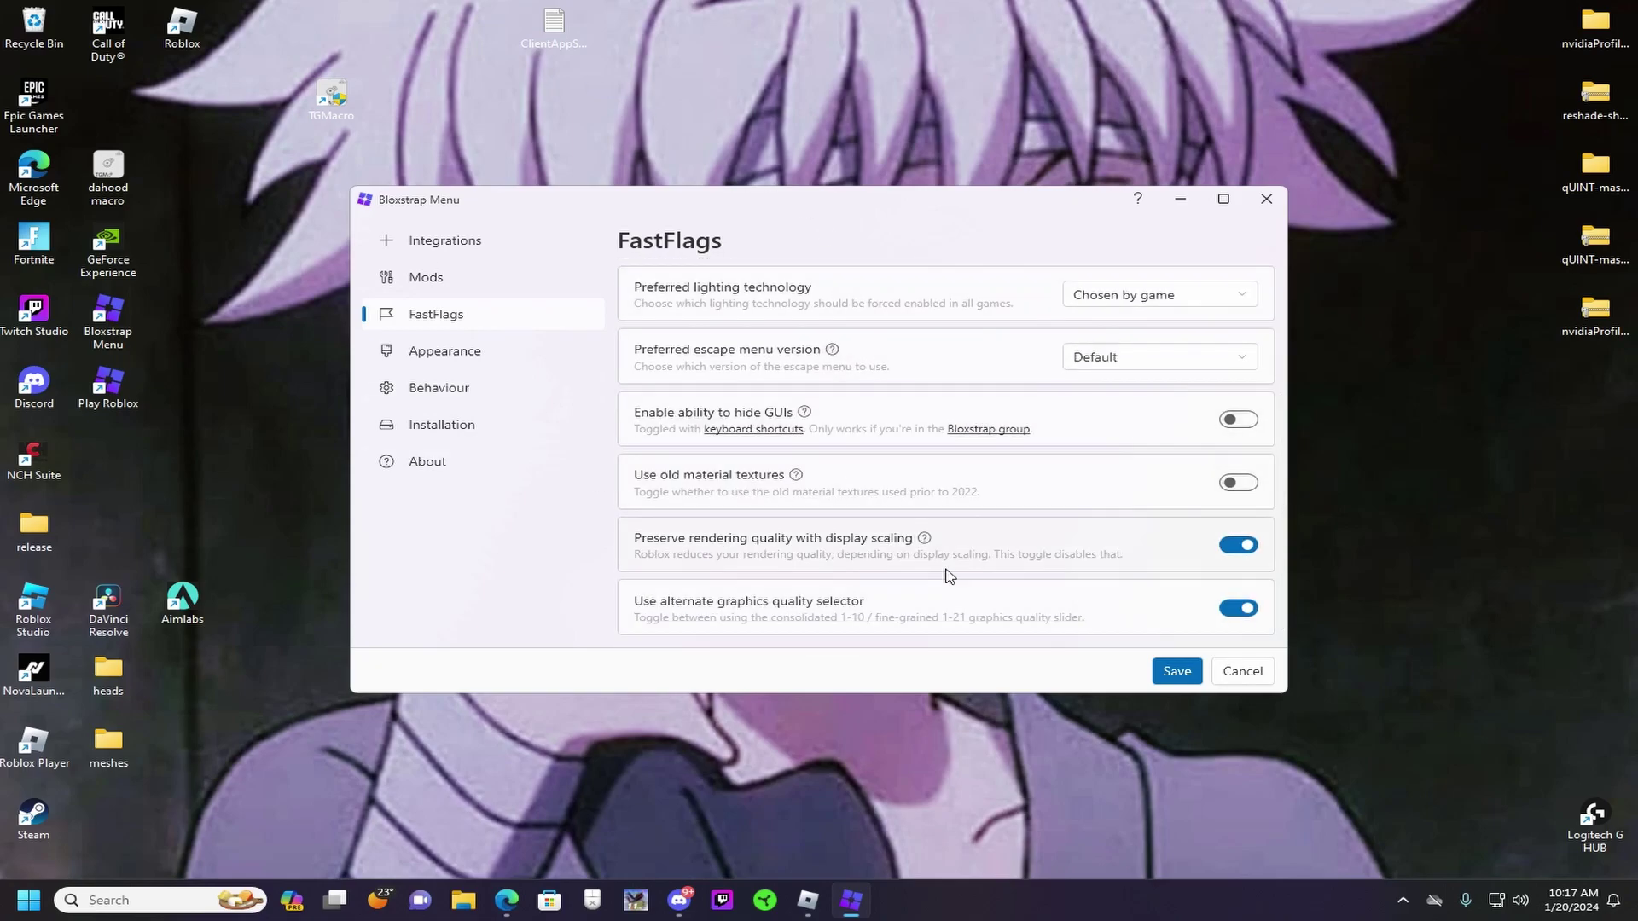
pyautogui.moveTo(629, 594); pyautogui.dragTo(708, 607)
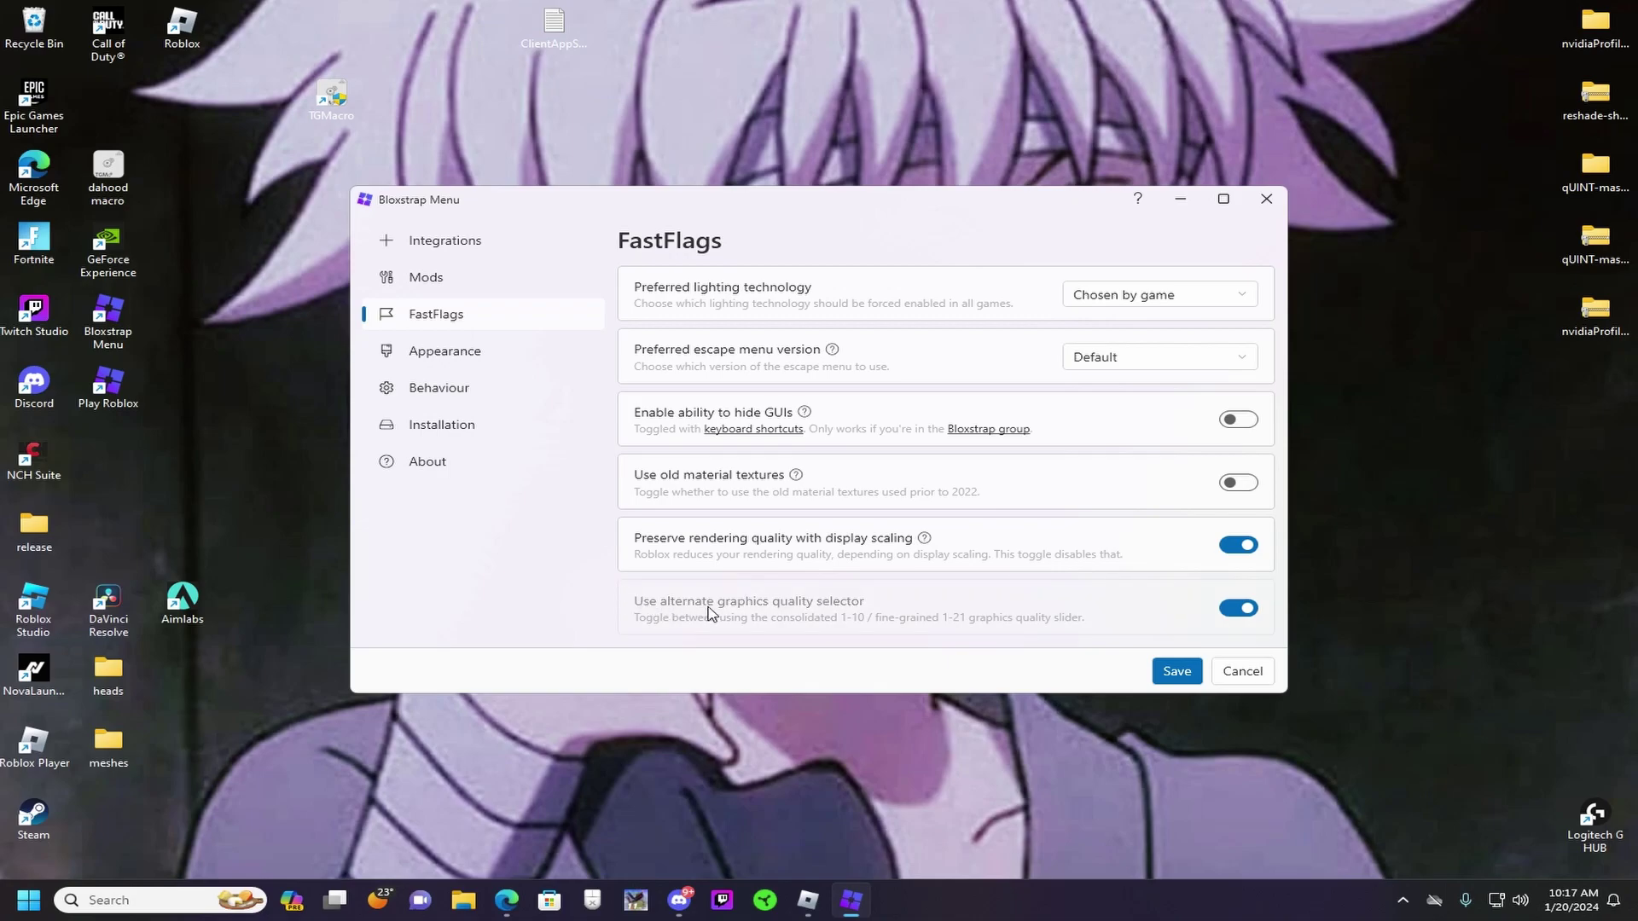
# - Open the FastFlag Editor, inspect the form for adding a flag without adding one, and save the Bloxstrap settings
pyautogui.moveTo(969, 621); pyautogui.dragTo(963, 656)
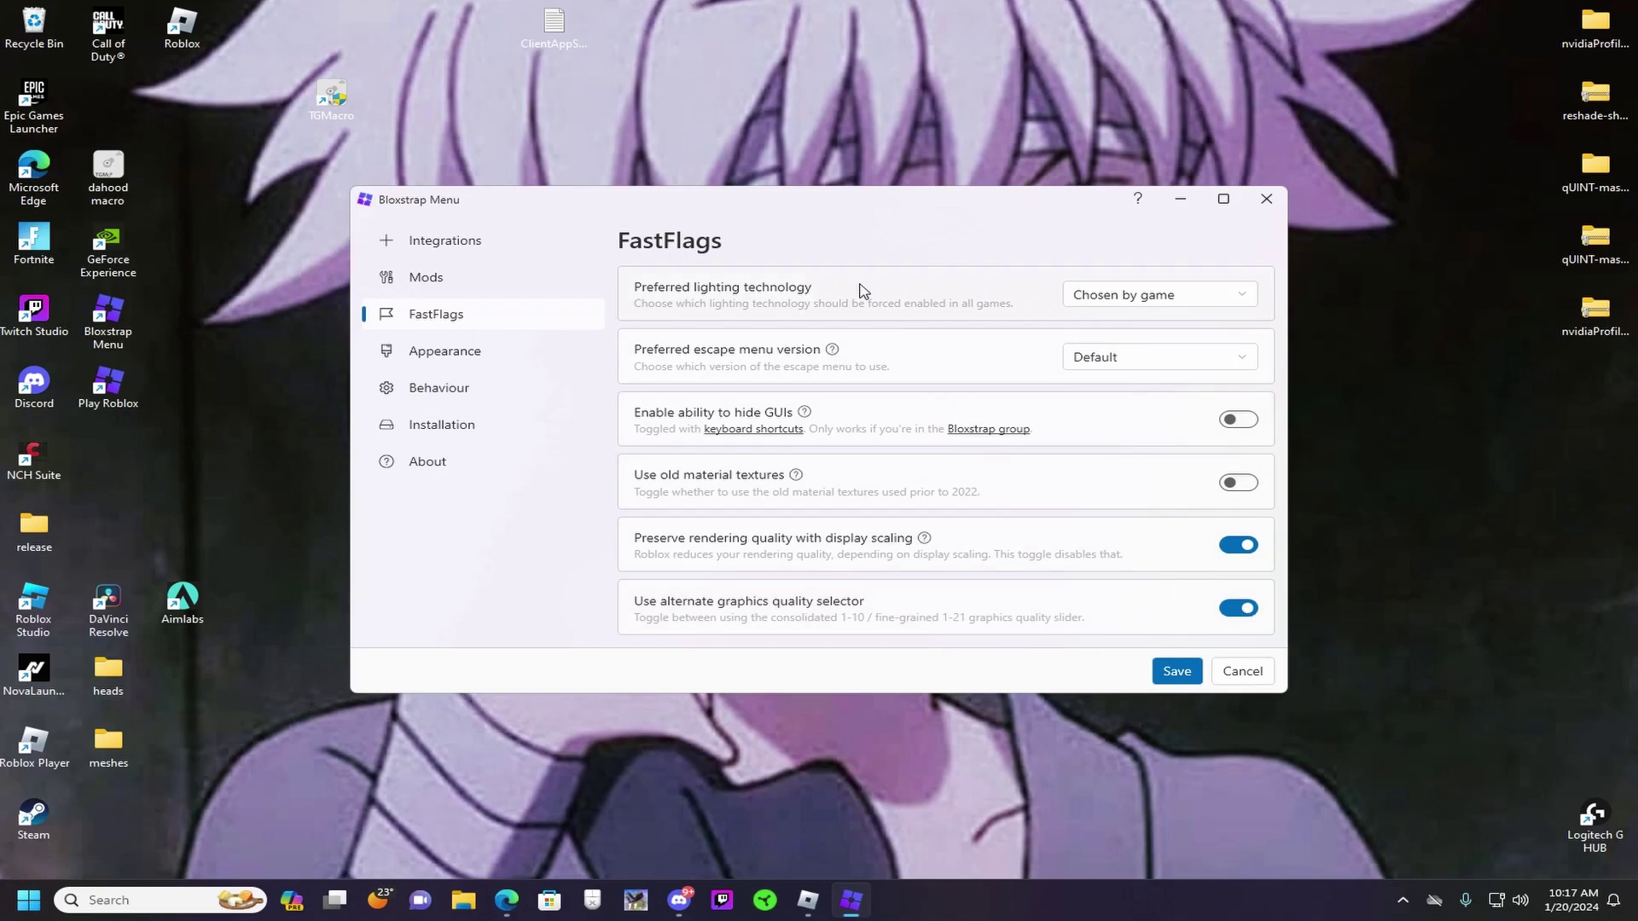
pyautogui.scroll(5, 735, 279)
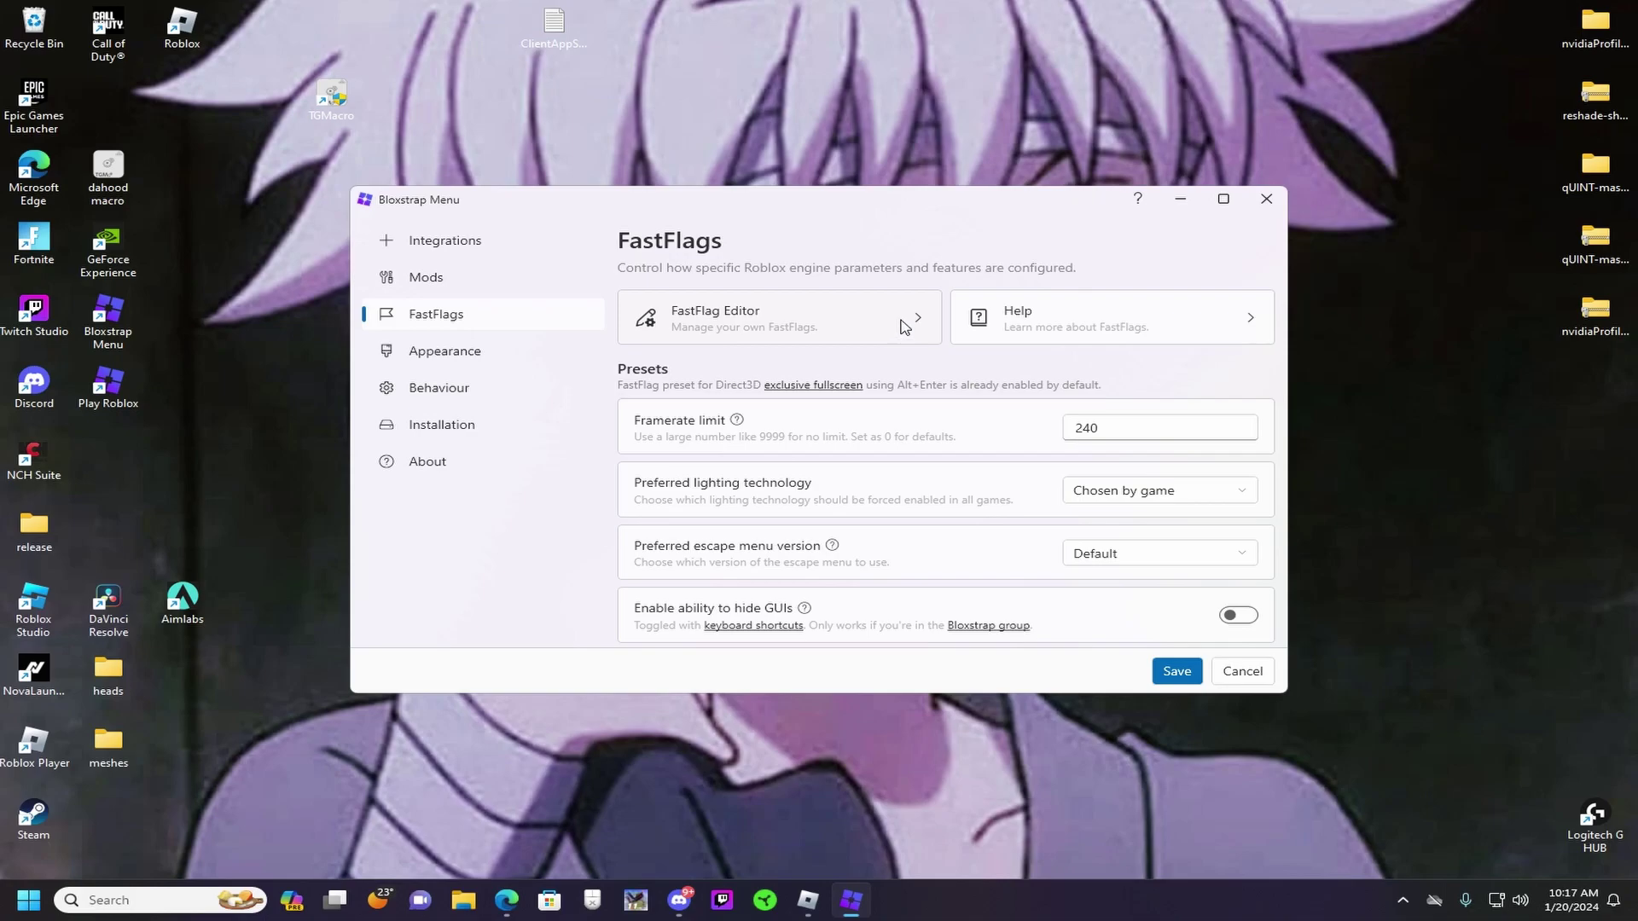
pyautogui.click(904, 327)
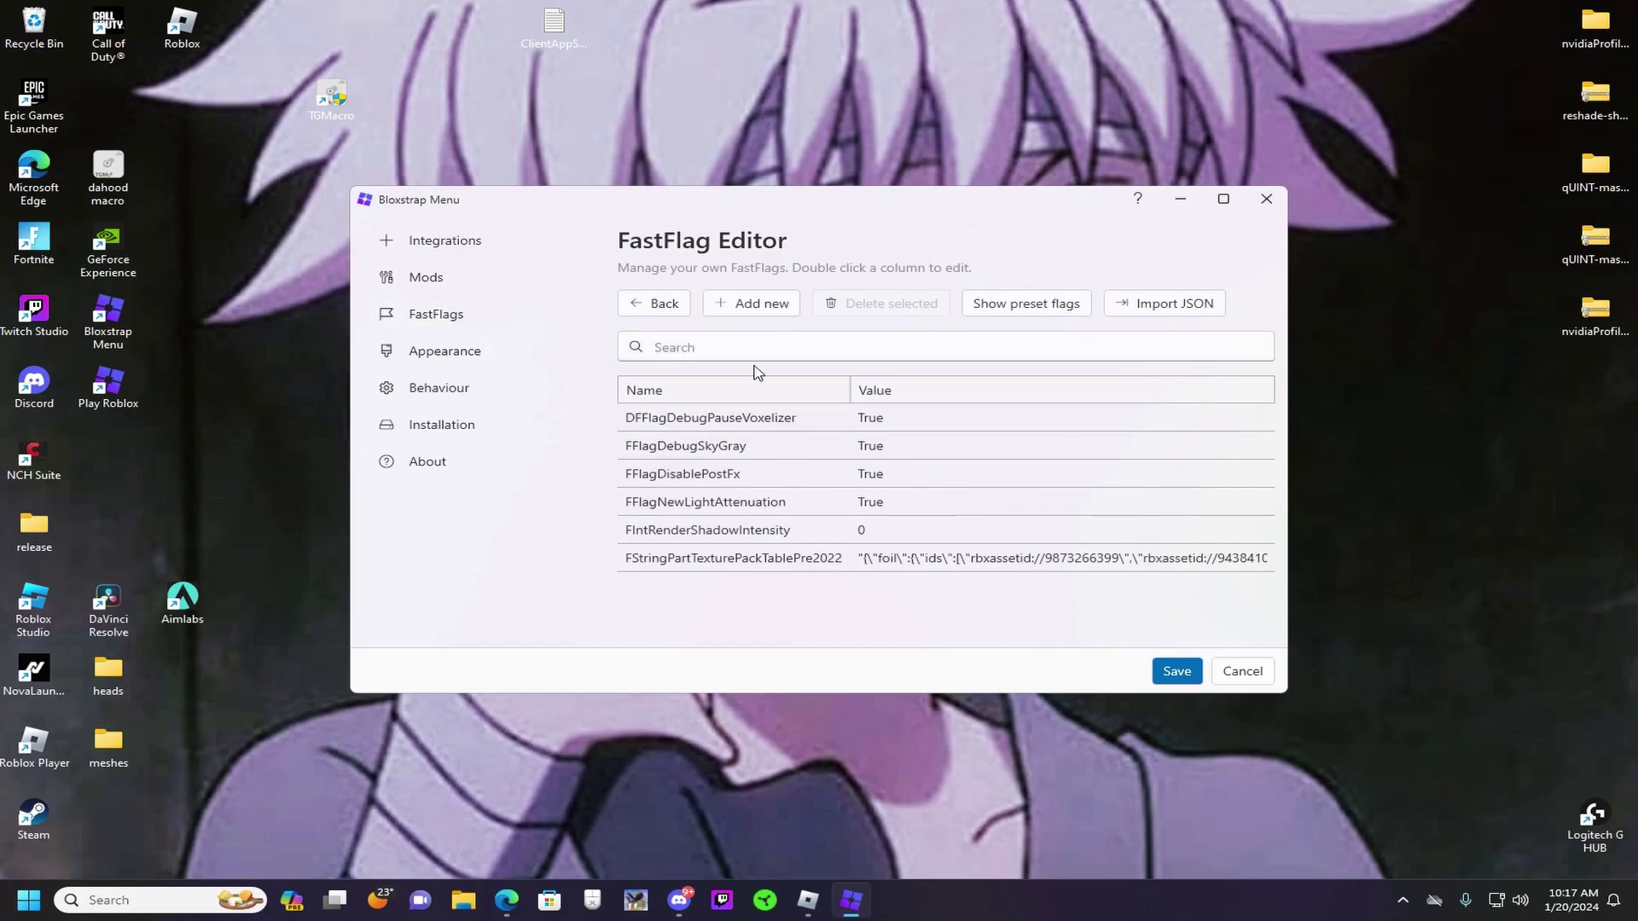
pyautogui.moveTo(897, 200); pyautogui.dragTo(839, 143)
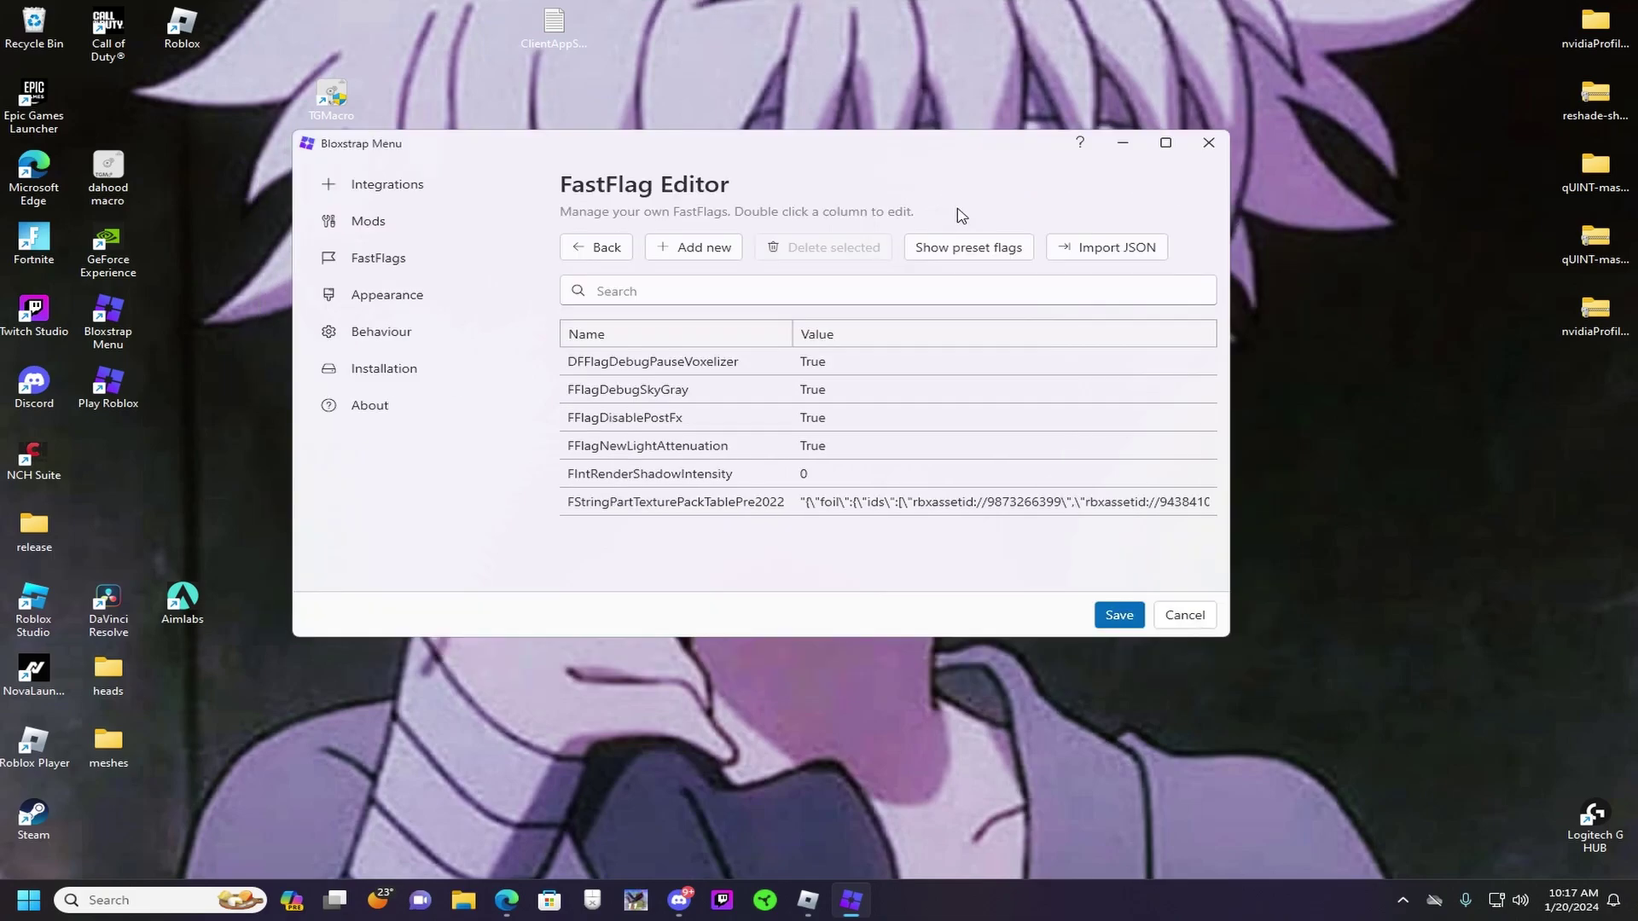
pyautogui.click(705, 251)
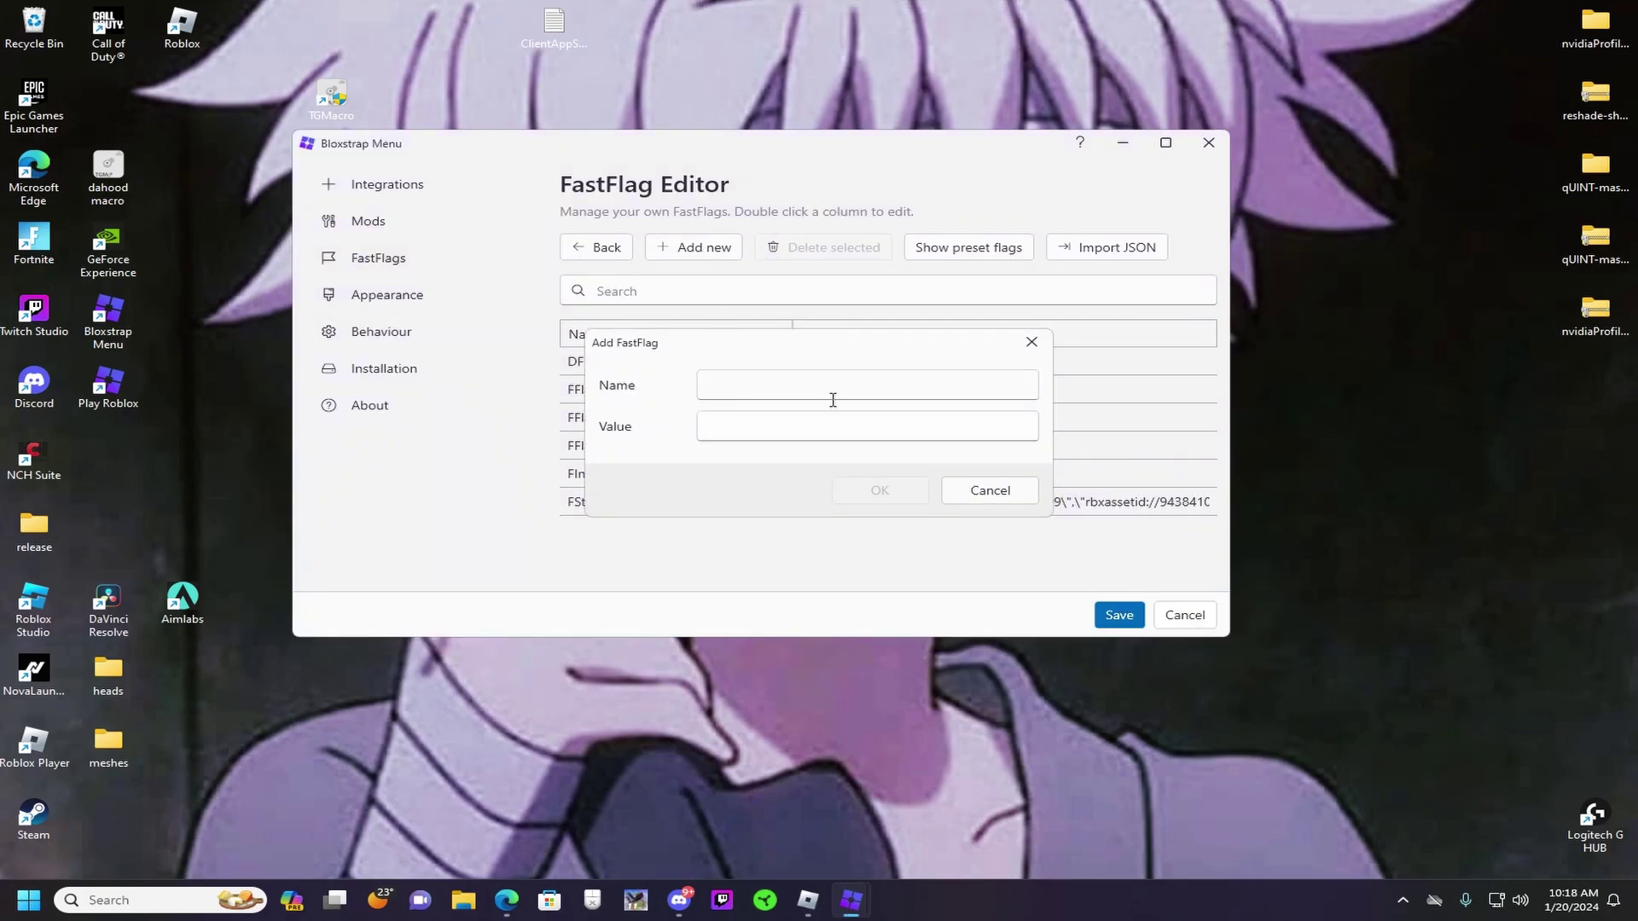
pyautogui.click(1031, 342)
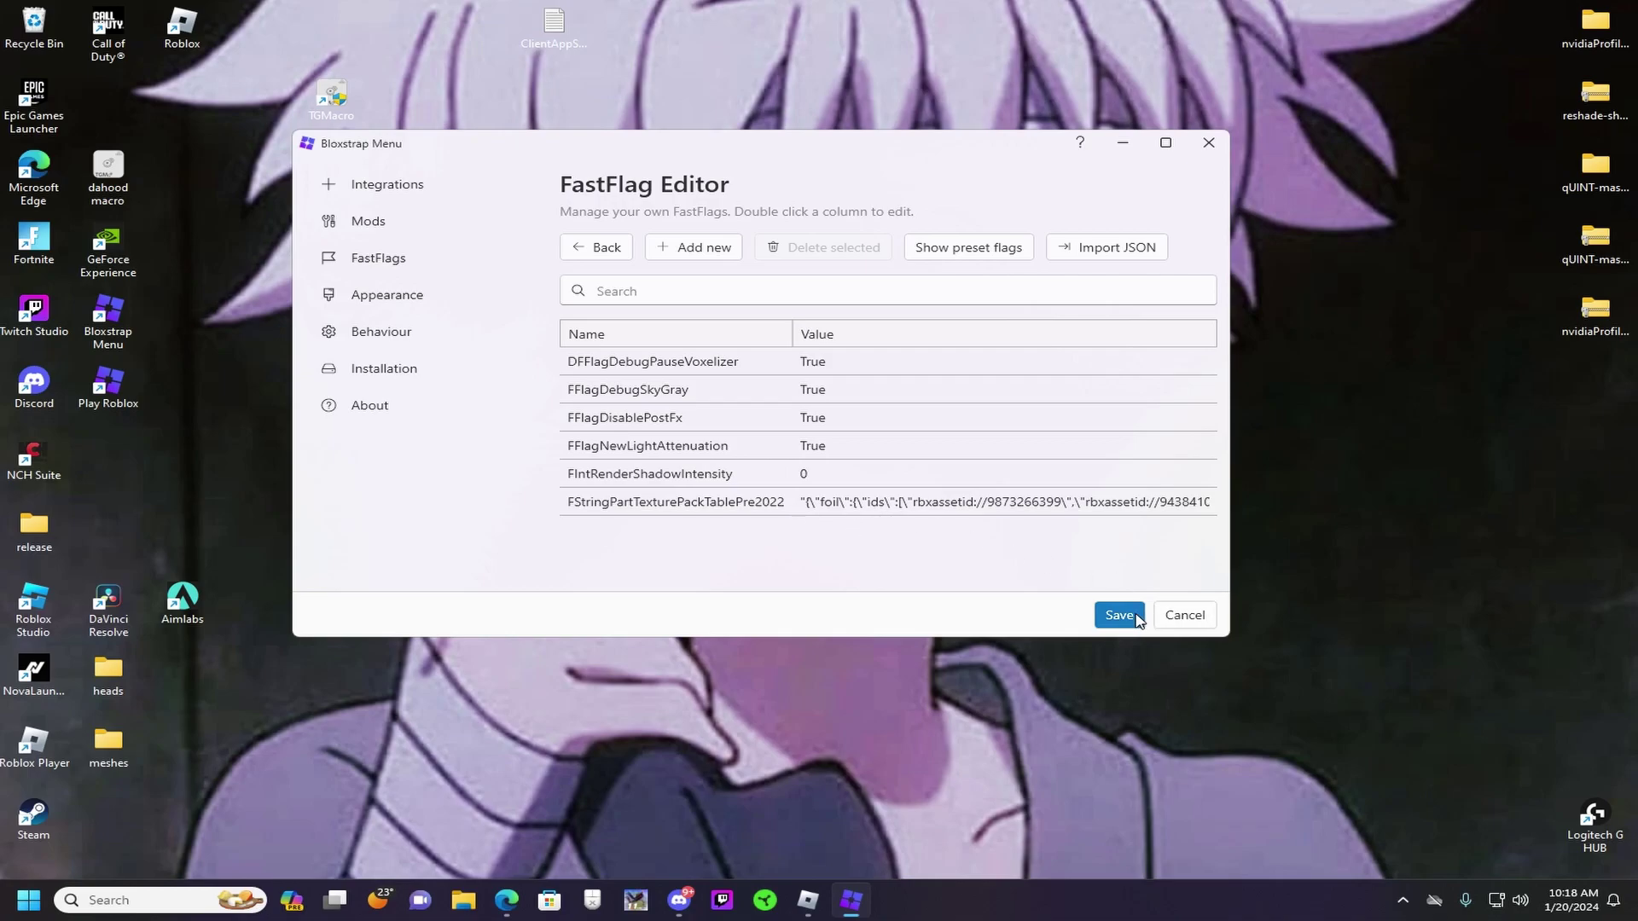
pyautogui.click(1119, 615)
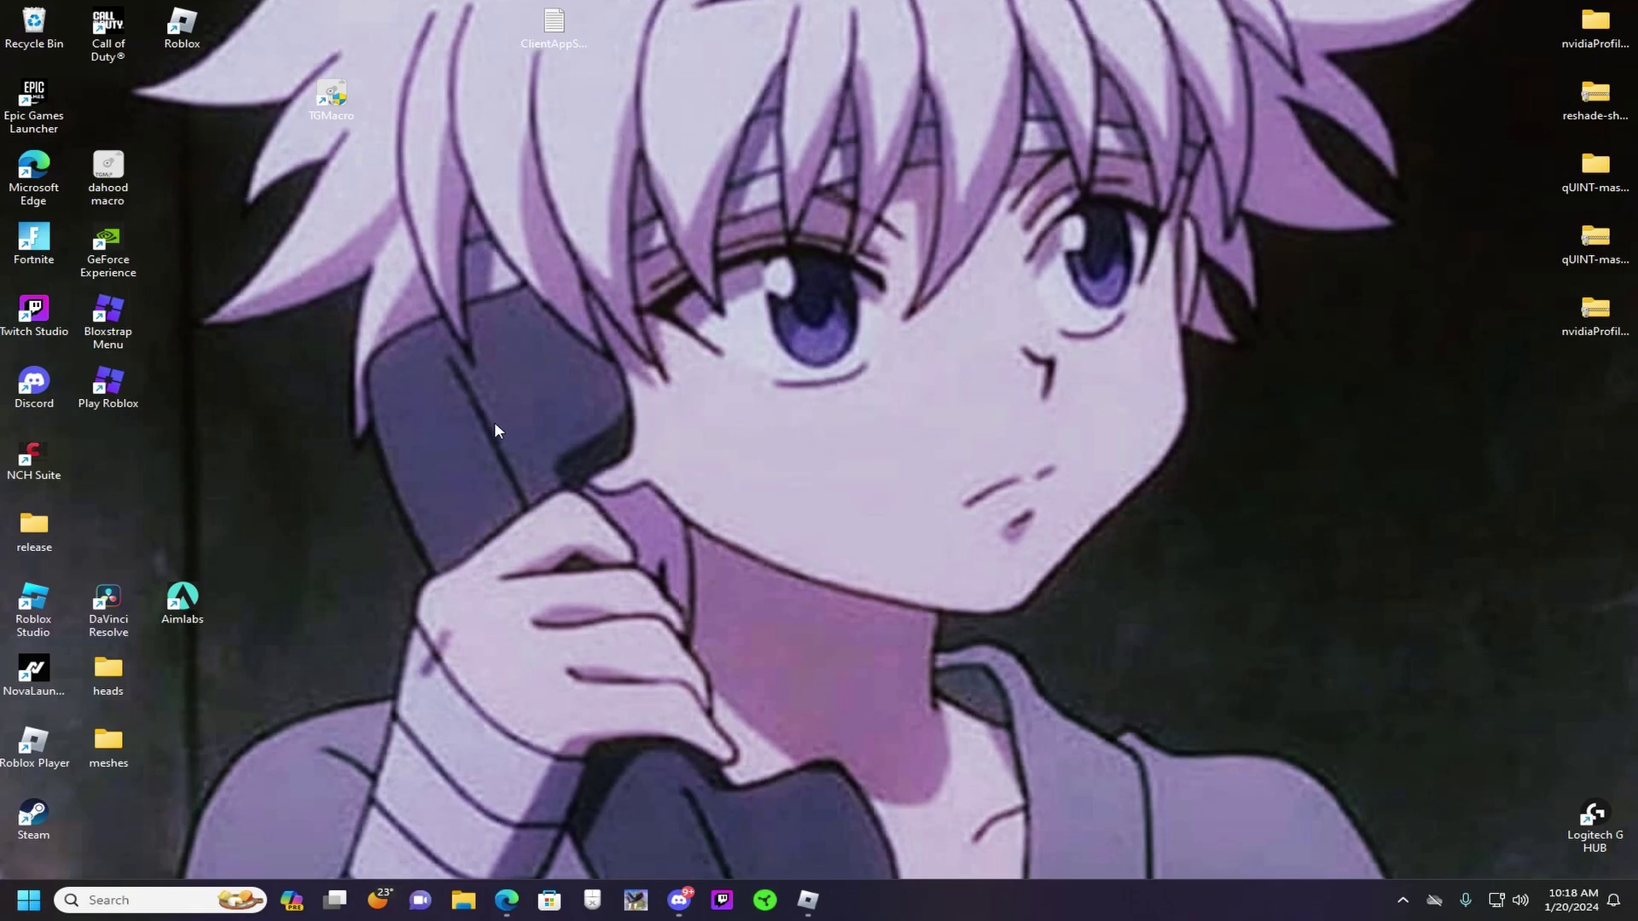
pyautogui.click(138, 899)
pyautogui.click(162, 308)
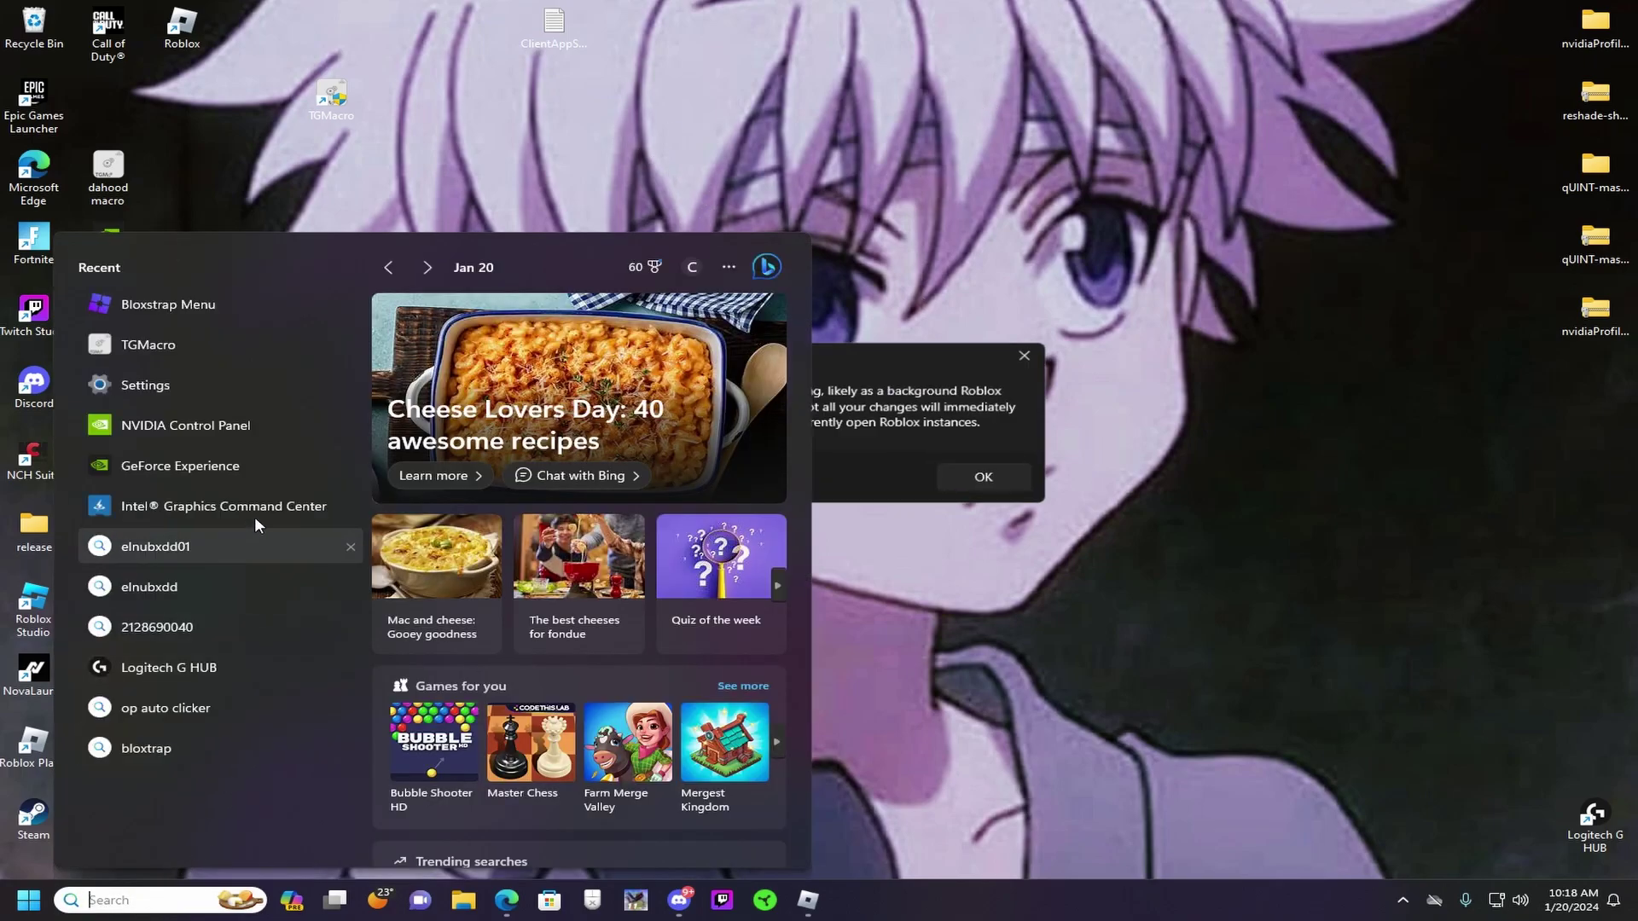
pyautogui.click(1014, 485)
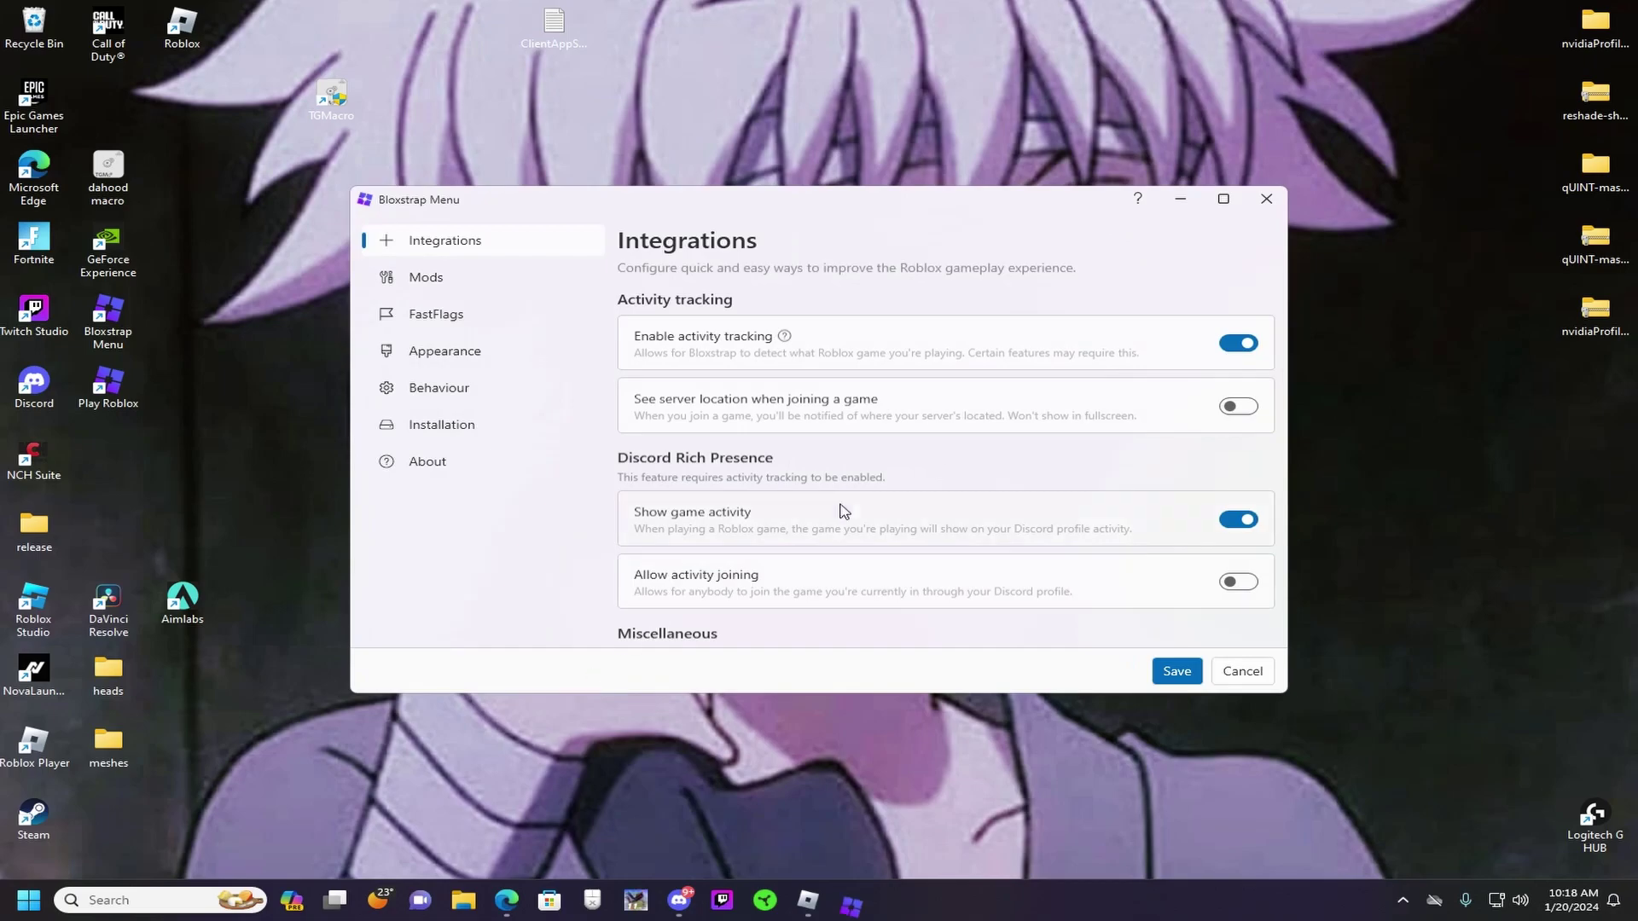
pyautogui.click(1245, 210)
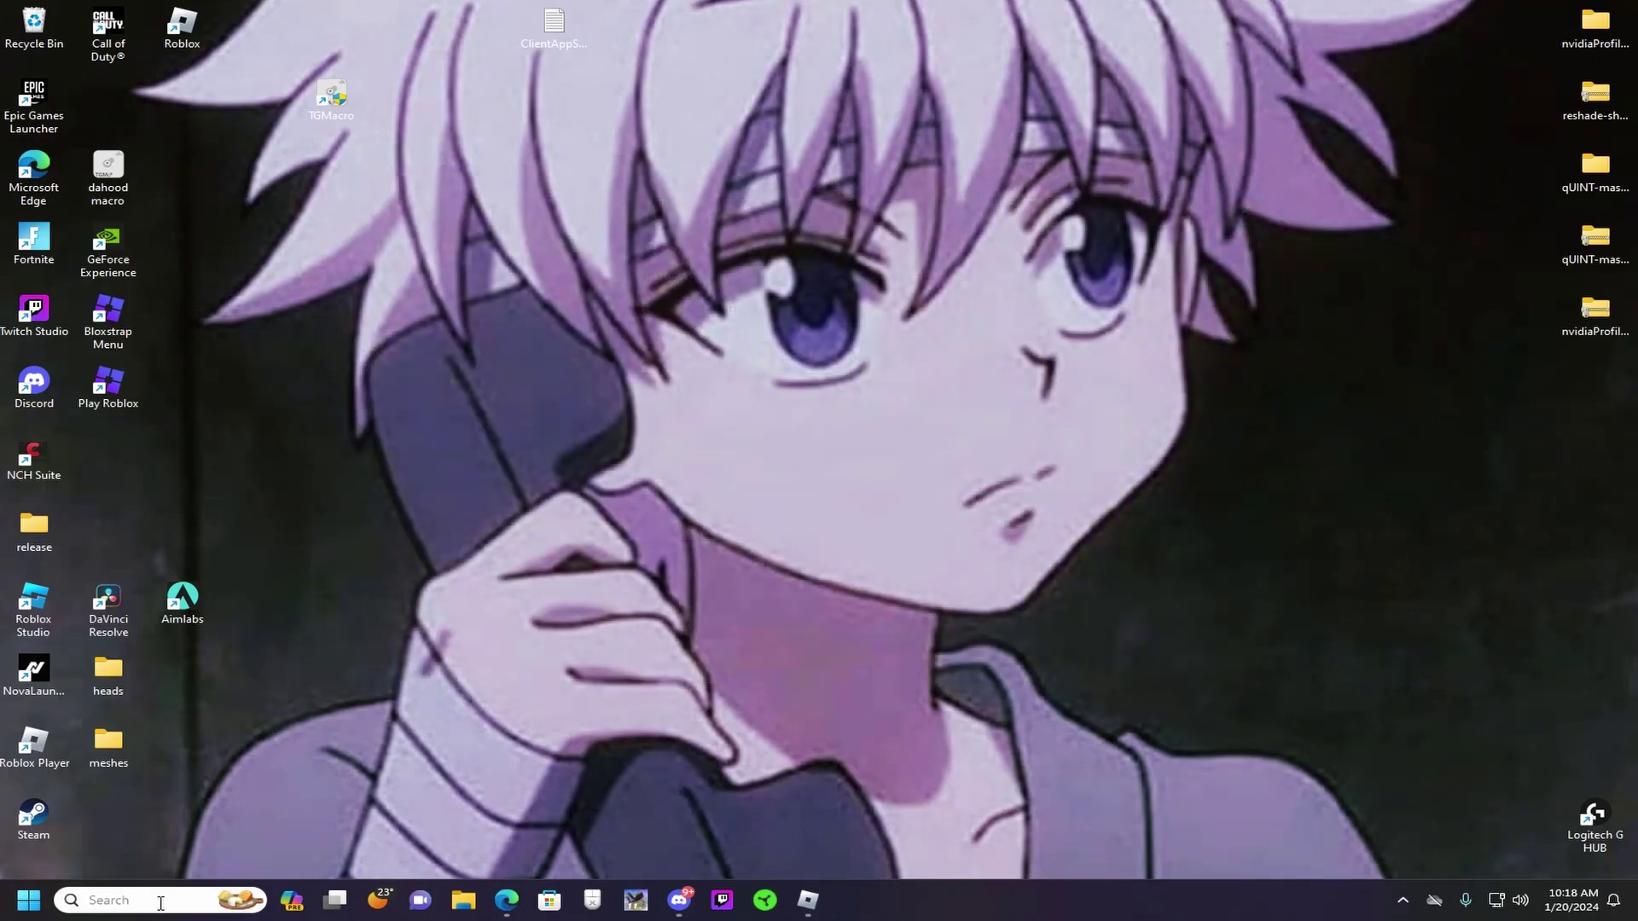
# - Search Windows for "nvidia" and open NVIDIA Control Panel from the results
pyautogui.click(138, 900)
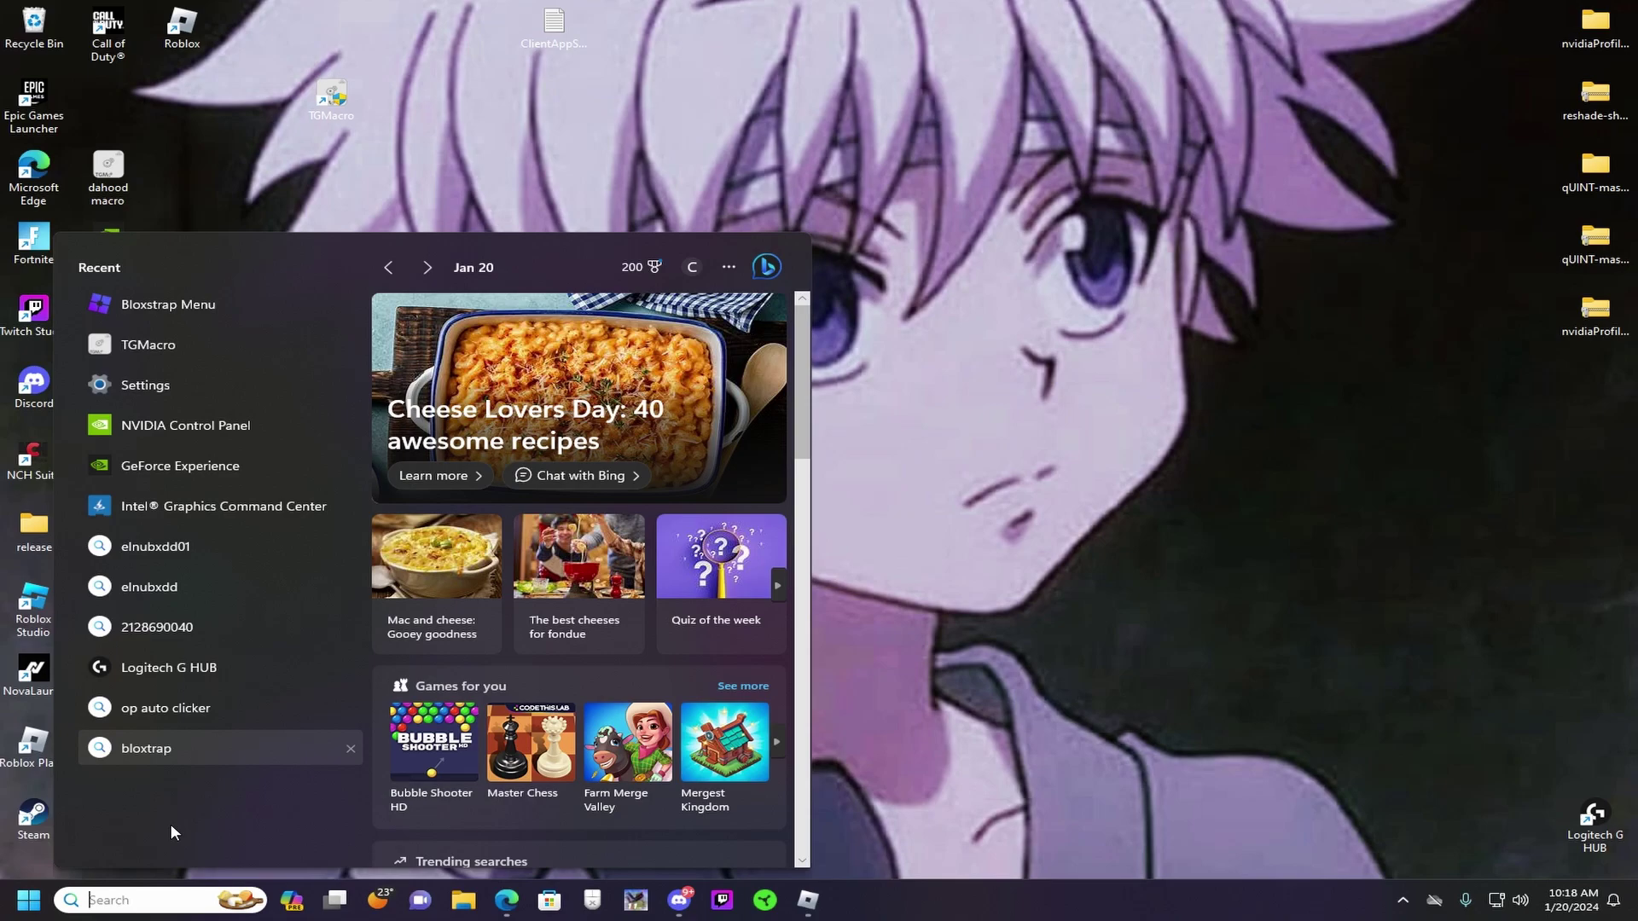
pyautogui.write('nvidia')
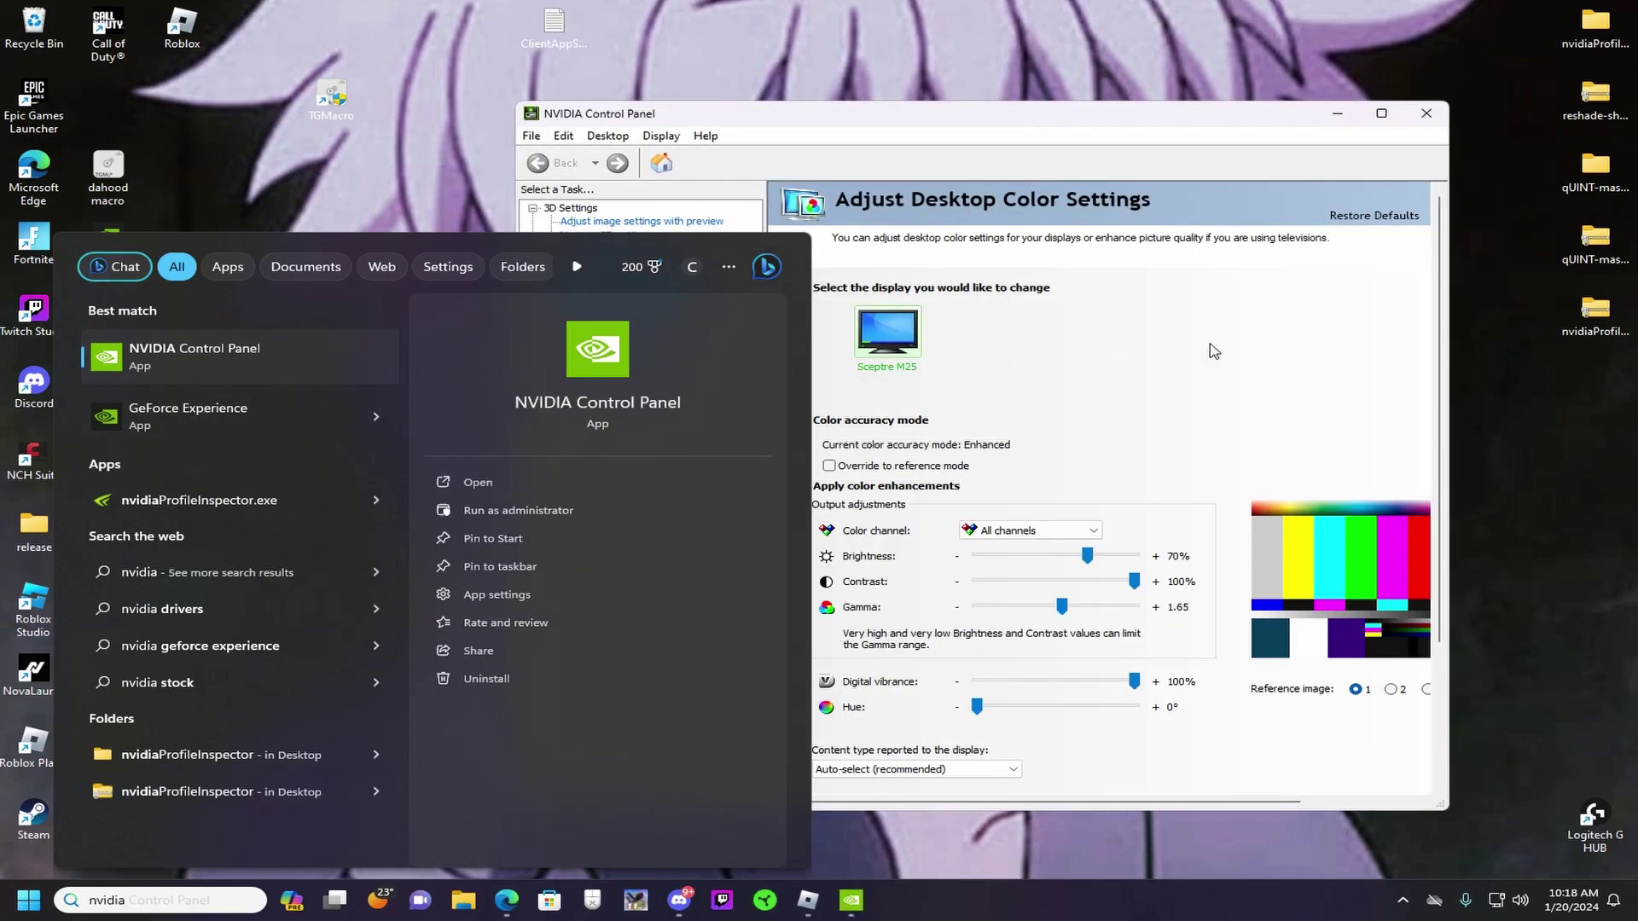
pyautogui.click(1211, 346)
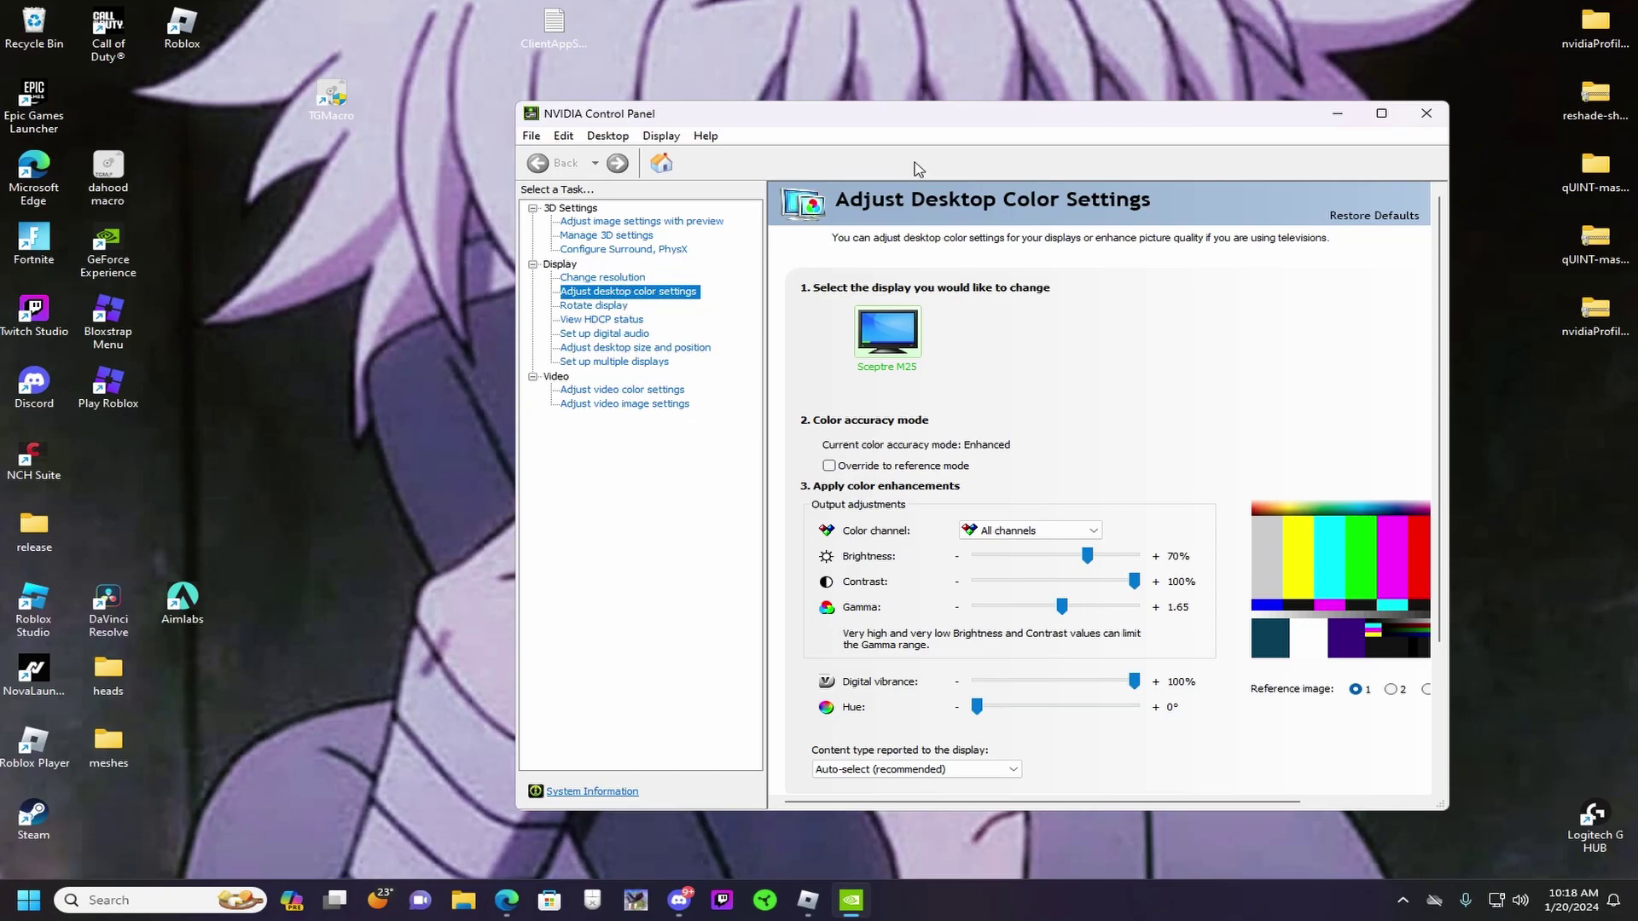
pyautogui.moveTo(957, 121); pyautogui.dragTo(825, 107)
# - Examine the Change resolution page, including the HD and PC resolution lists, the refresh rate and the color options below
pyautogui.click(470, 263)
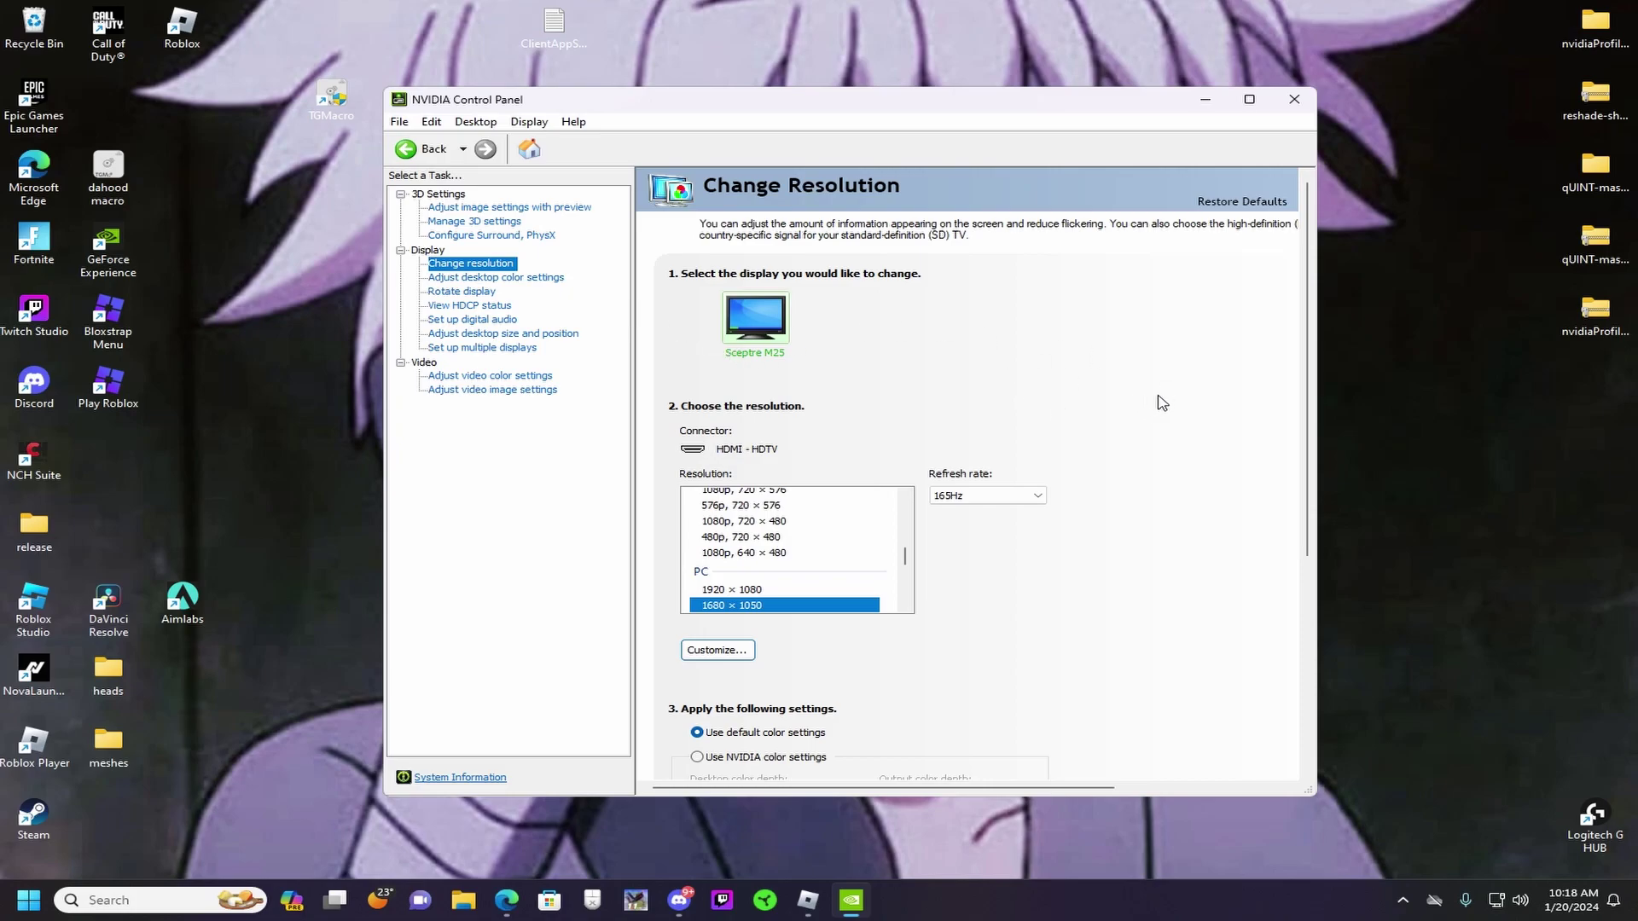
pyautogui.scroll(-1, 1220, 452)
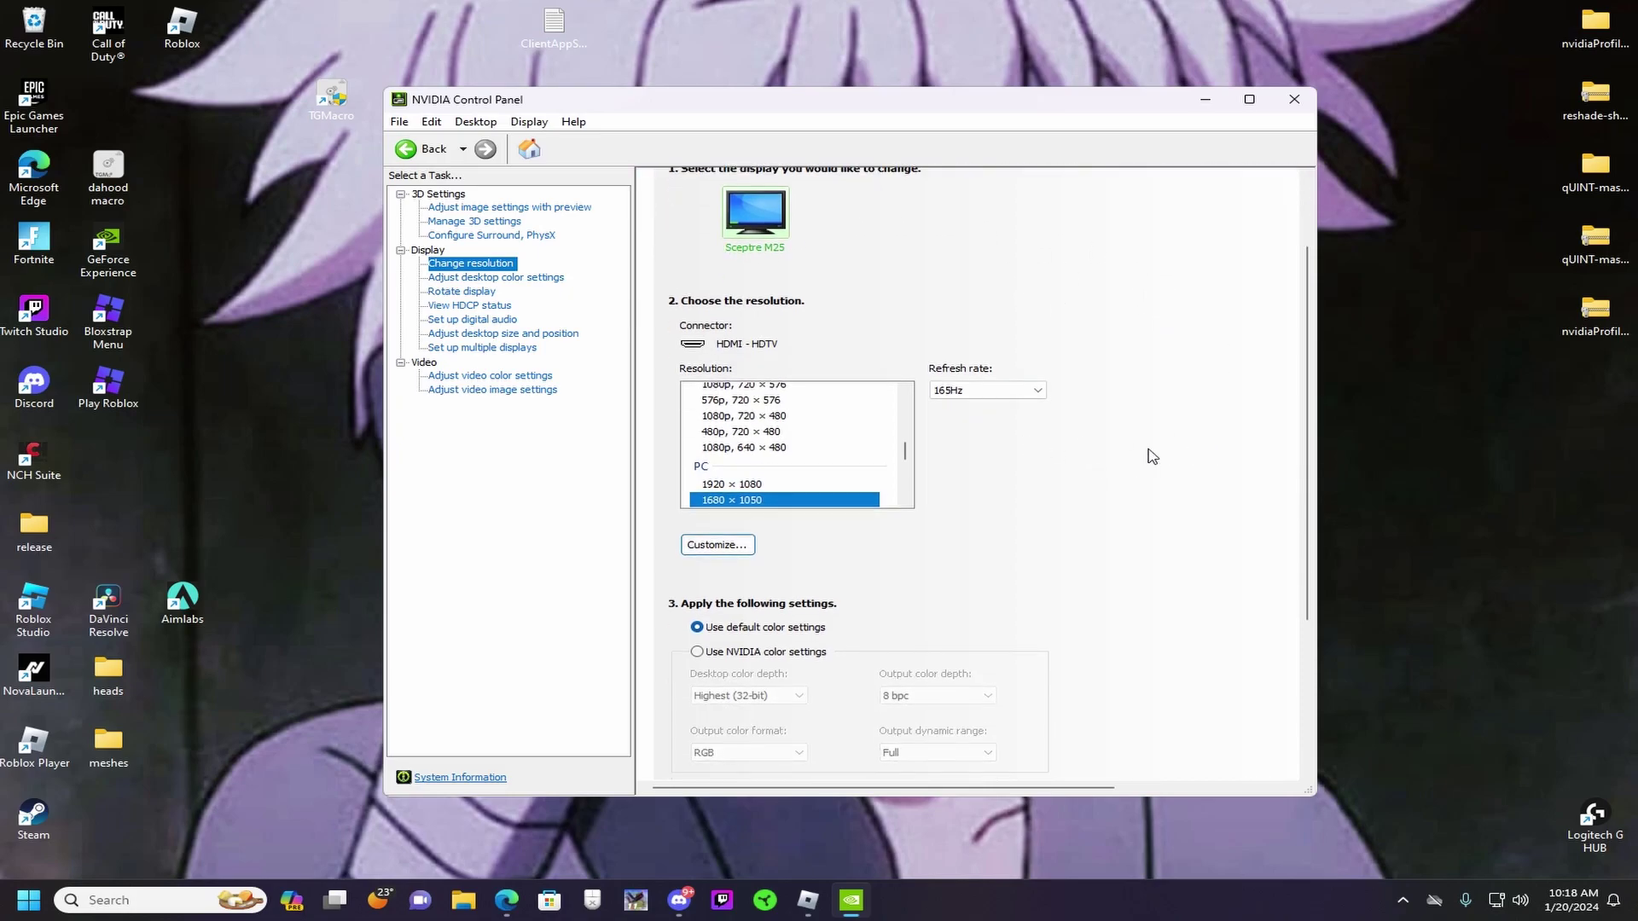
pyautogui.scroll(-1, 774, 431)
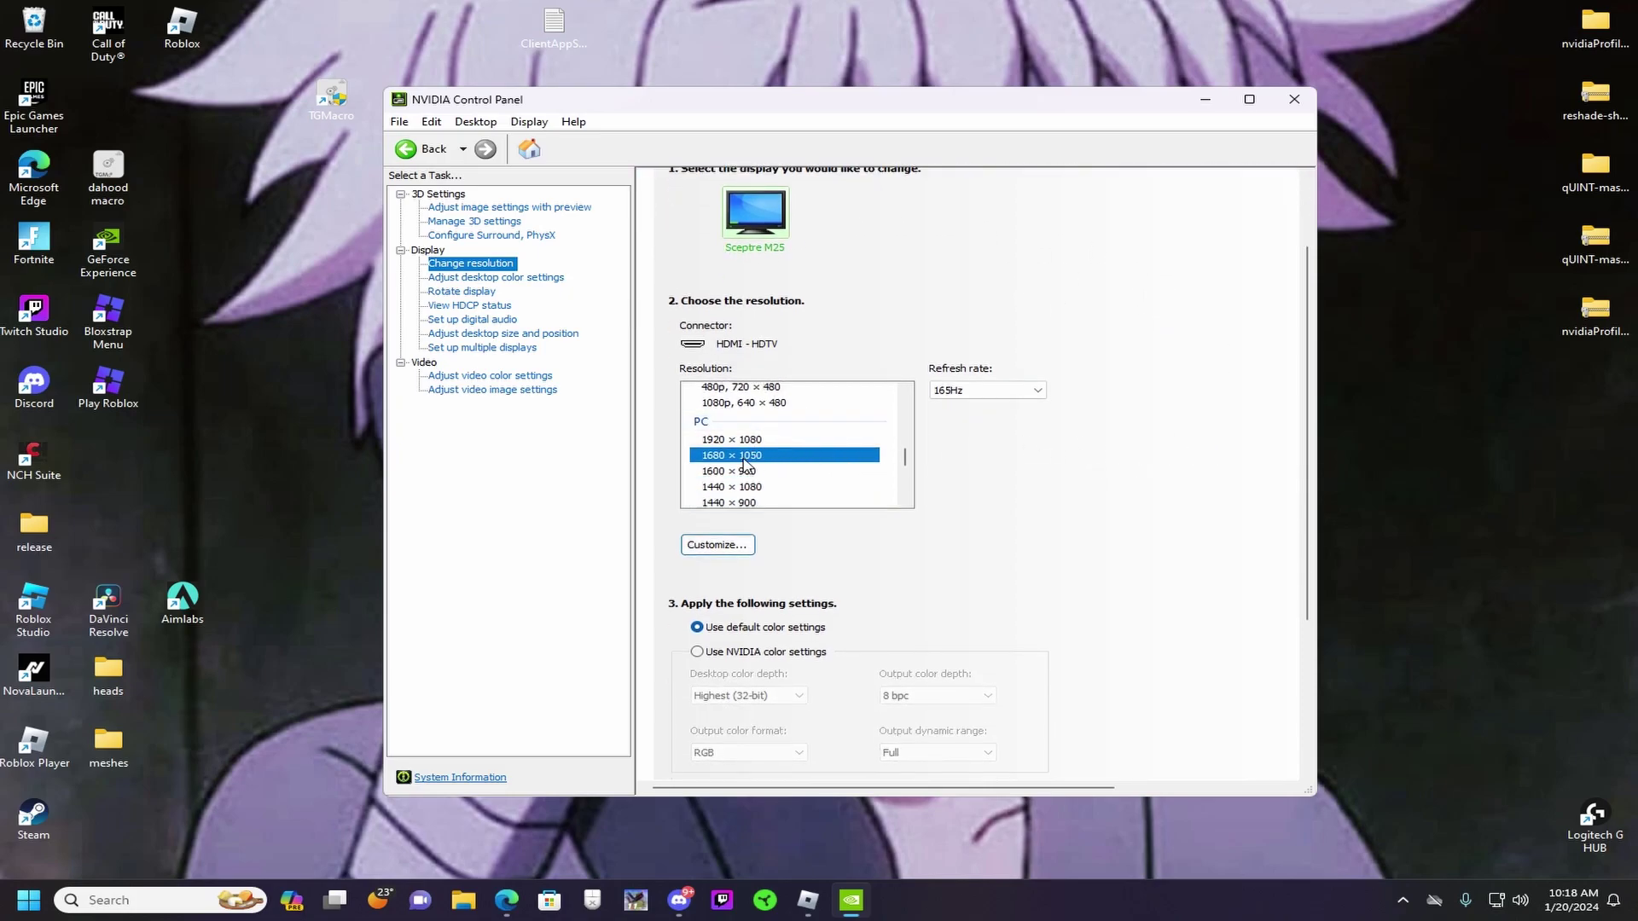
pyautogui.scroll(7, 784, 444)
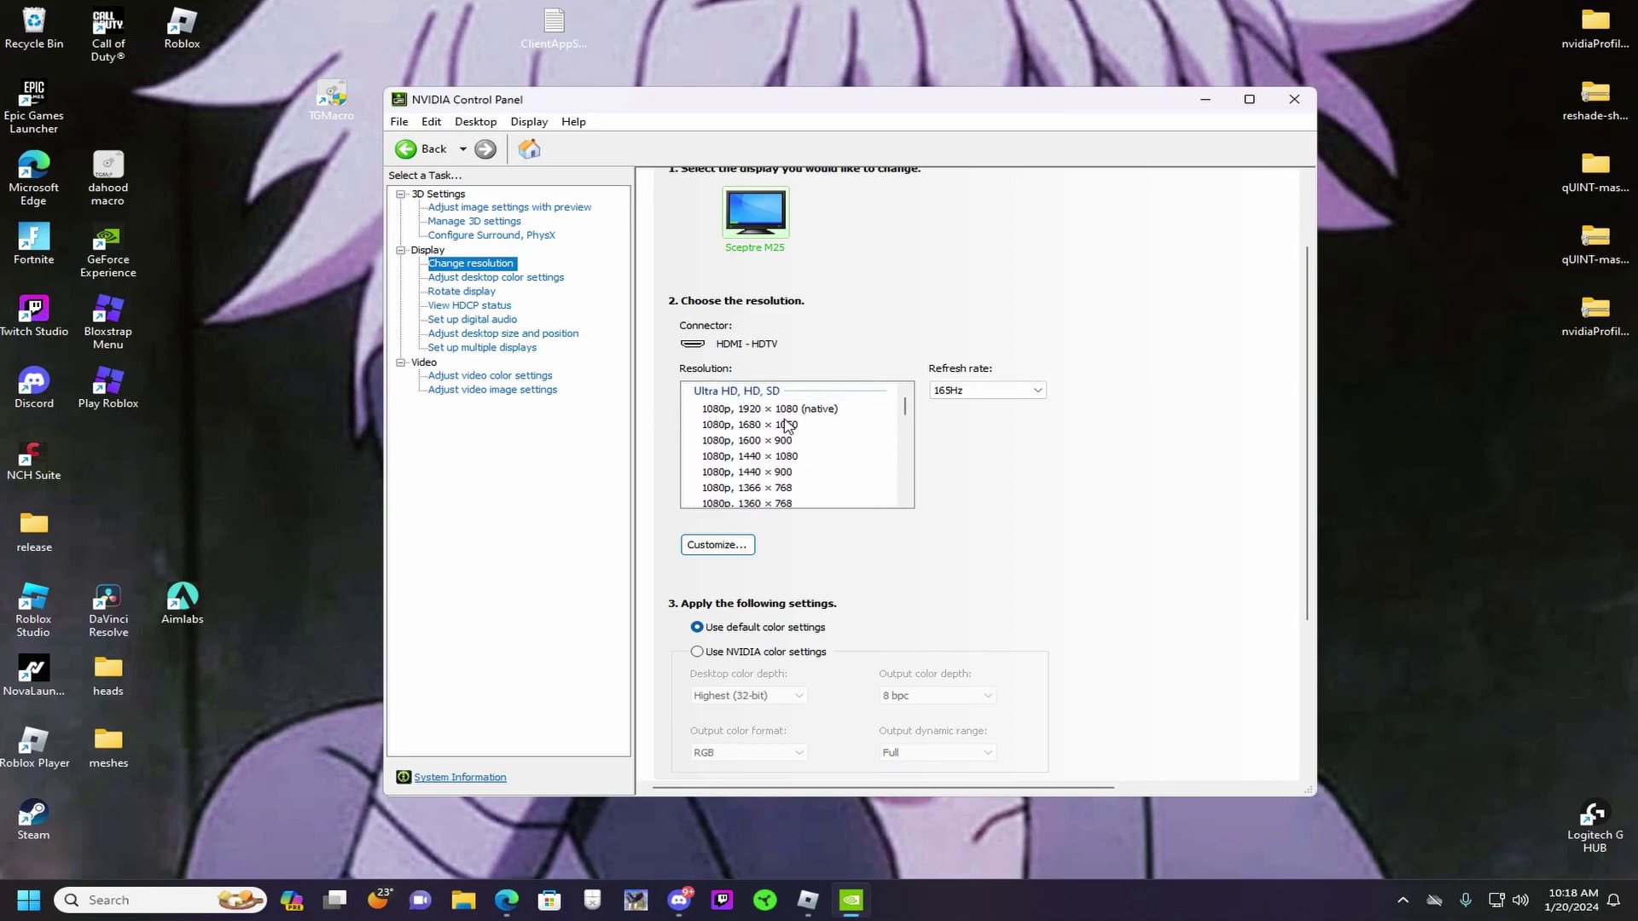
pyautogui.scroll(-4, 783, 423)
pyautogui.scroll(-3, 772, 435)
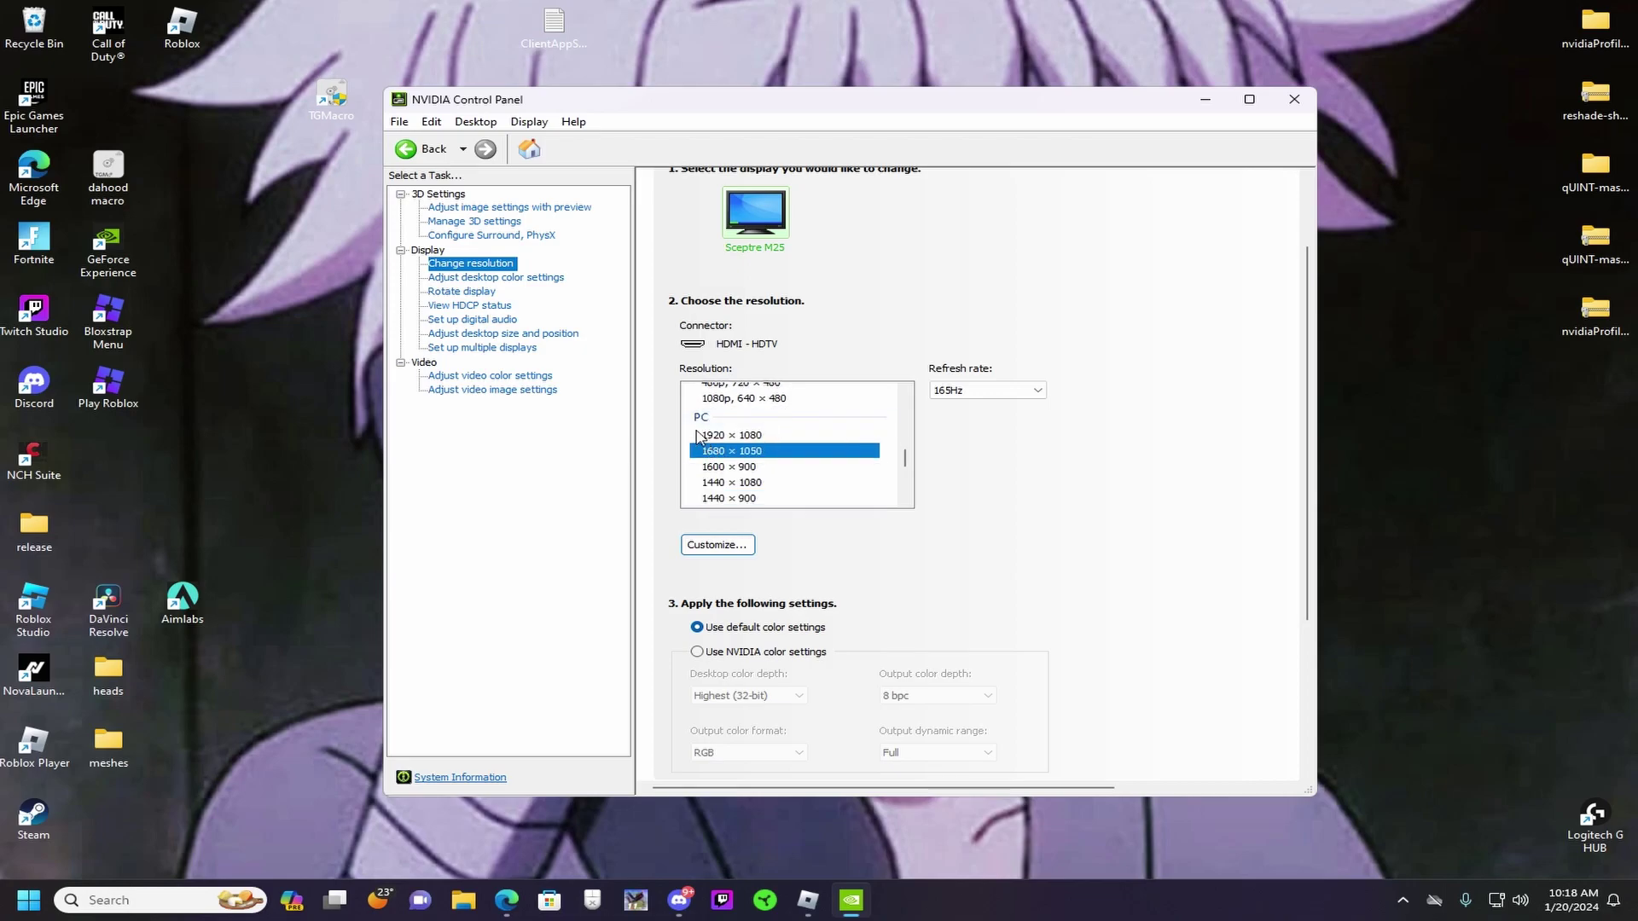
pyautogui.scroll(-1, 770, 452)
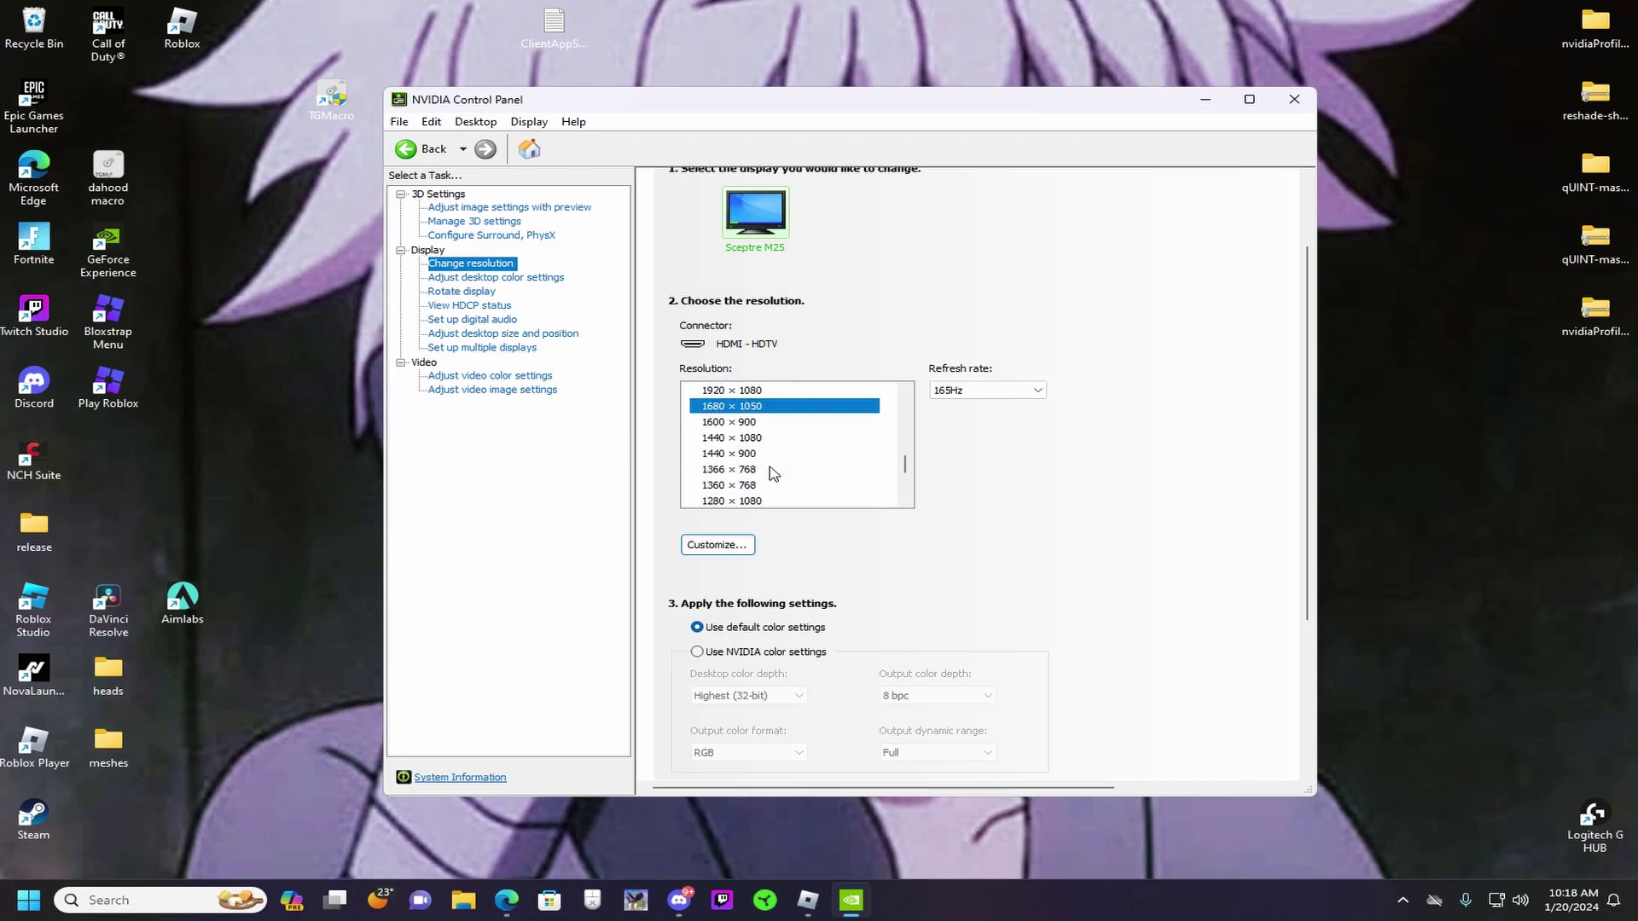
pyautogui.scroll(1, 772, 472)
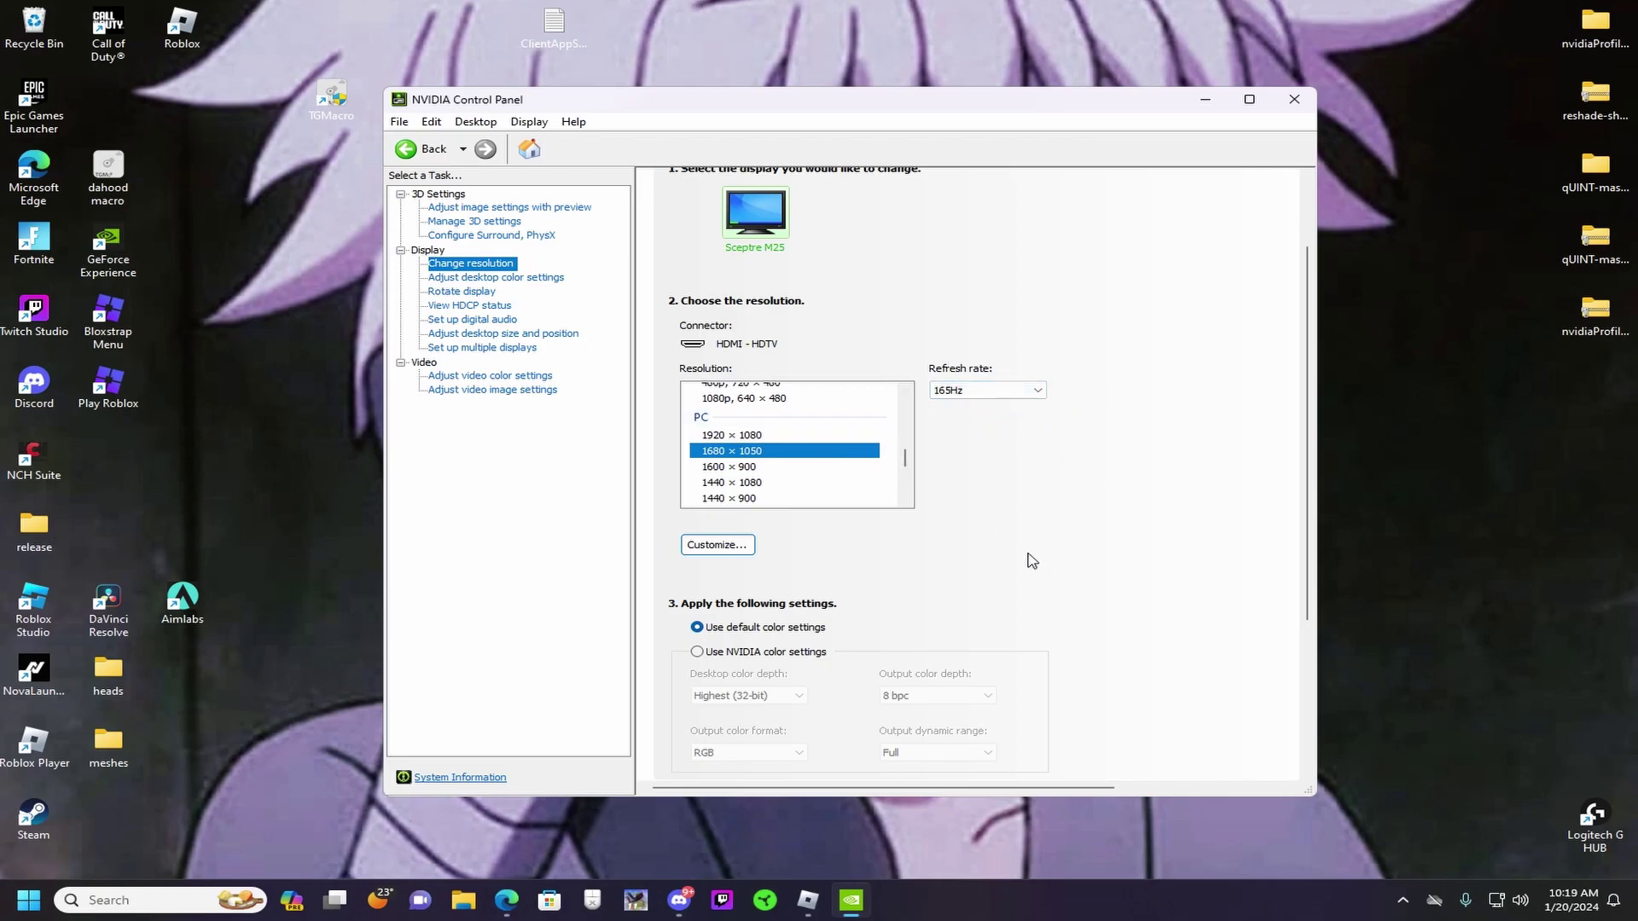
pyautogui.scroll(-2, 1032, 560)
pyautogui.scroll(-2, 1023, 546)
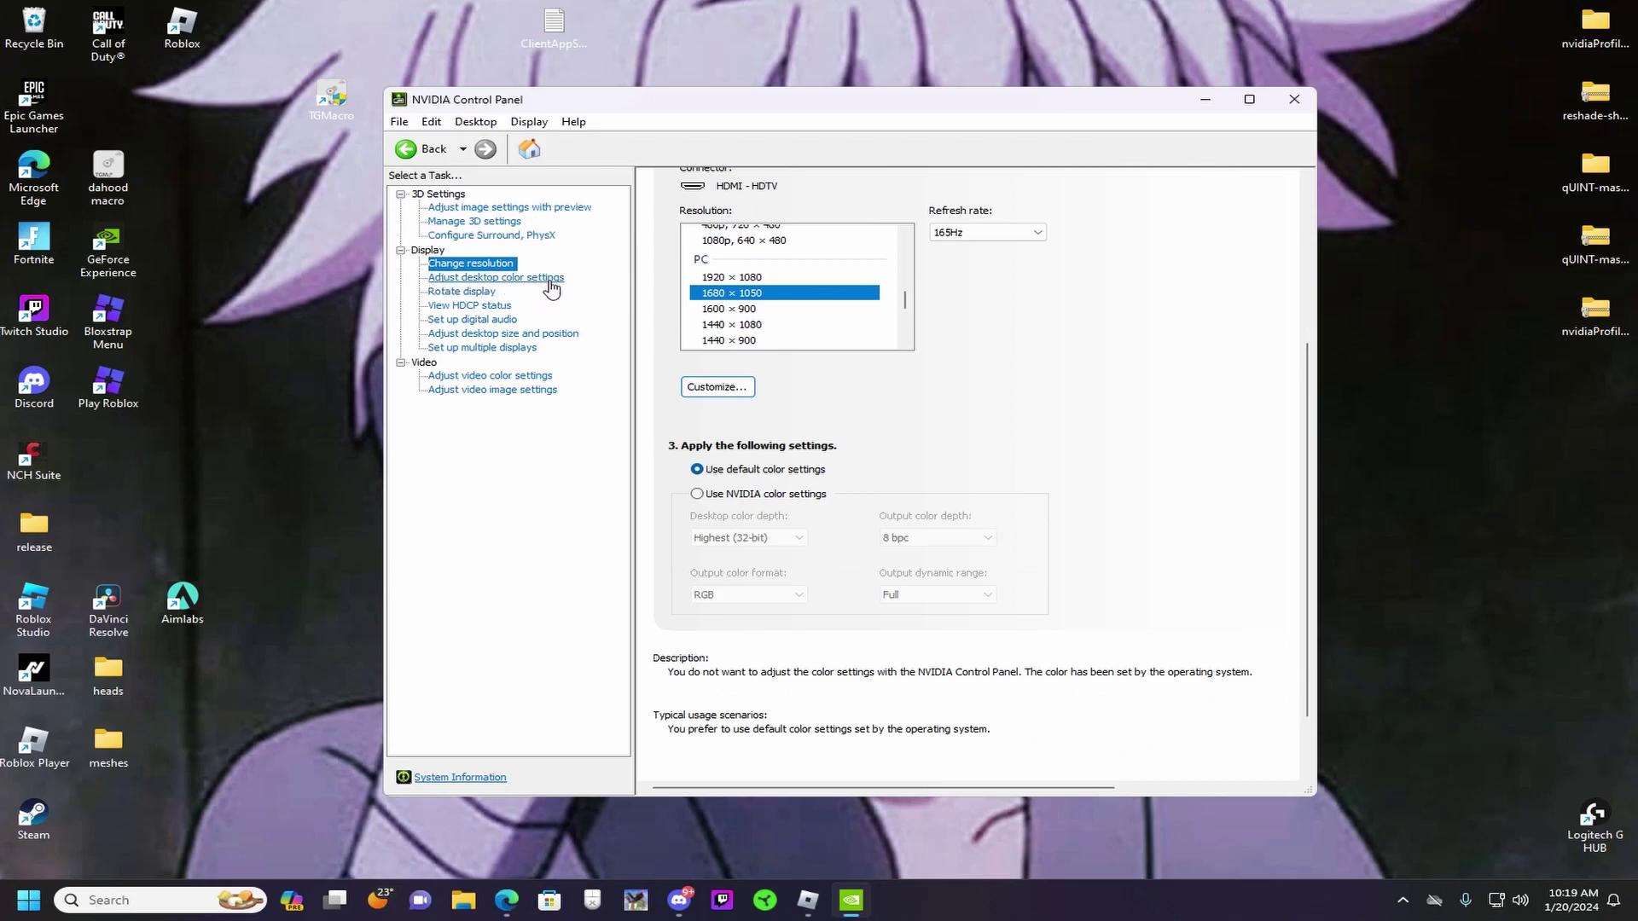
# - Examine the desktop color settings, including the color channel choices, brightness, contrast, gamma, digital vibrance and hue
pyautogui.click(546, 285)
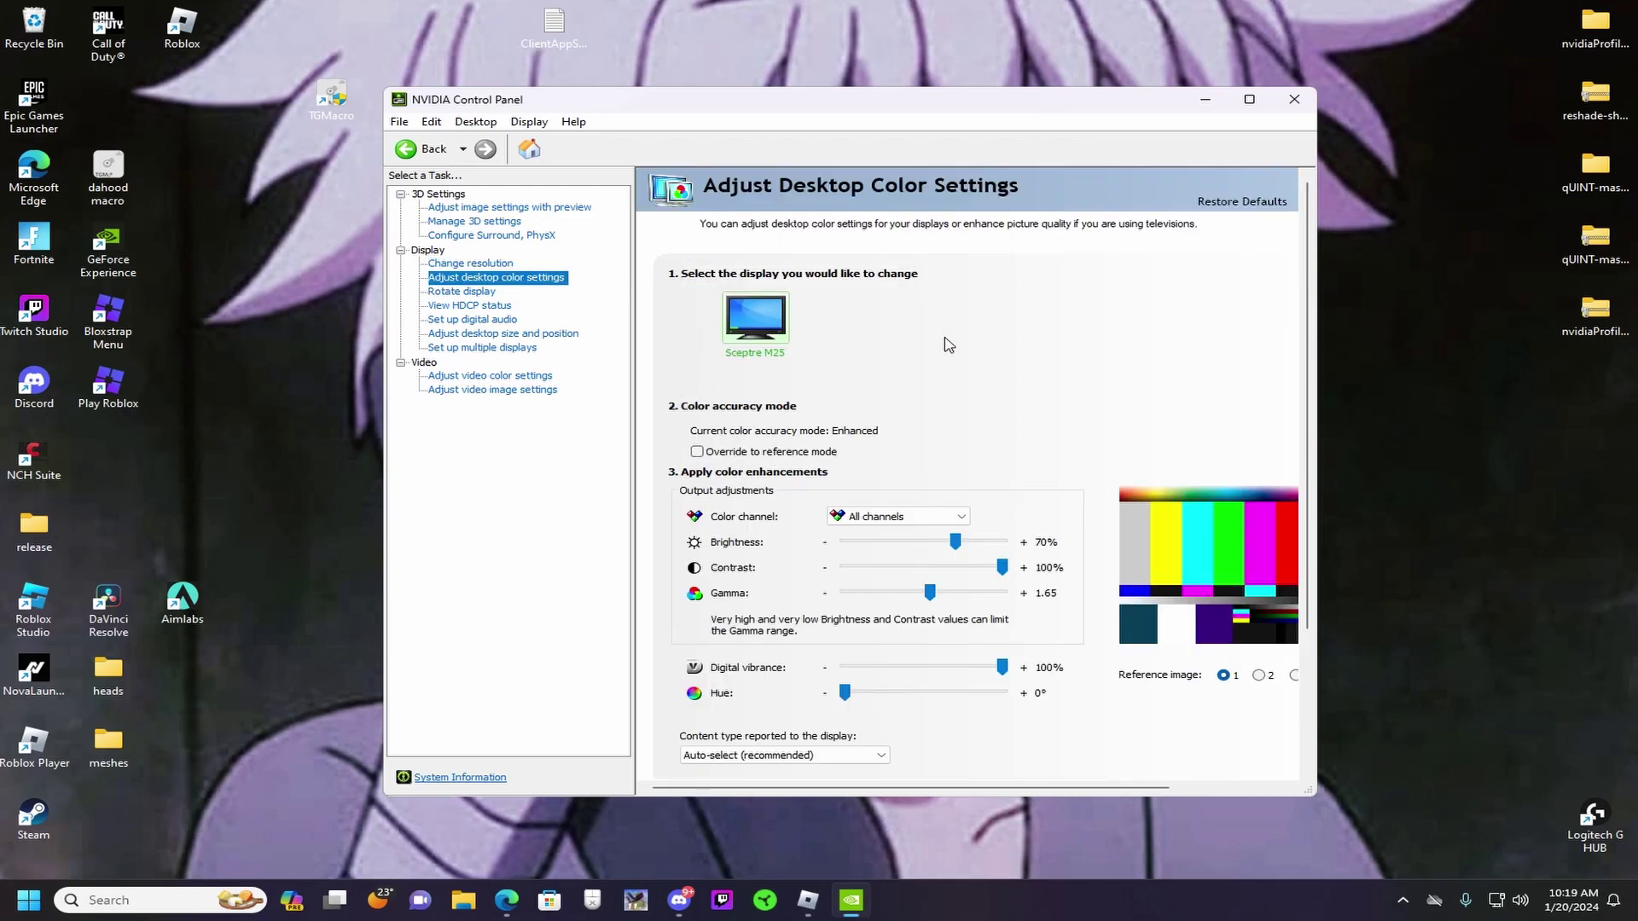
pyautogui.click(887, 517)
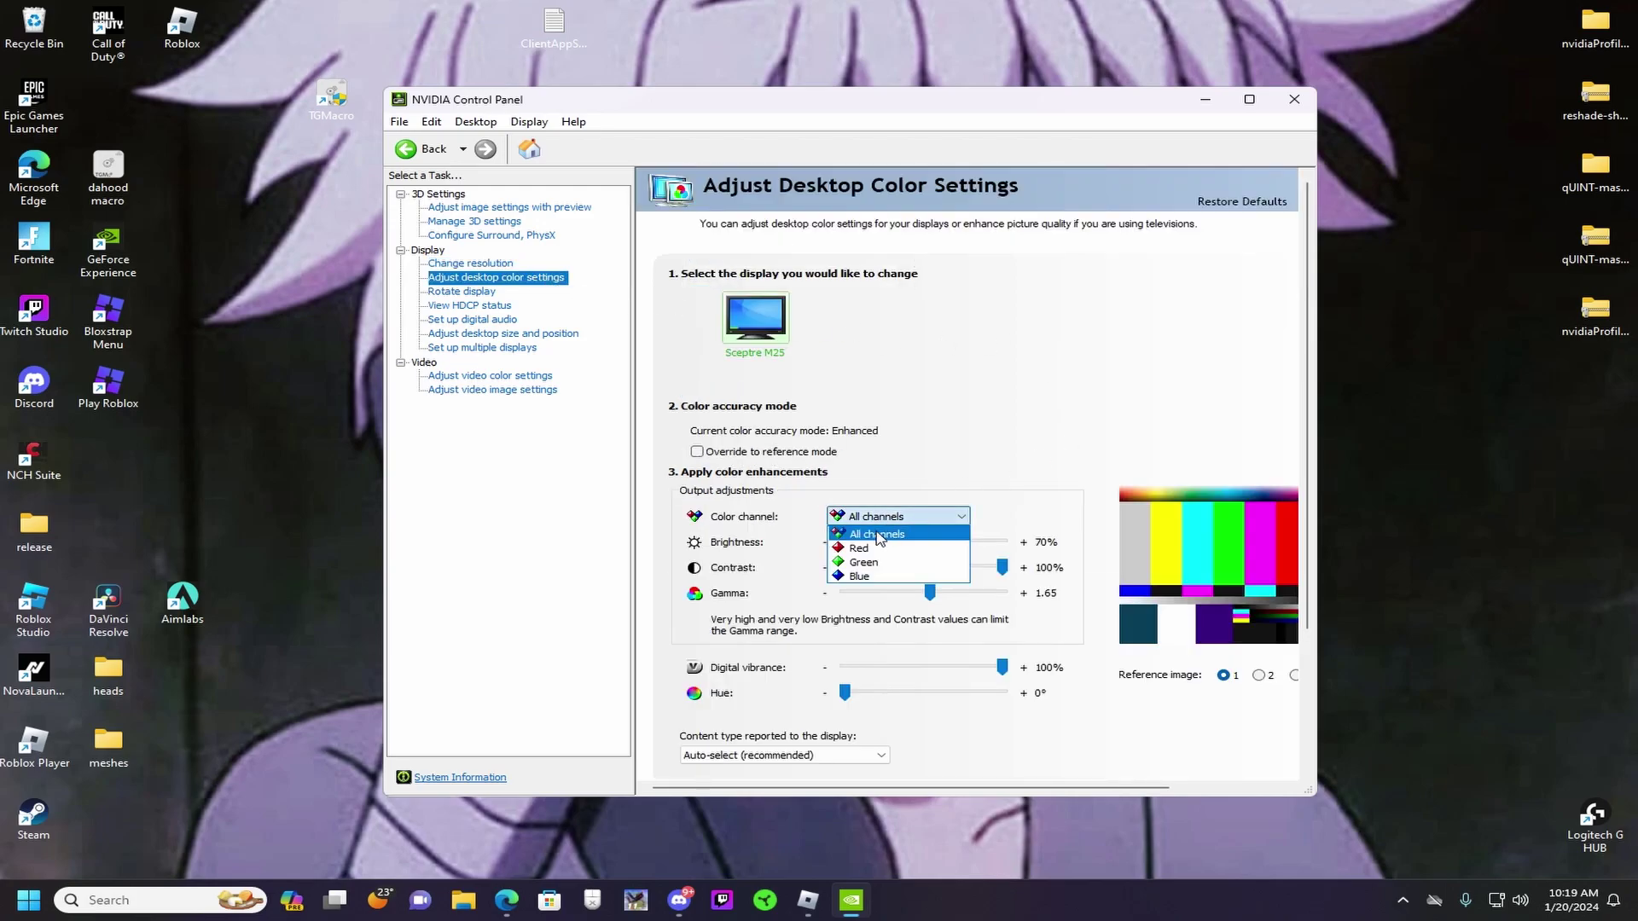
pyautogui.click(1097, 417)
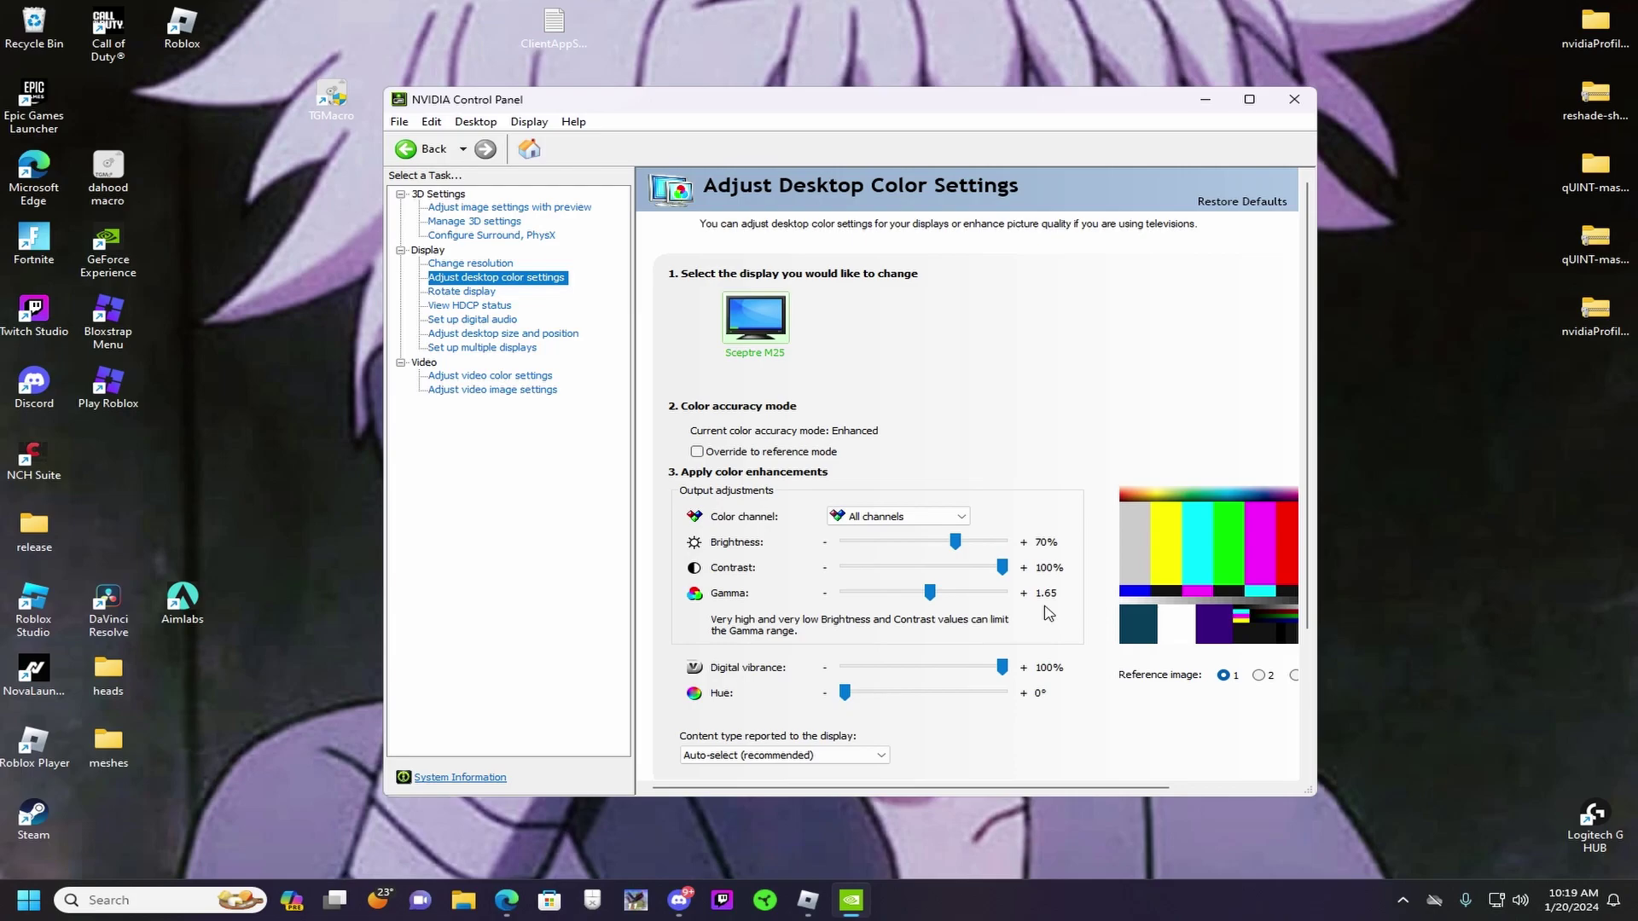
pyautogui.scroll(-1, 1098, 614)
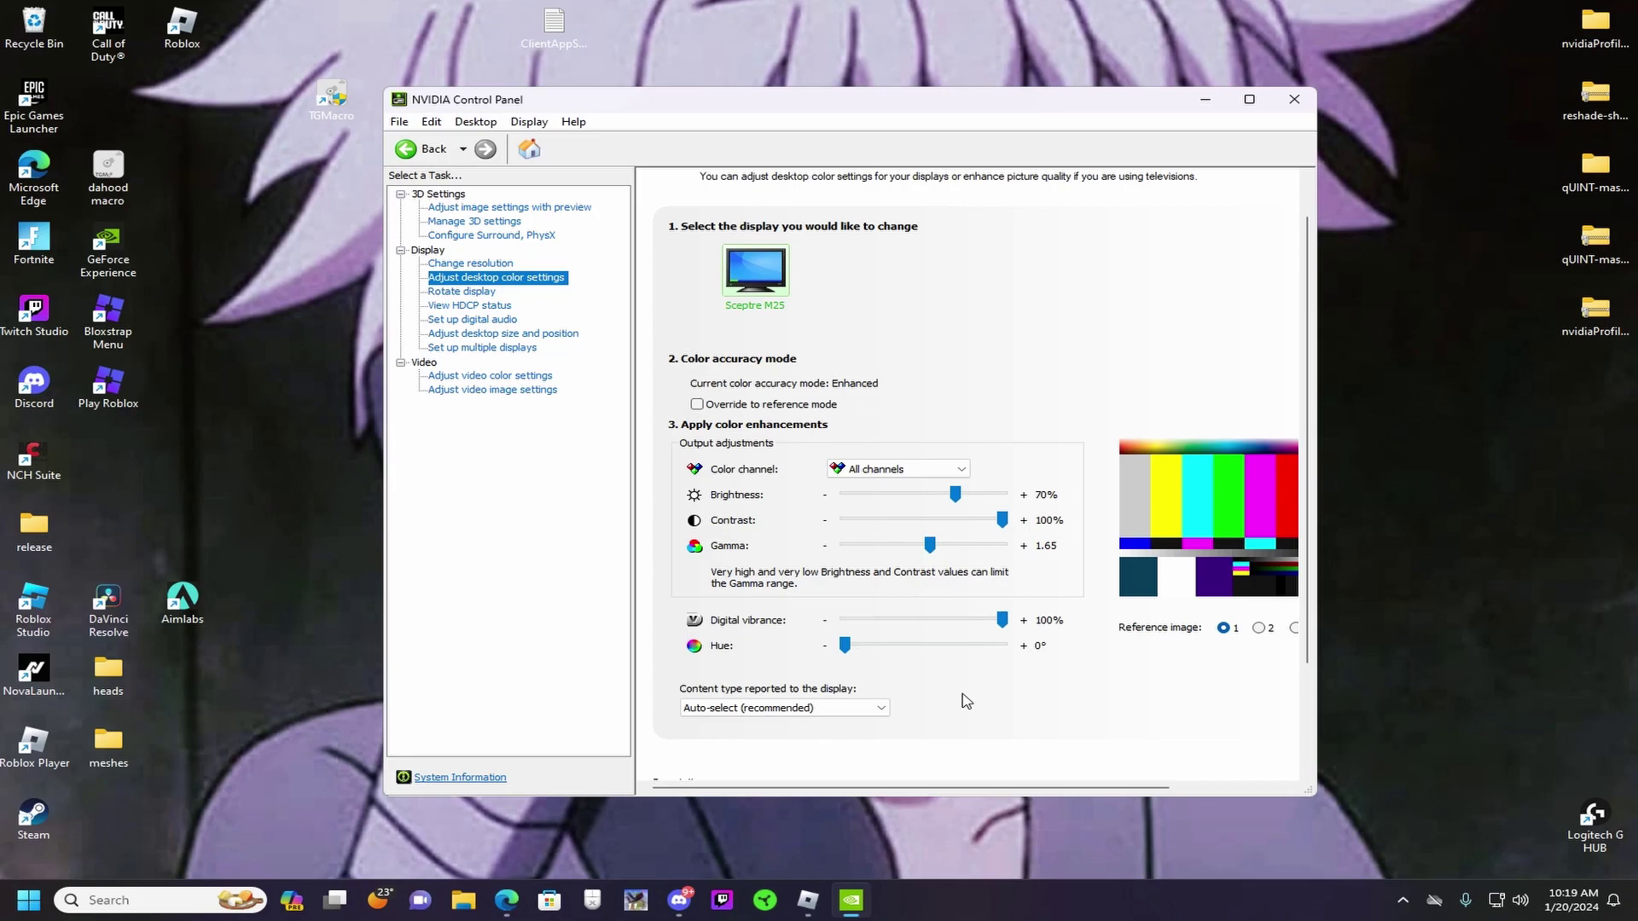
pyautogui.scroll(1, 965, 699)
pyautogui.scroll(-3, 1066, 674)
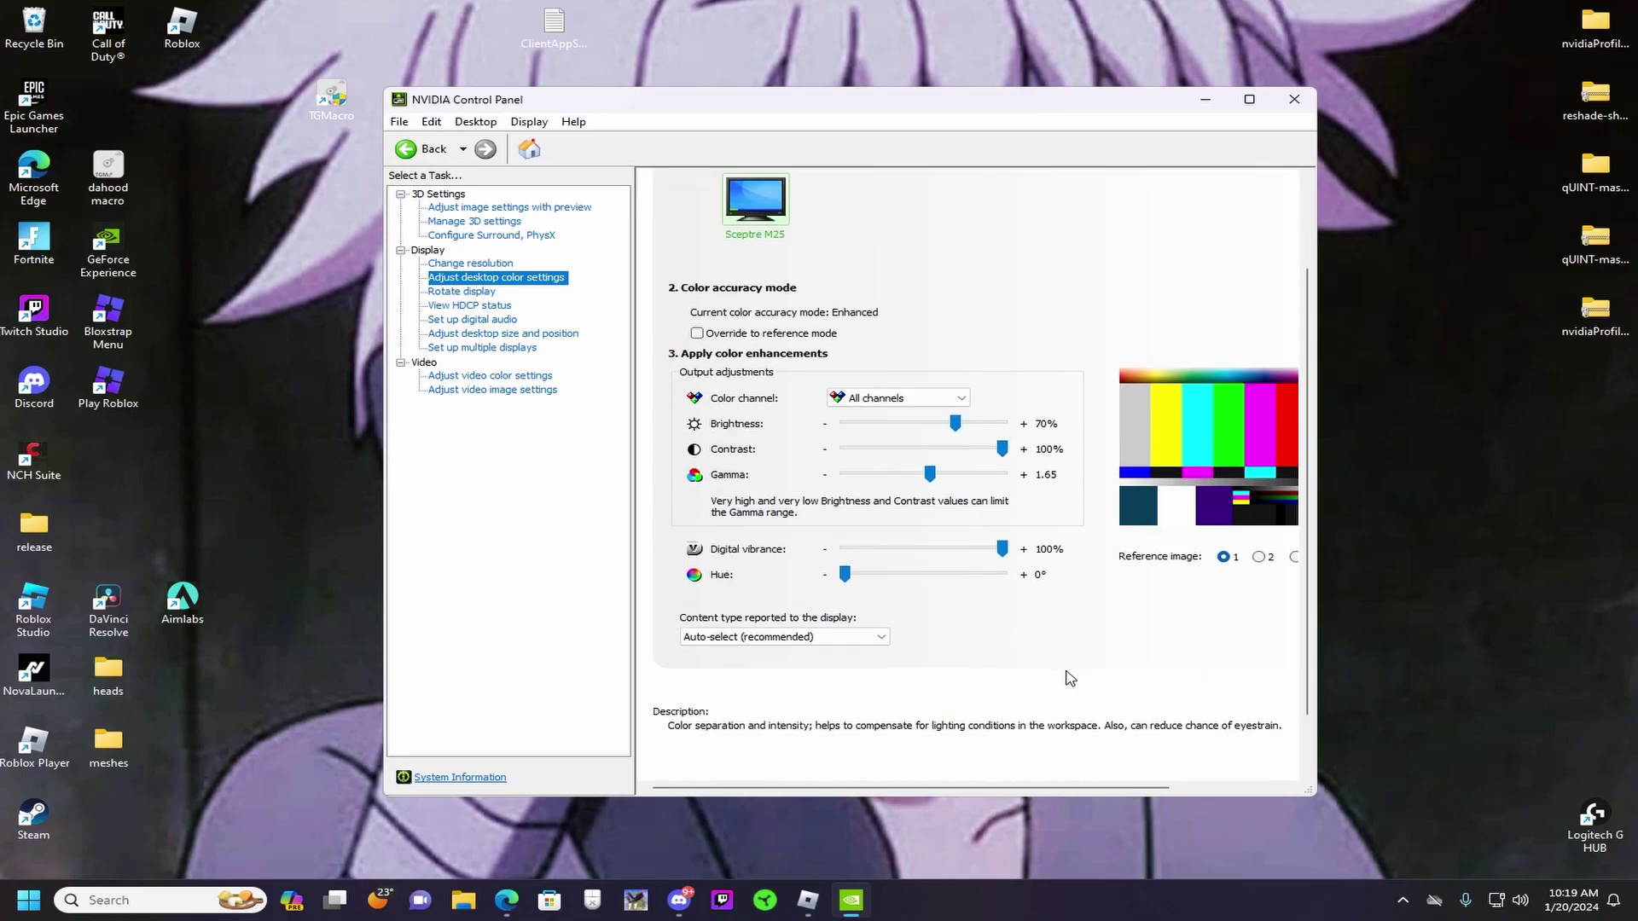
pyautogui.scroll(1, 1066, 653)
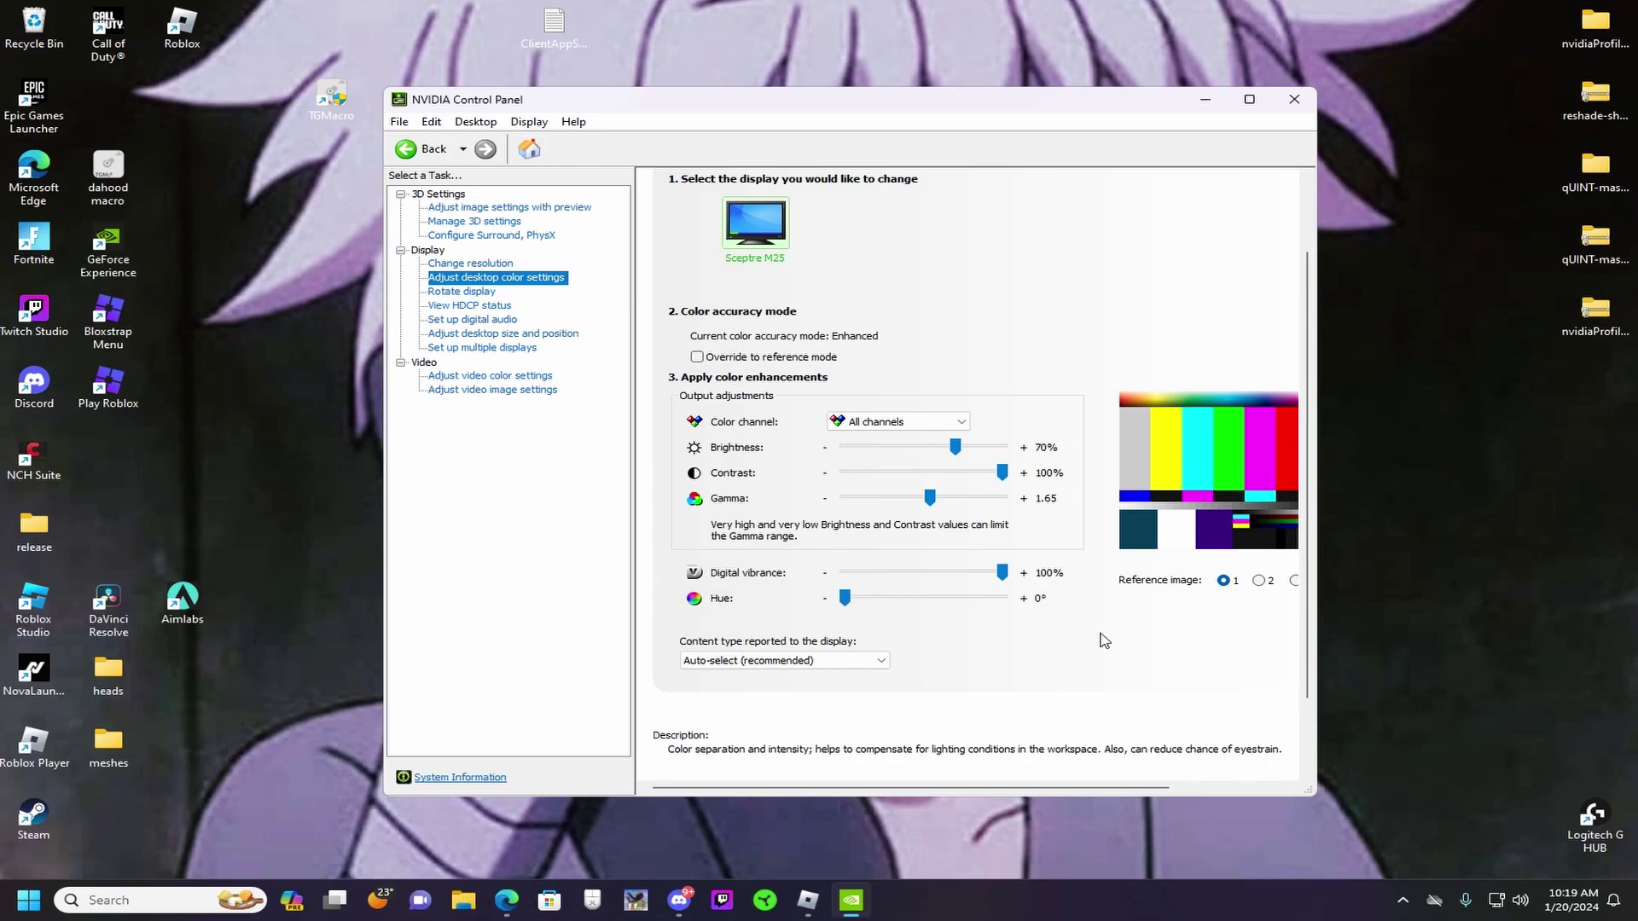
pyautogui.scroll(4, 1098, 622)
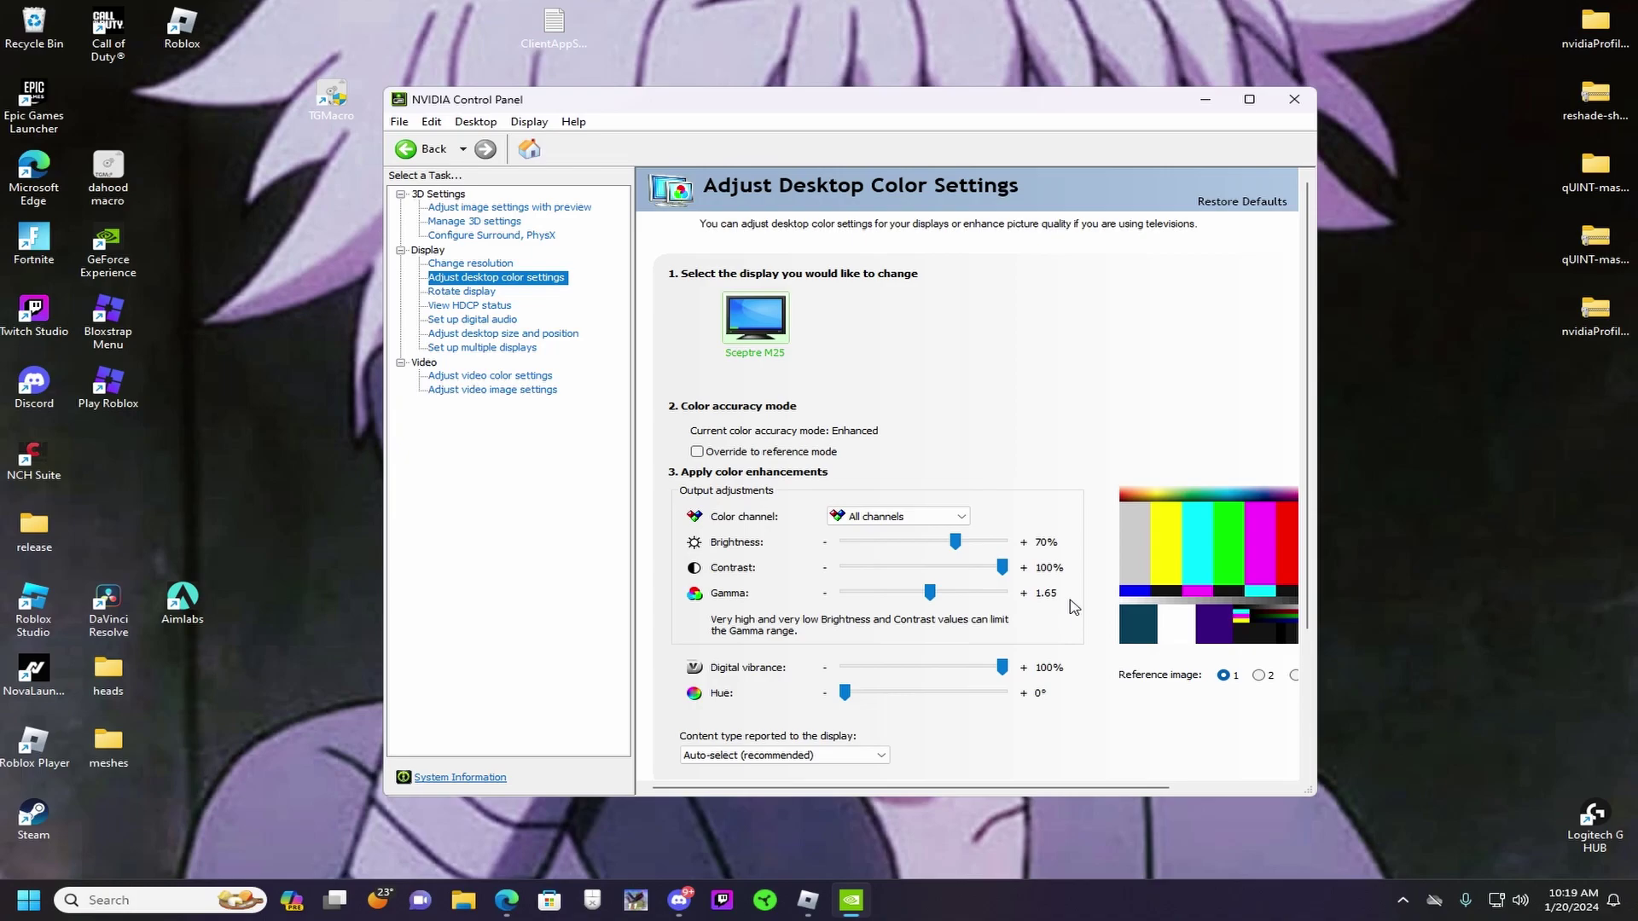
pyautogui.scroll(-2, 1183, 712)
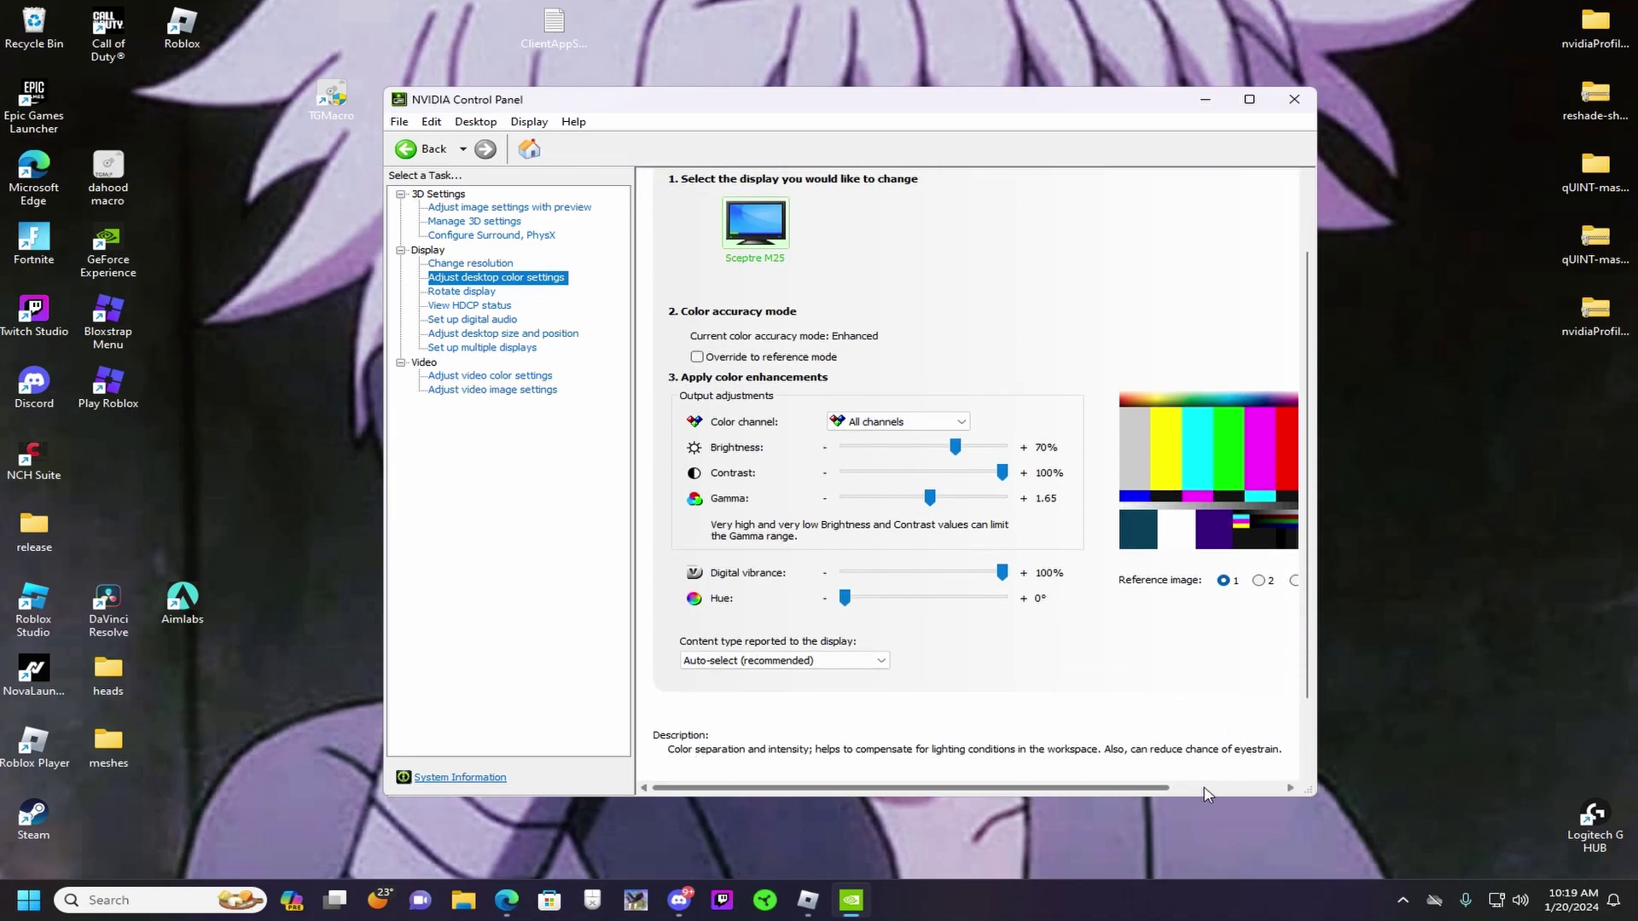
# - Set the hue to 0°, apply the desktop color settings and close NVIDIA Control Panel
pyautogui.moveTo(846, 599); pyautogui.dragTo(847, 606)
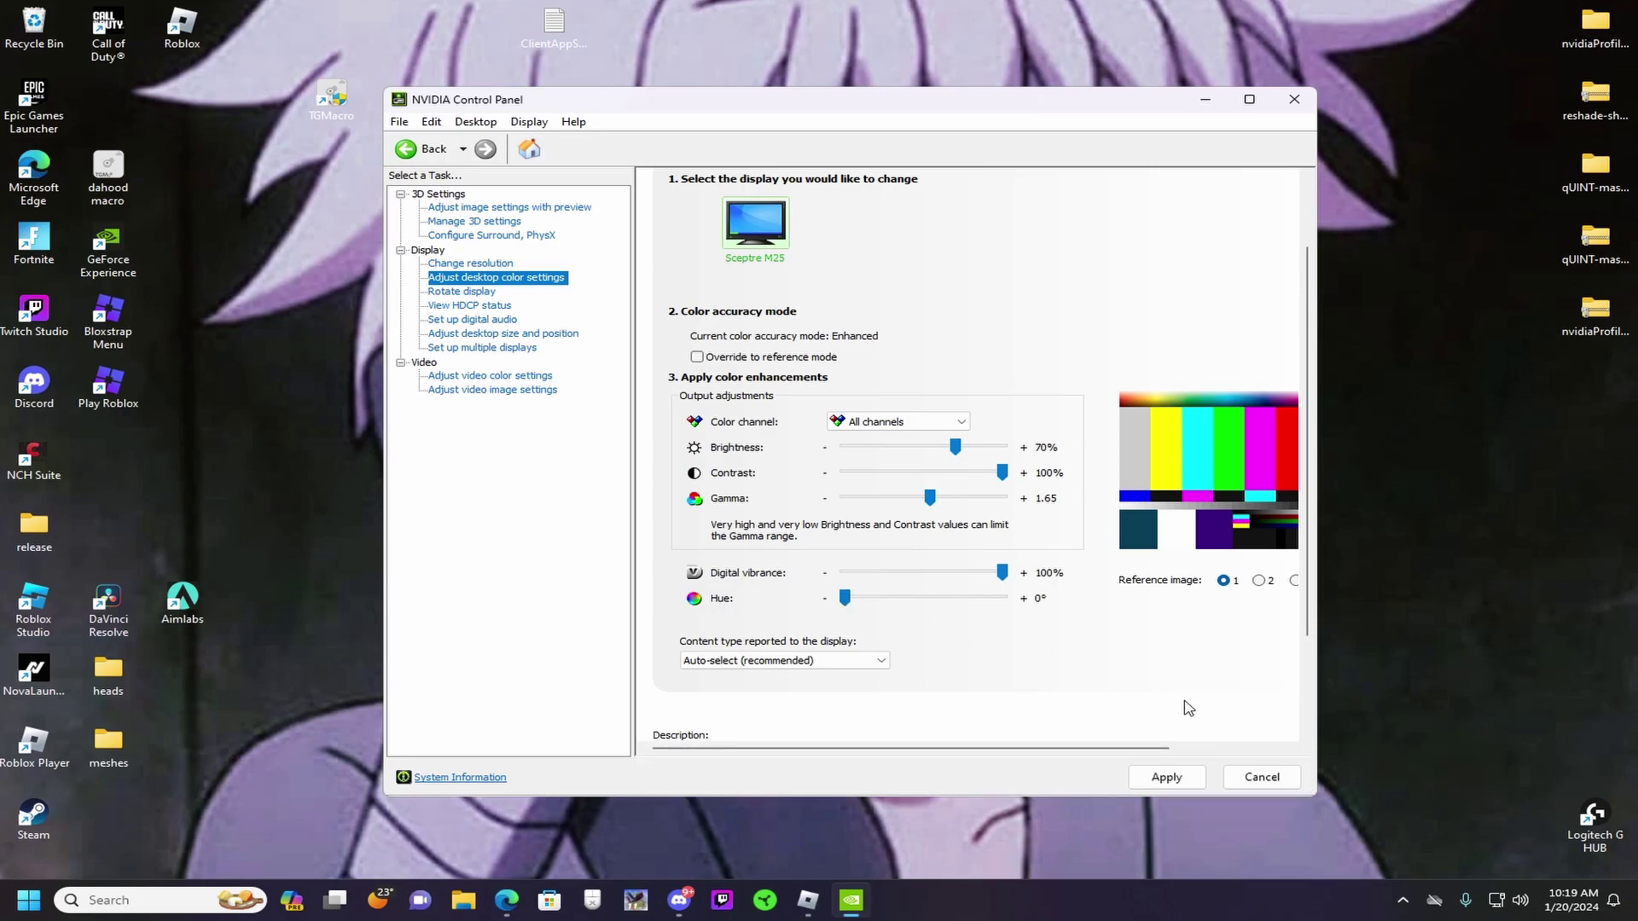
pyautogui.click(1166, 778)
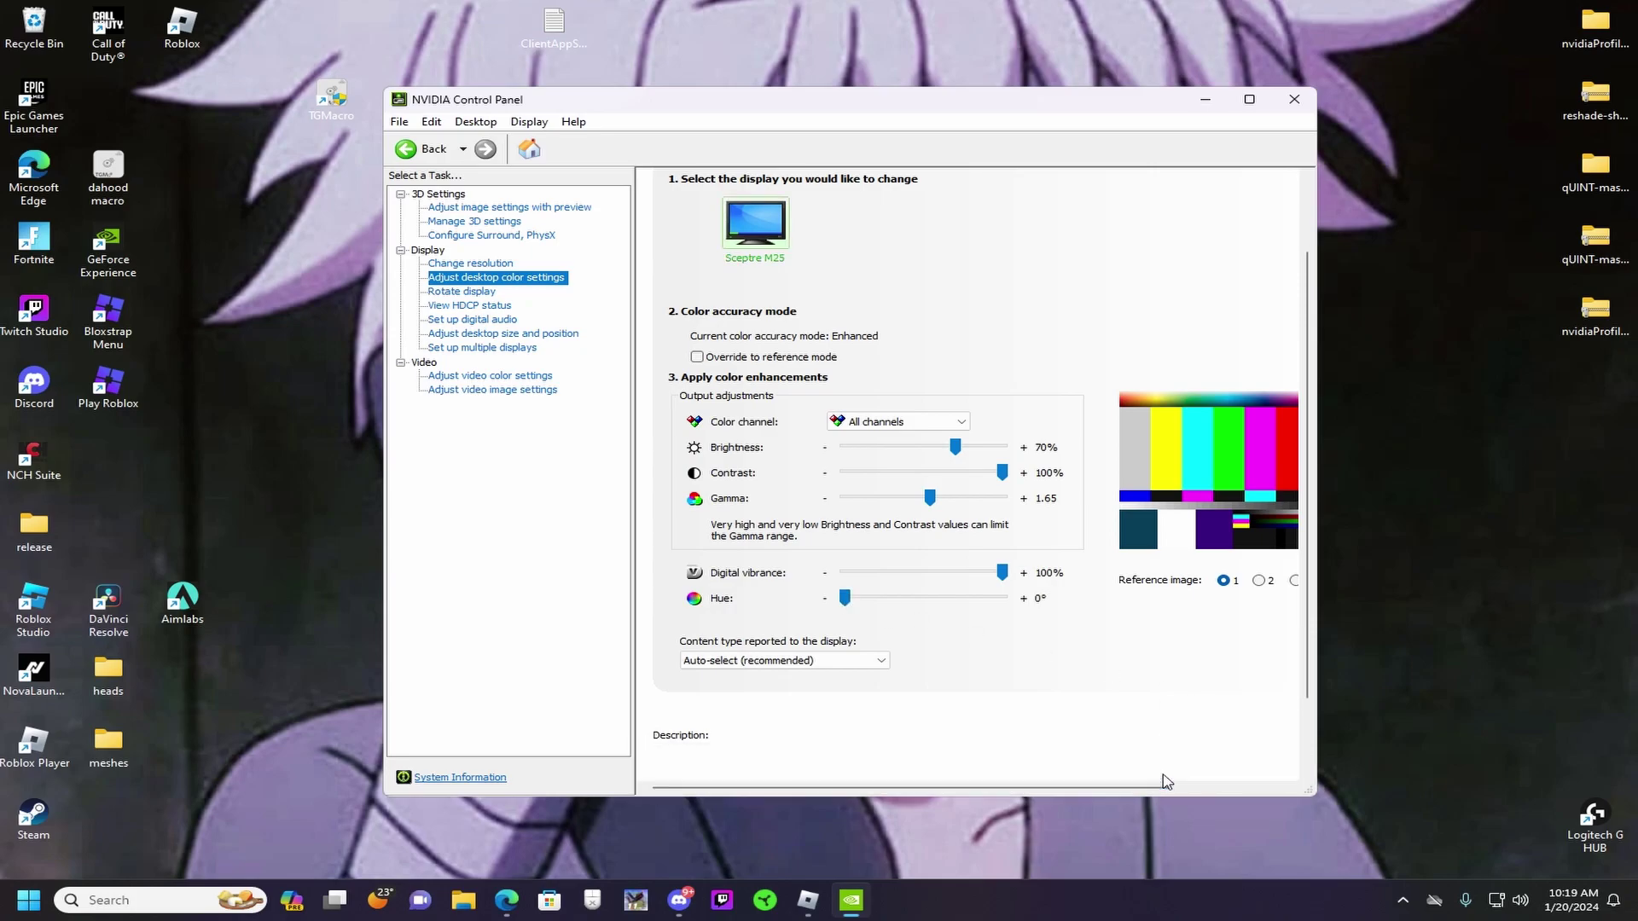
pyautogui.click(1293, 100)
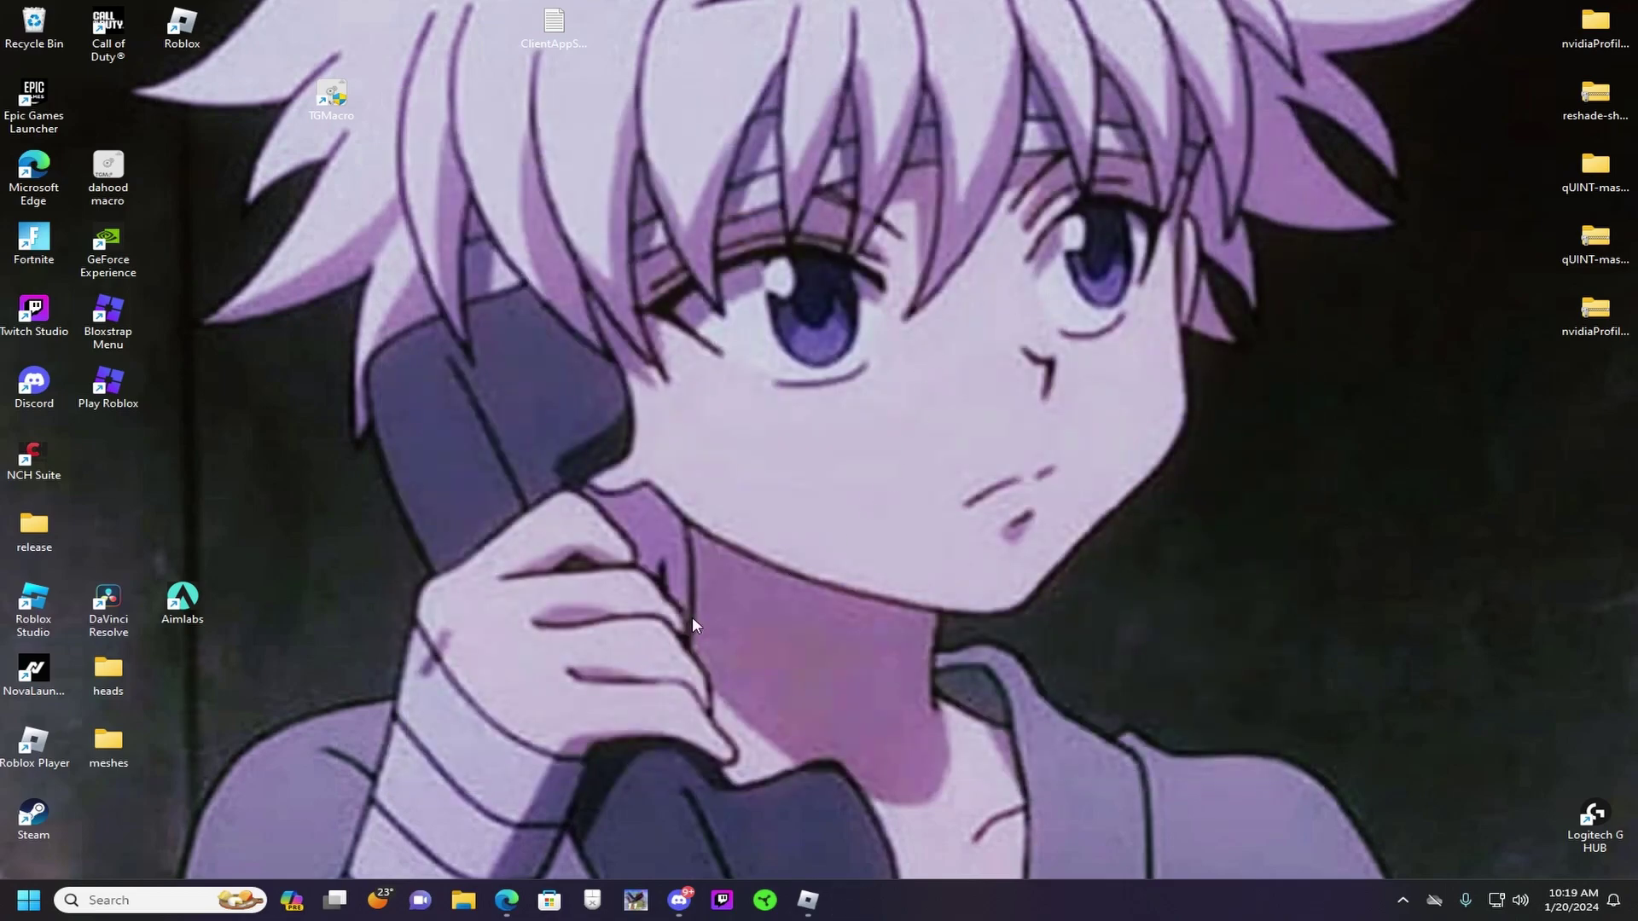